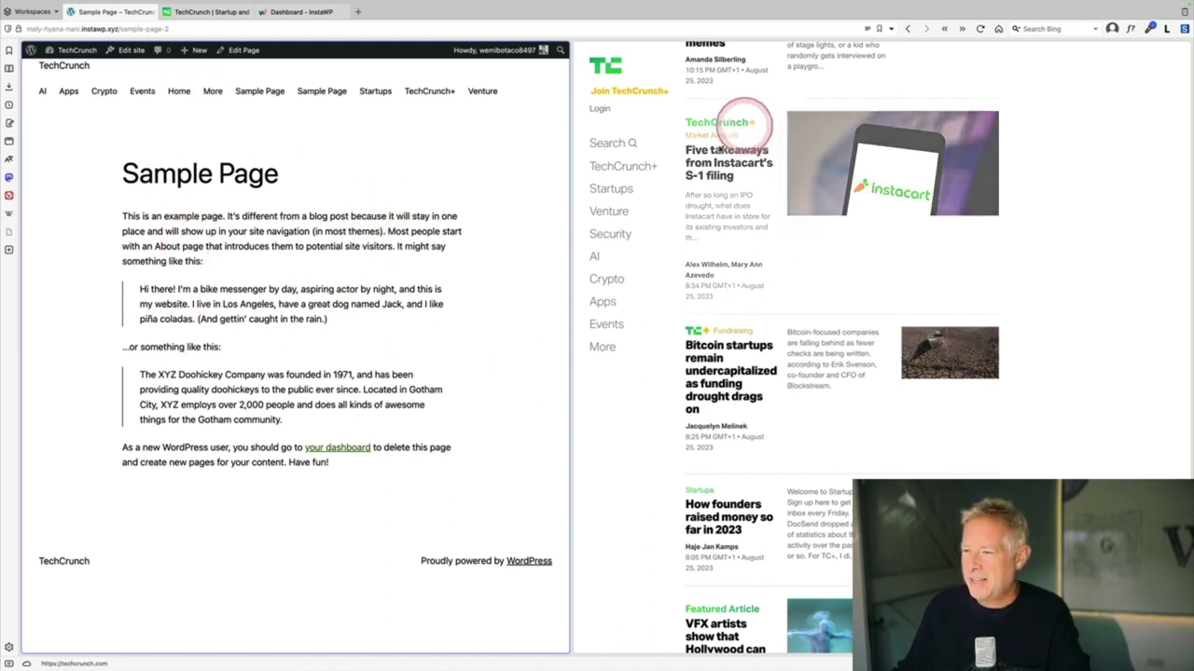
scroll(821, 207, down, 1)
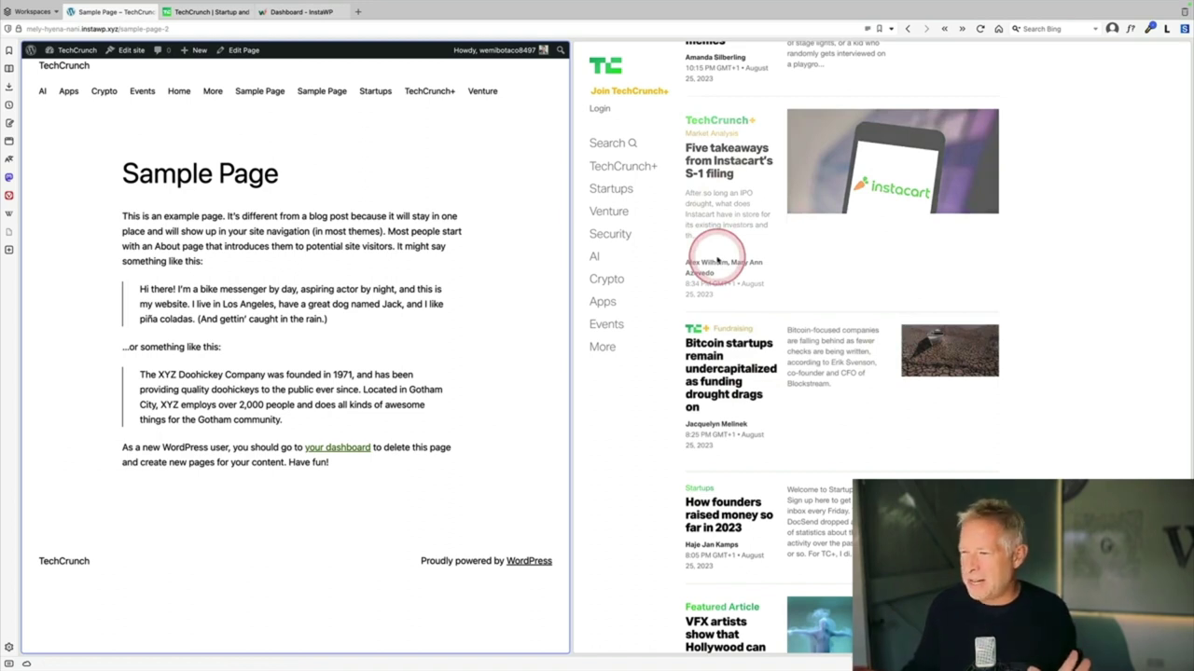
click(602, 412)
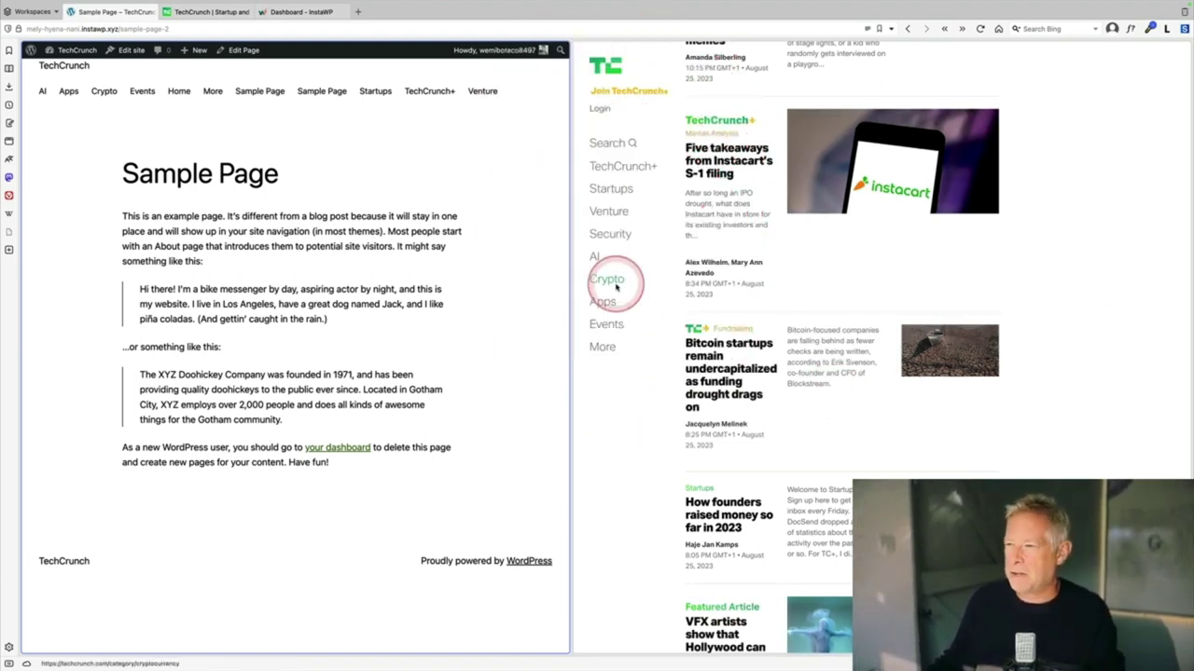
scroll(826, 395, down, 5)
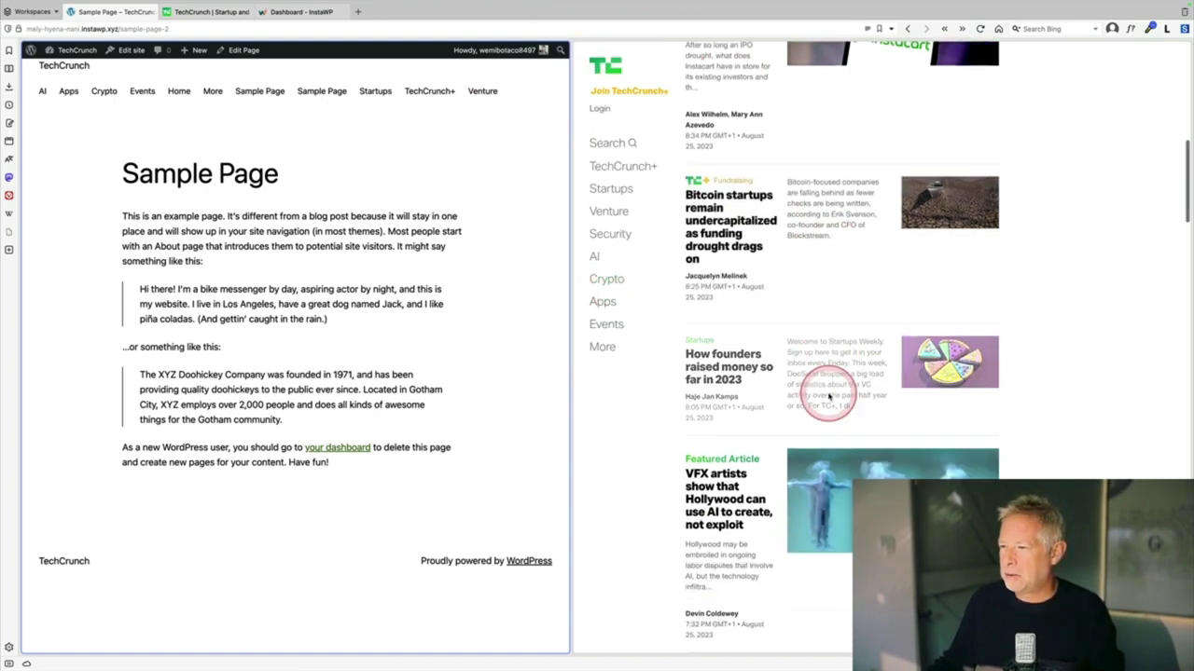
scroll(826, 395, up, 5)
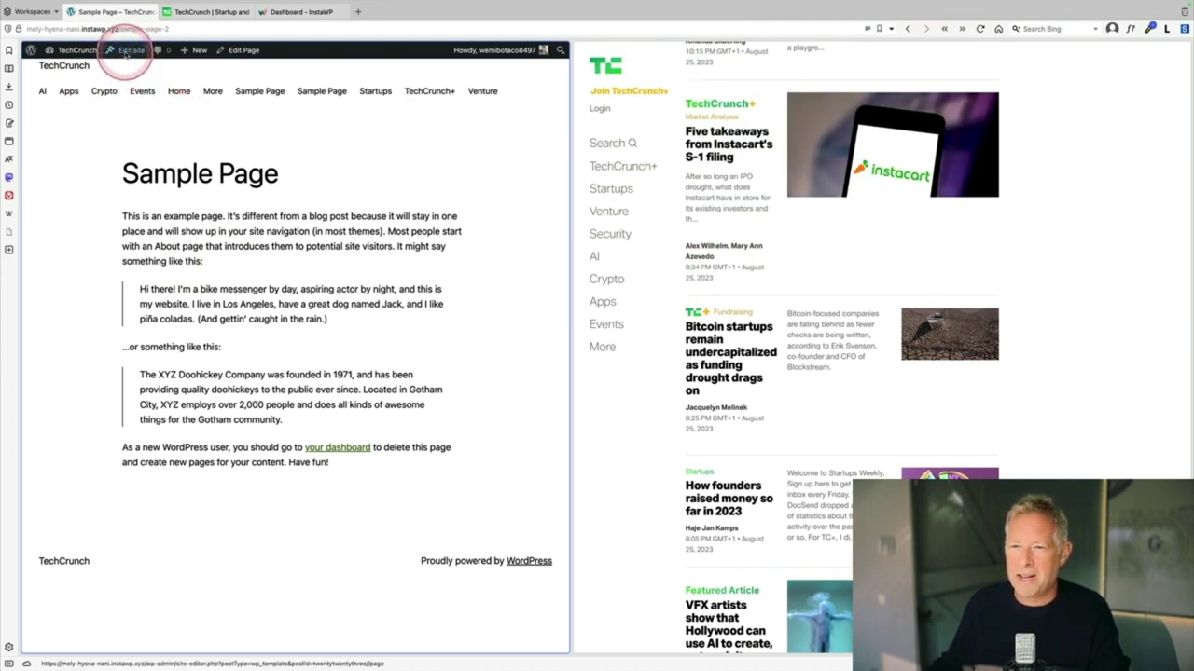
Step: Create a new Front Page template in the site editor and start it blank, without a pattern
click(126, 51)
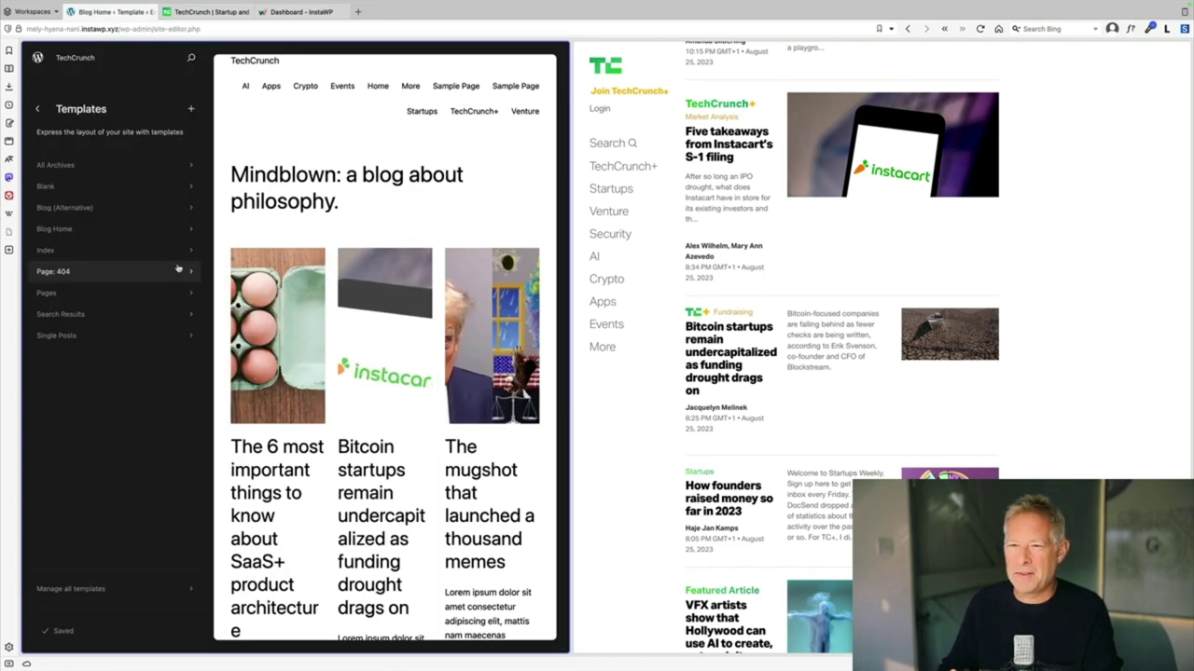
click(192, 112)
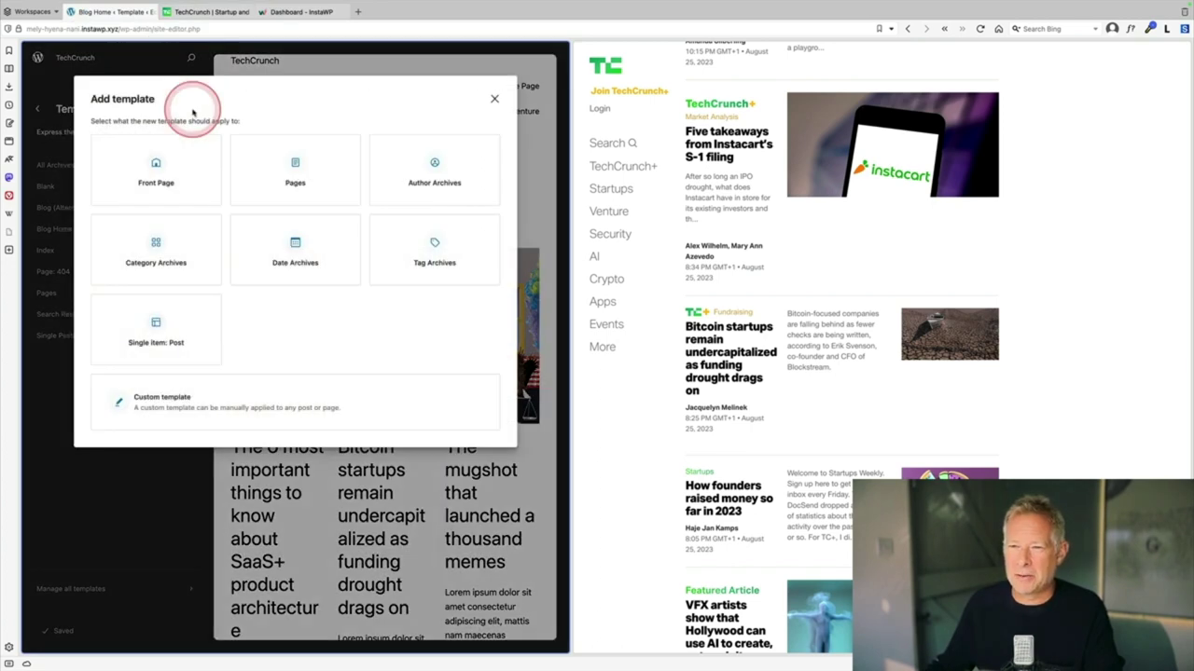
click(168, 177)
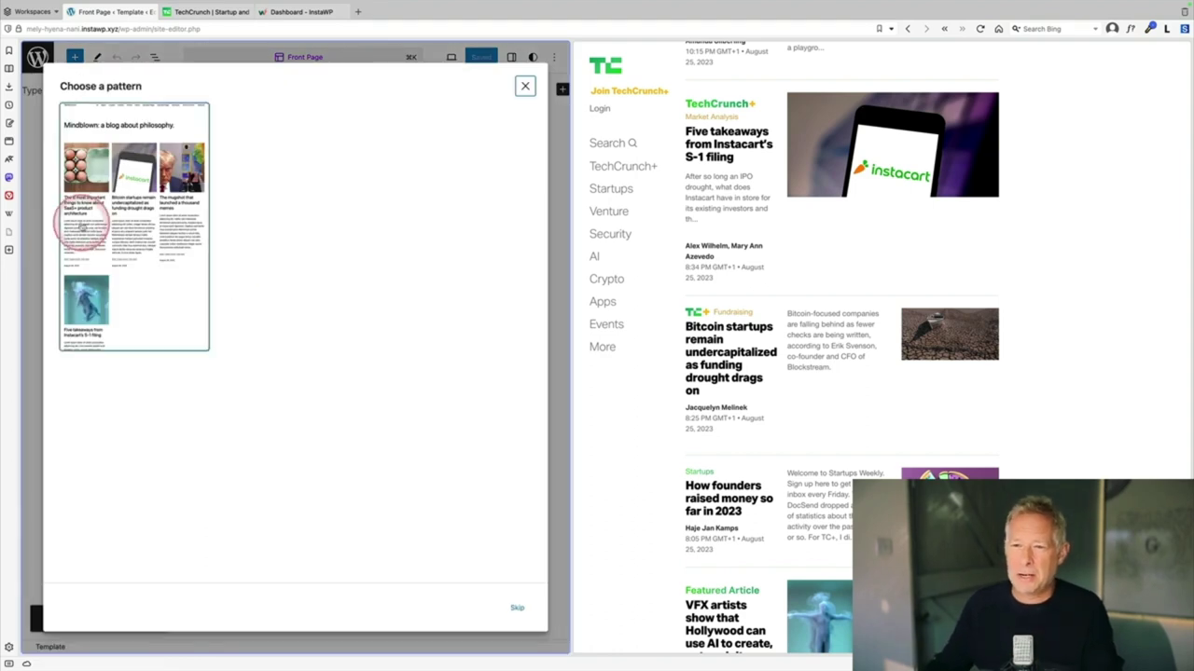
click(525, 86)
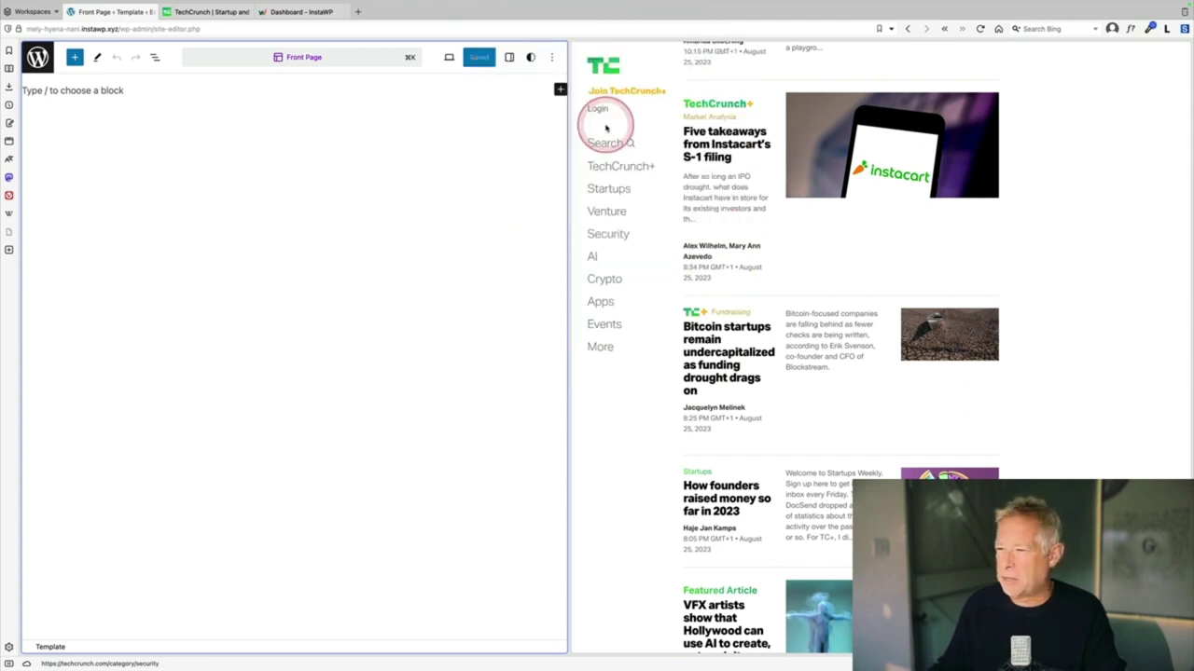
Step: Insert a Columns block with the 33 / 66 variation into the empty Front Page template
scroll(653, 267, down, 3)
scroll(653, 267, up, 2)
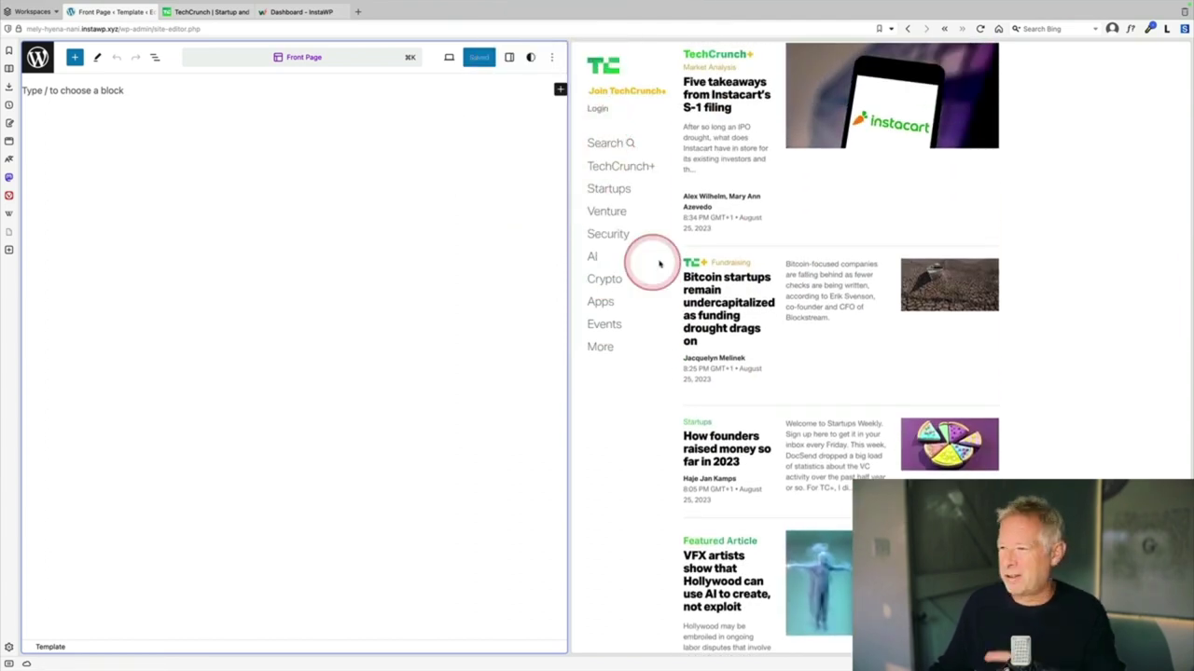
scroll(742, 247, down, 4)
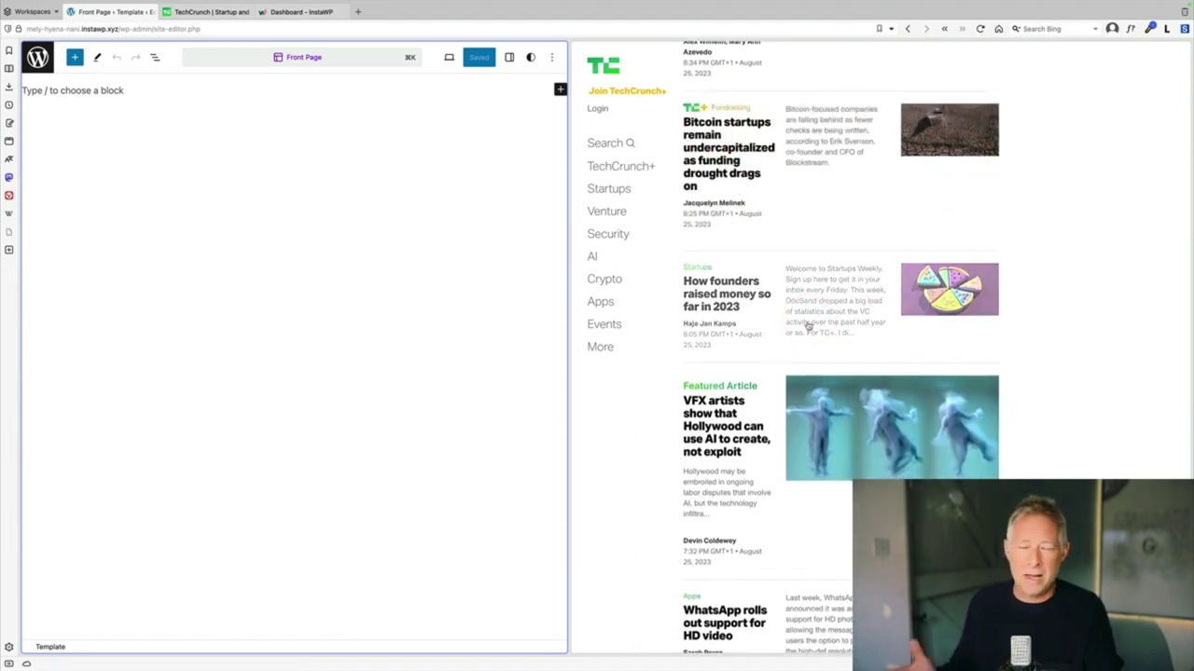
click(122, 94)
text(/)
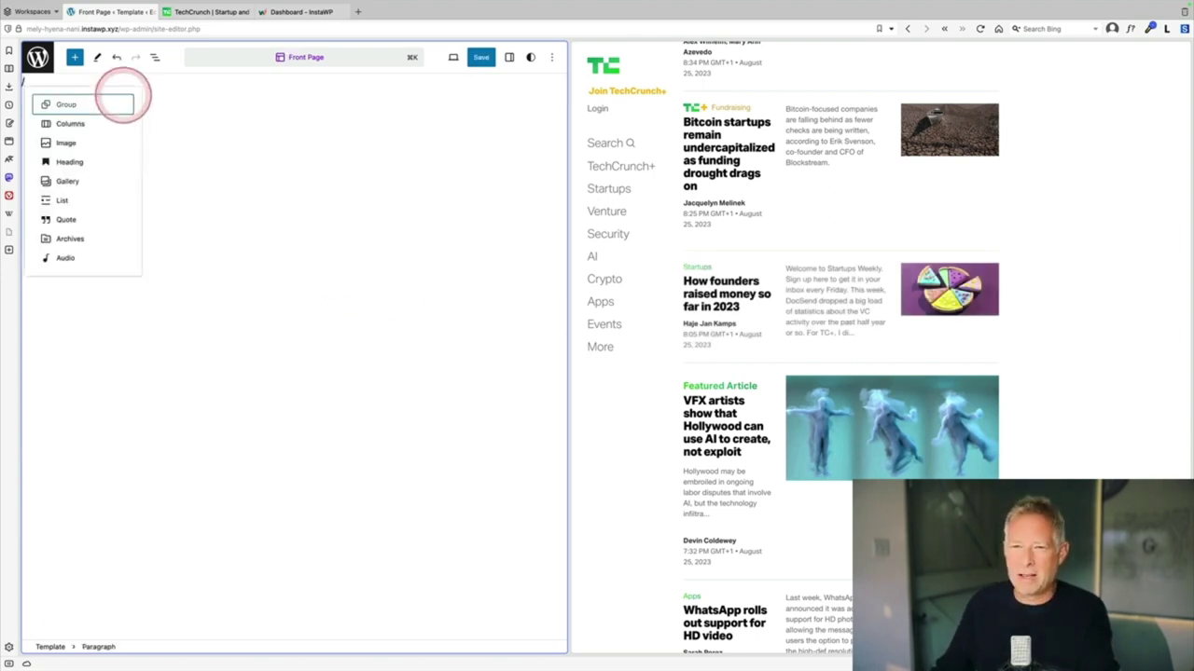
text(colu)
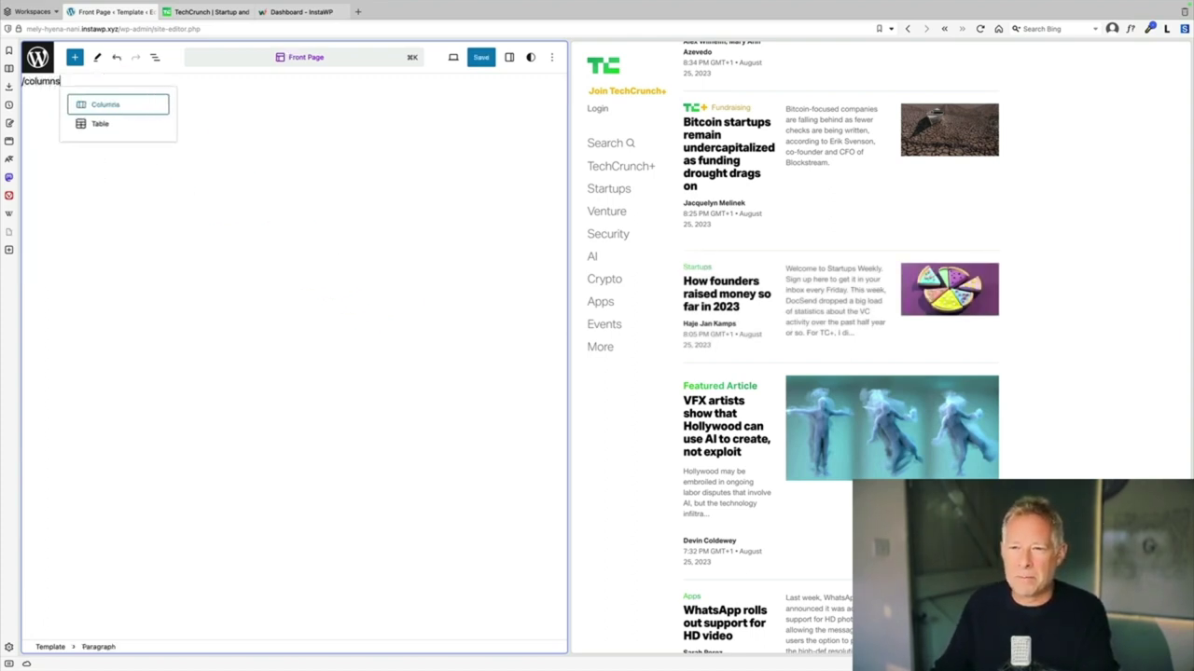
text(mns)
key(Return)
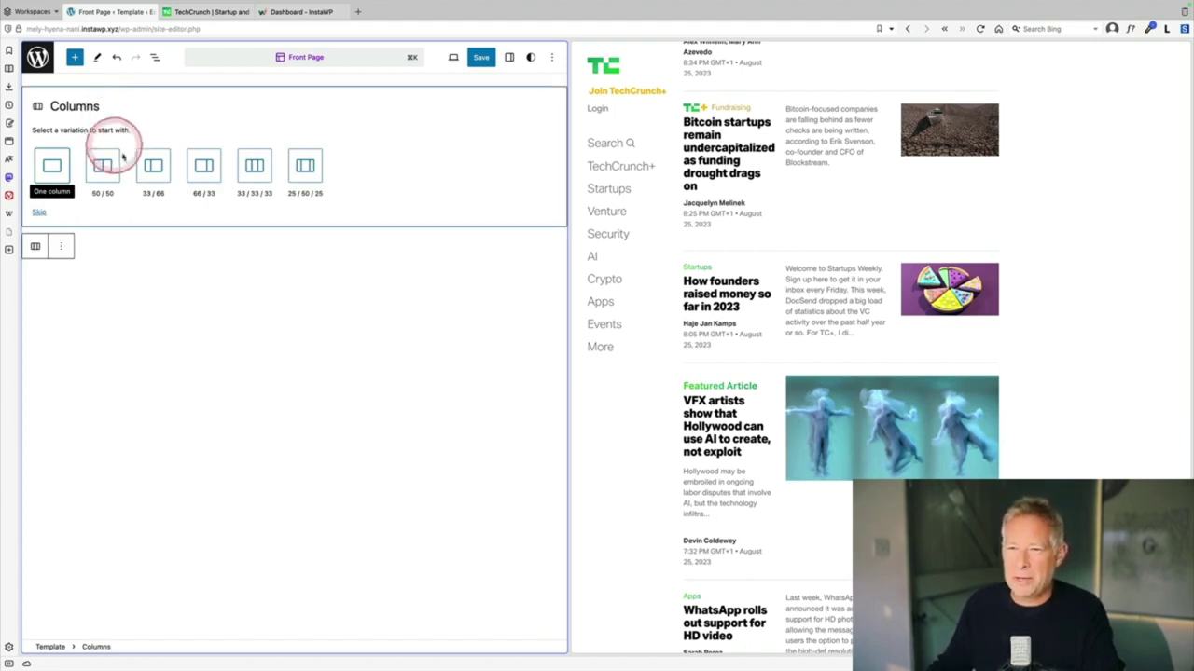
click(149, 166)
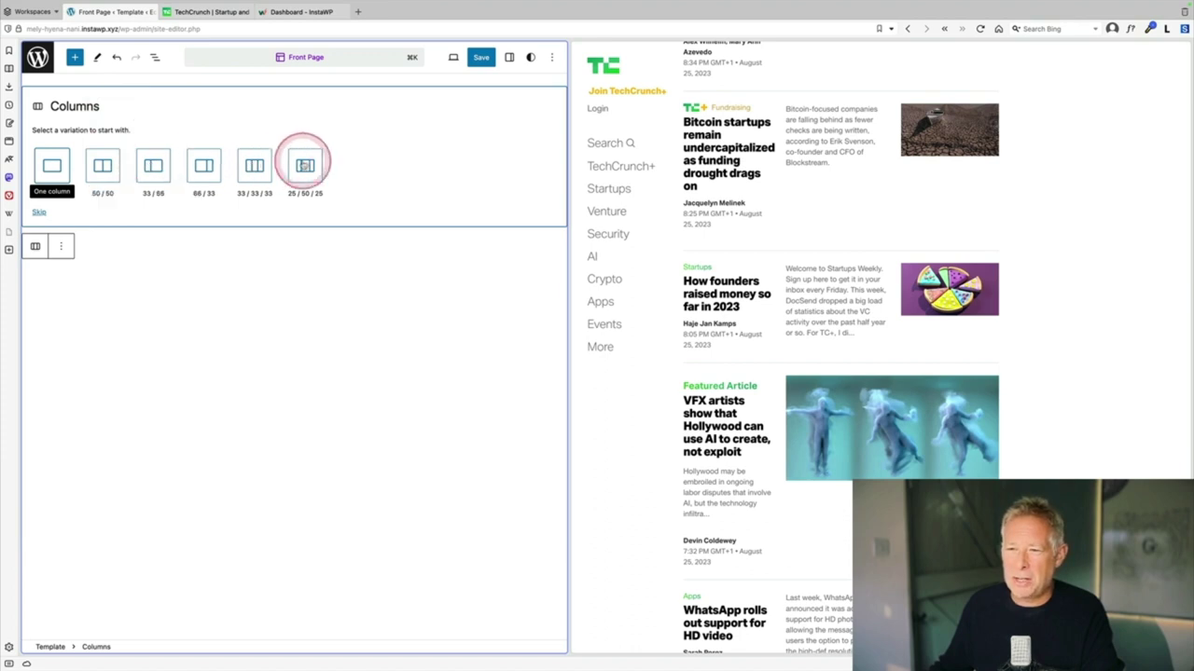
click(153, 168)
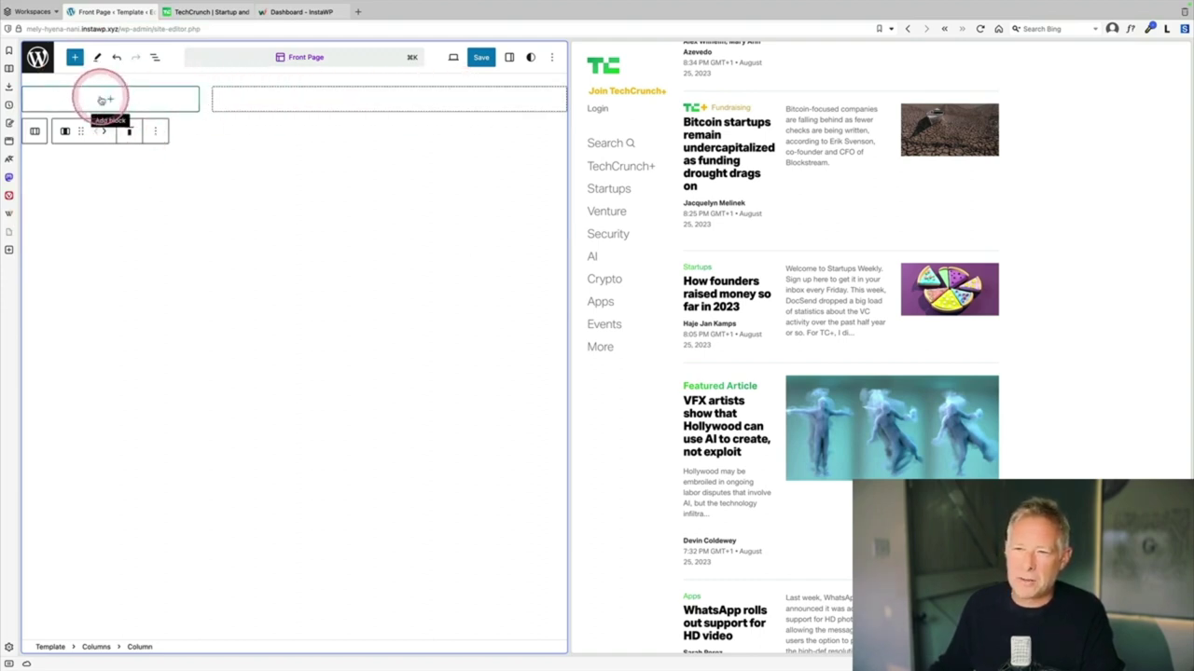
Step: Display the block settings, widen the editor pane, and set the first column's width to 20%
click(510, 57)
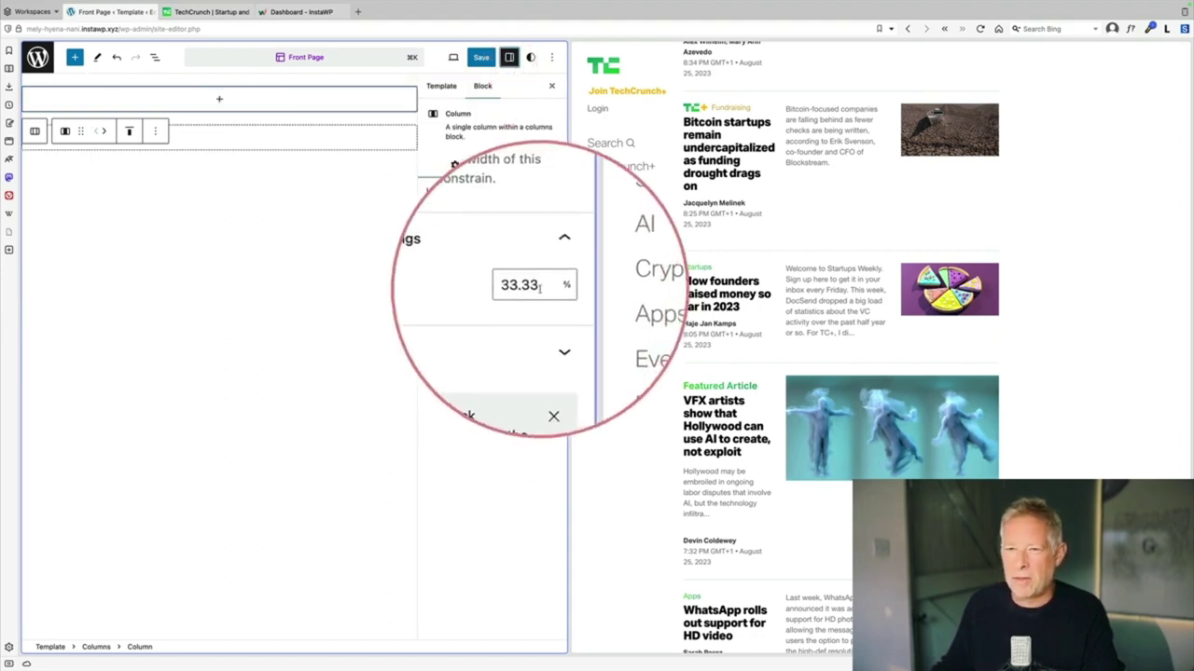
drag(568, 159, 815, 165)
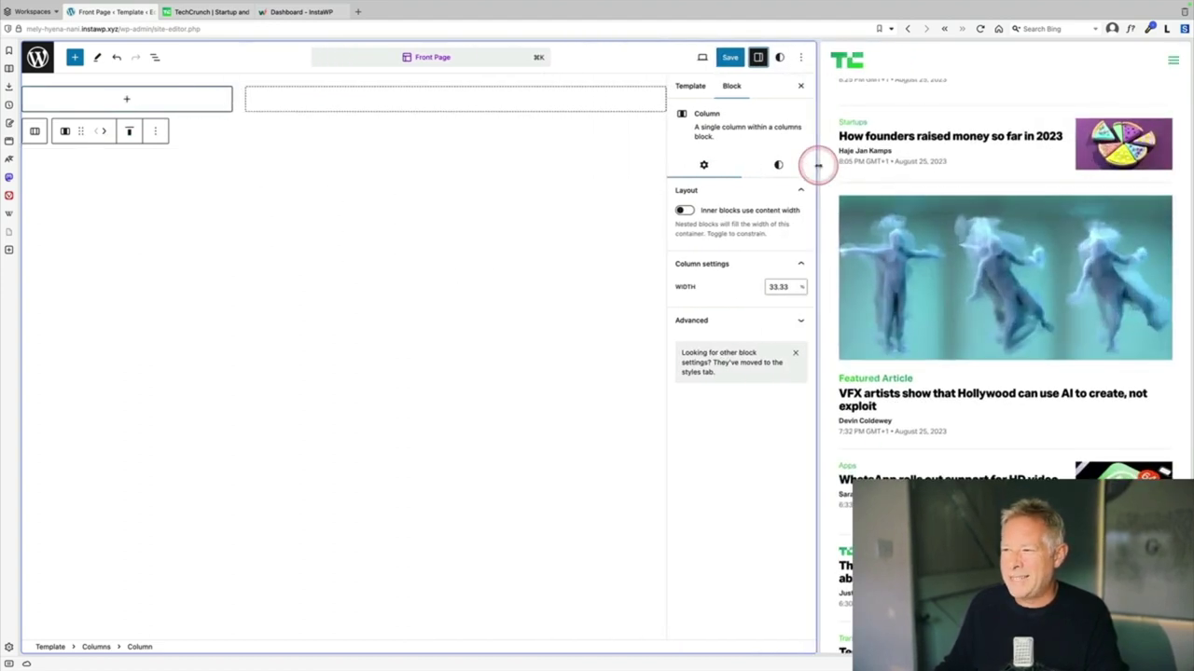
double_click(786, 286)
text(20)
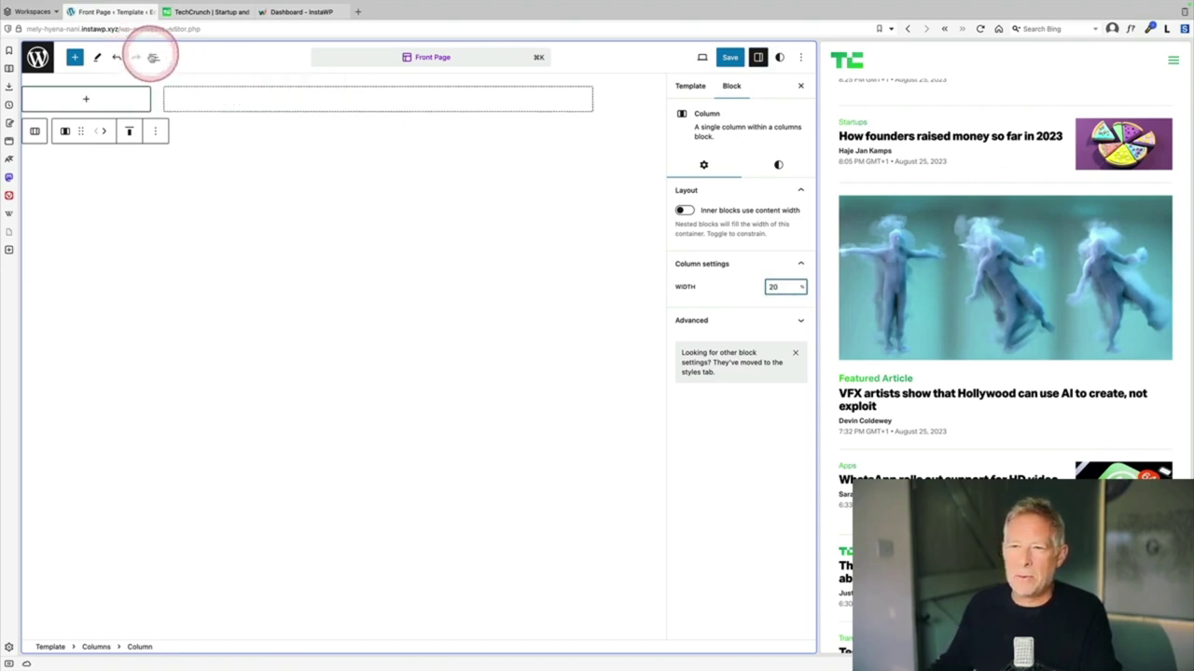
Step: Select the second column in the block structure and set its width to 80%
click(154, 57)
click(83, 150)
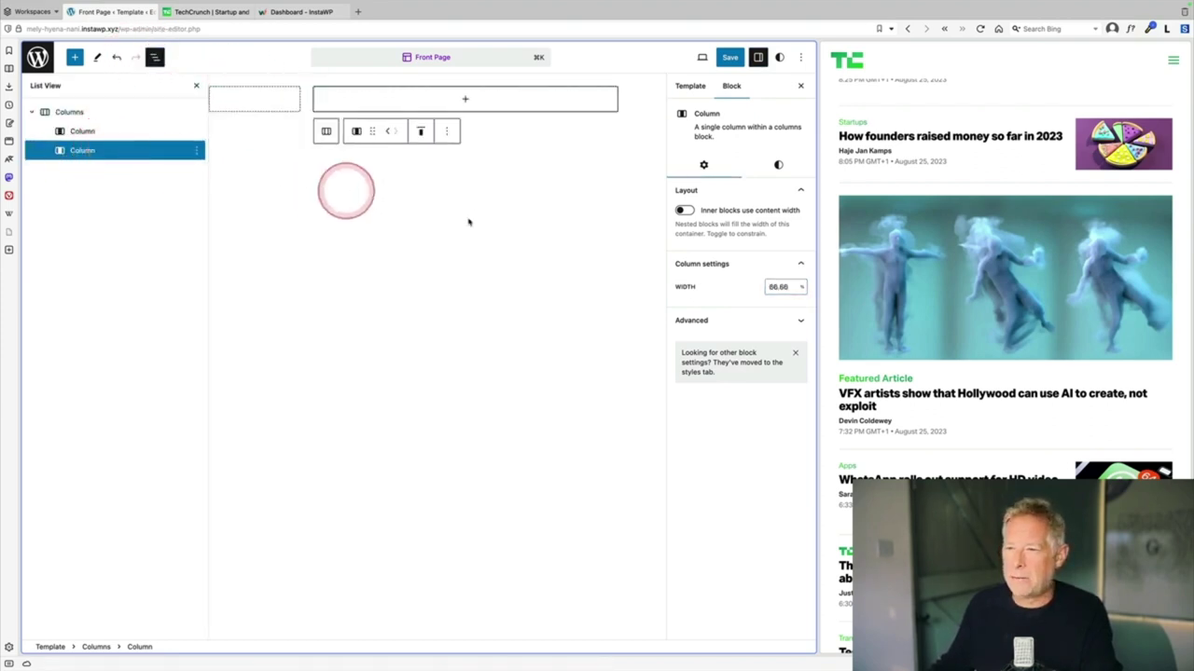
drag(789, 288, 741, 289)
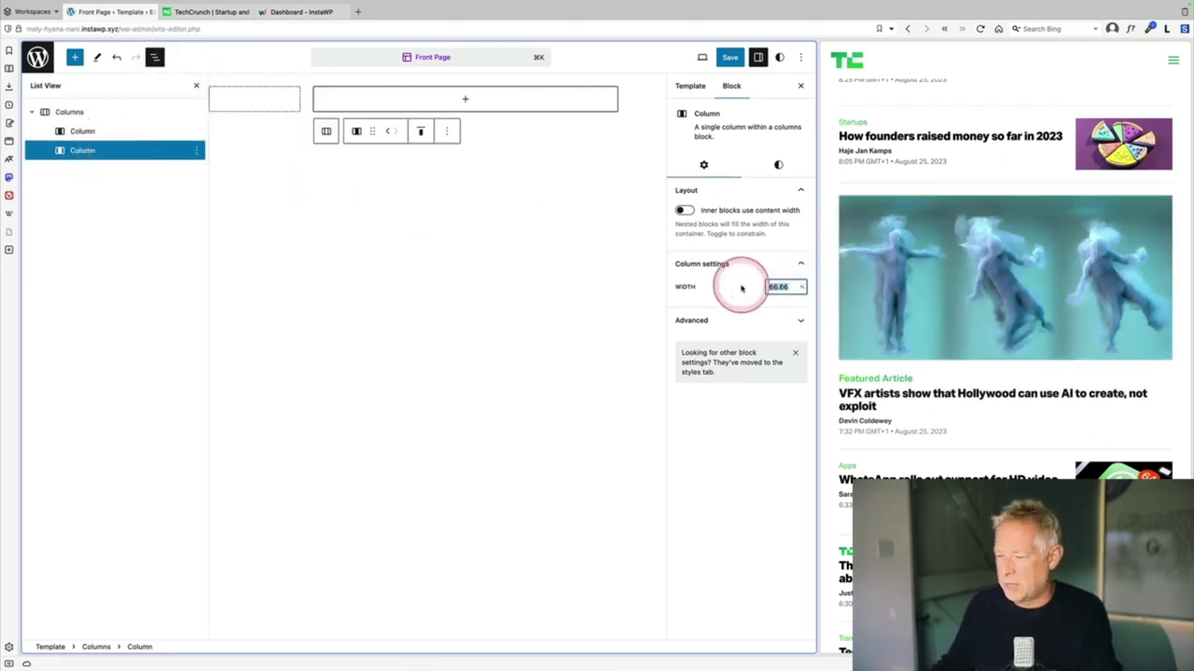
text(80)
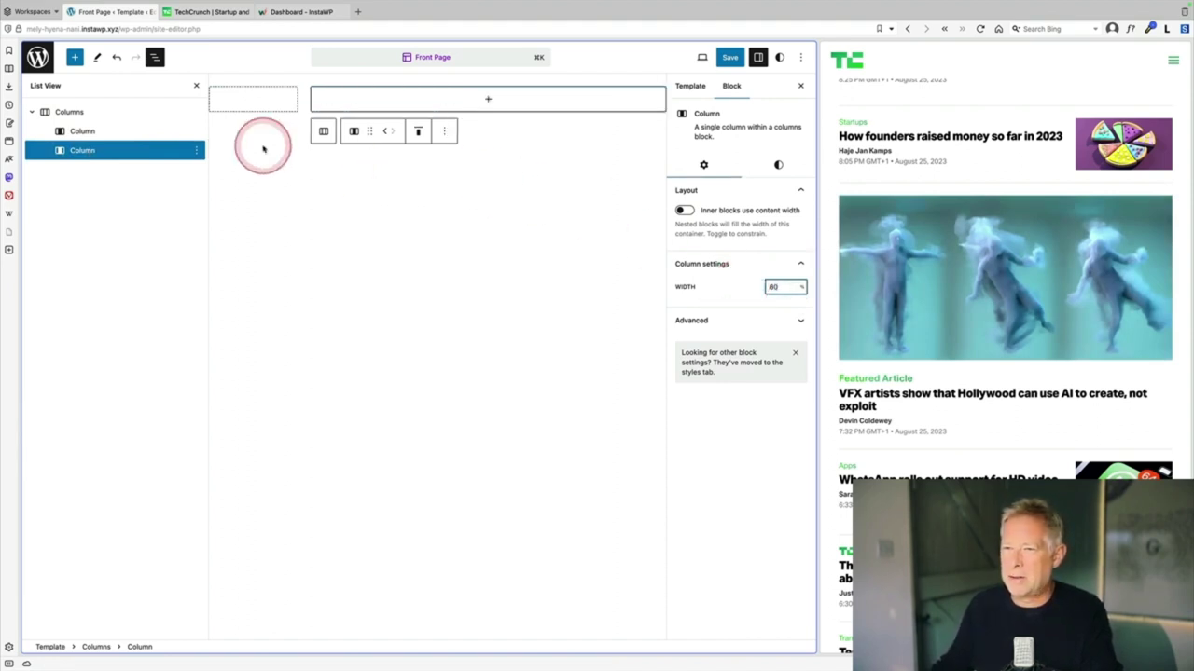
click(192, 87)
click(398, 234)
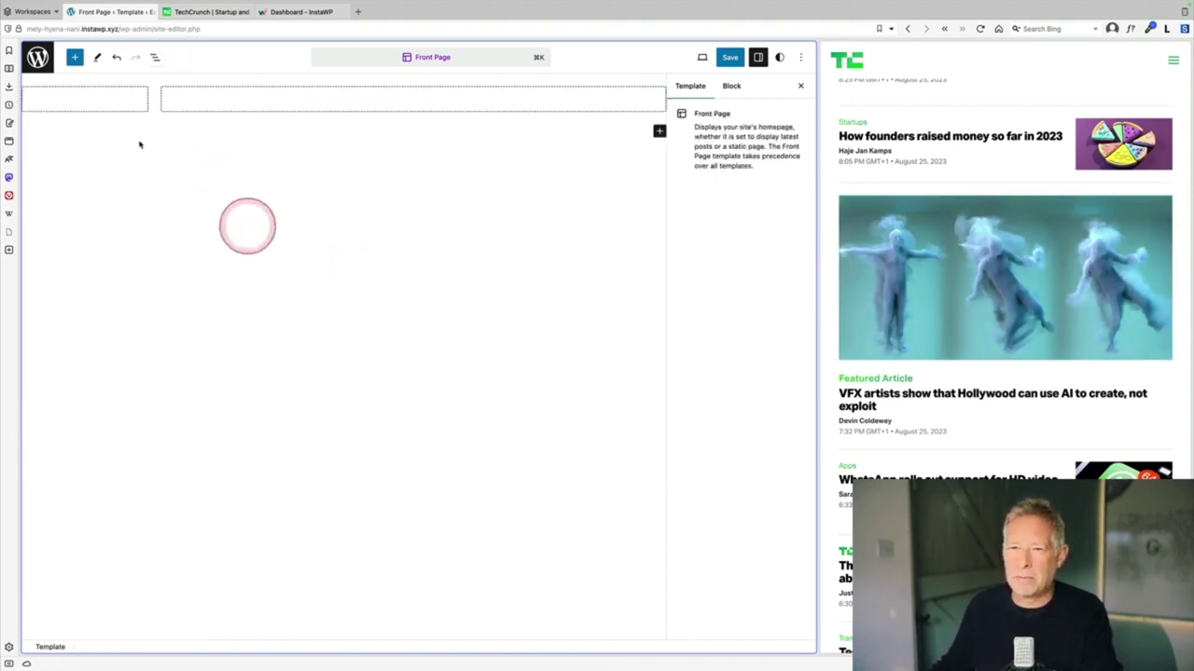
Step: Resize the split between the editor and the TechCrunch page to compare the template with the site's sidebar layout
click(80, 101)
click(819, 253)
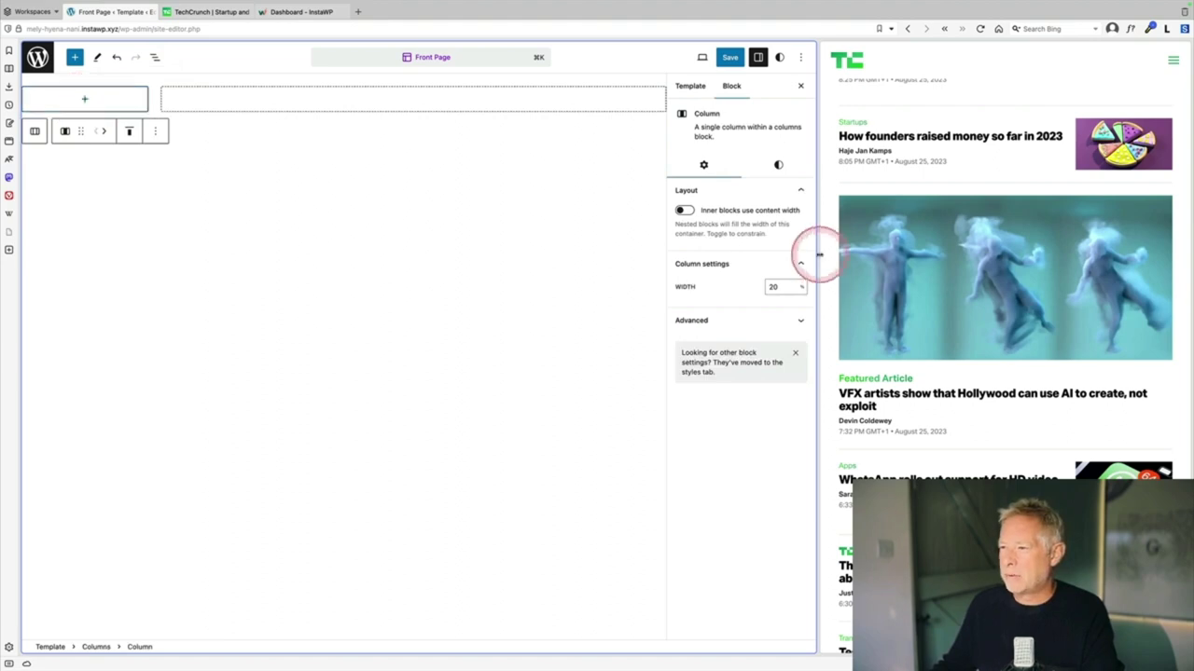
drag(821, 254, 507, 269)
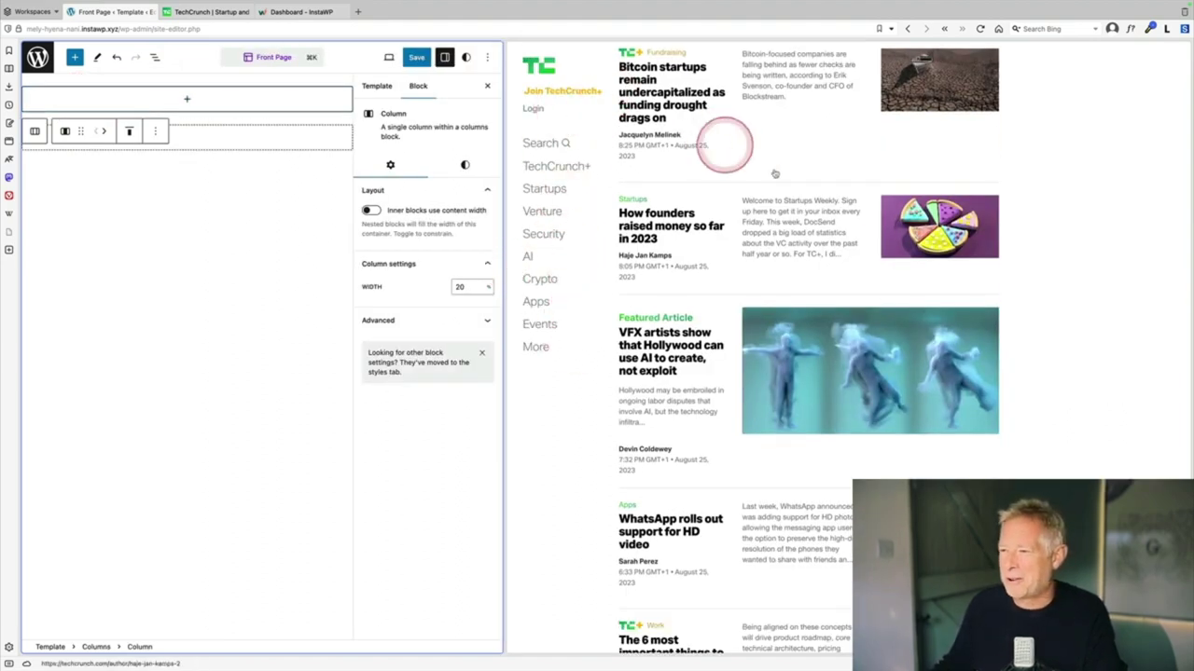
scroll(755, 177, up, 3)
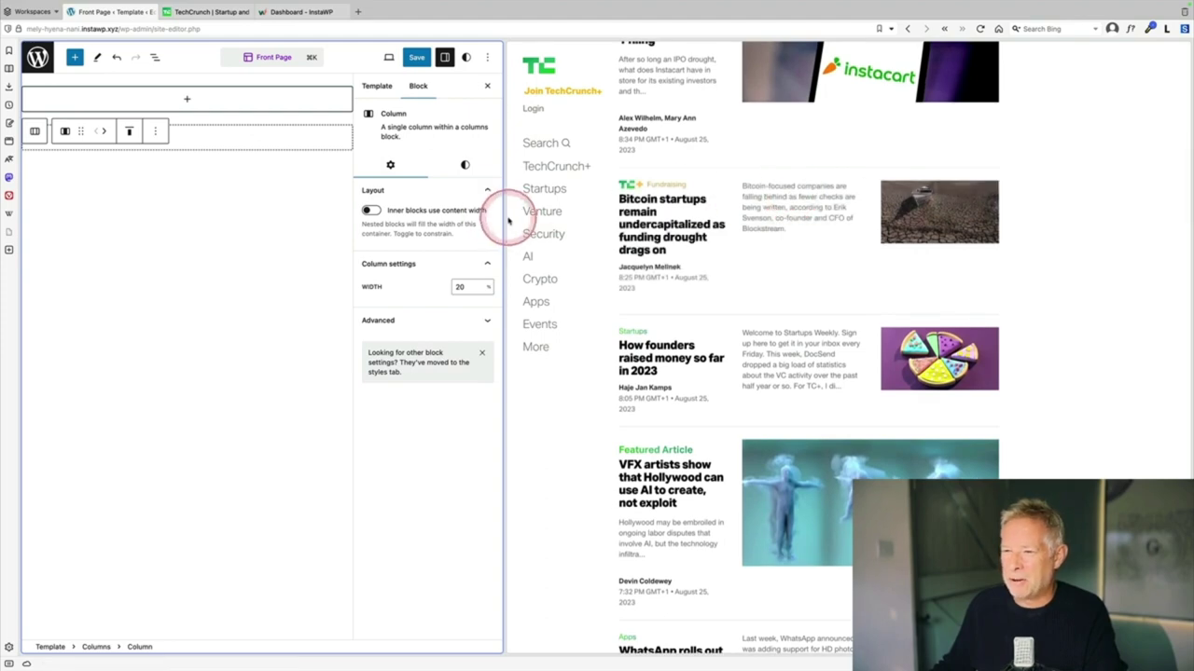
drag(505, 218, 687, 224)
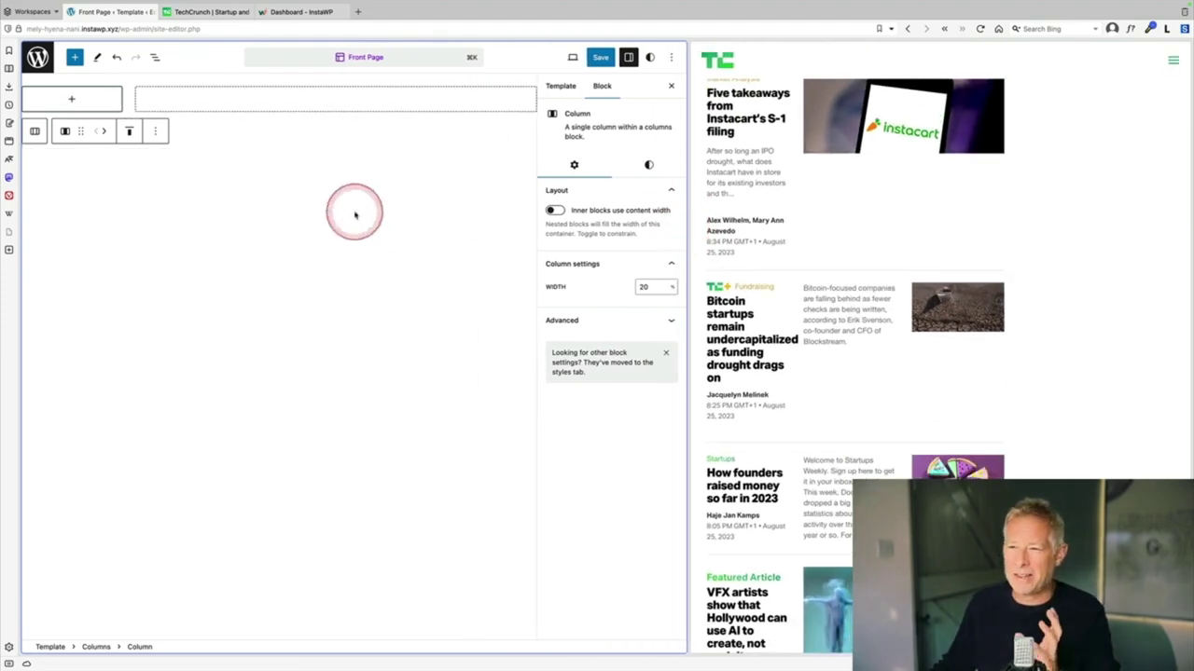
Step: Insert a Site Logo block into the narrow 20% column
click(85, 101)
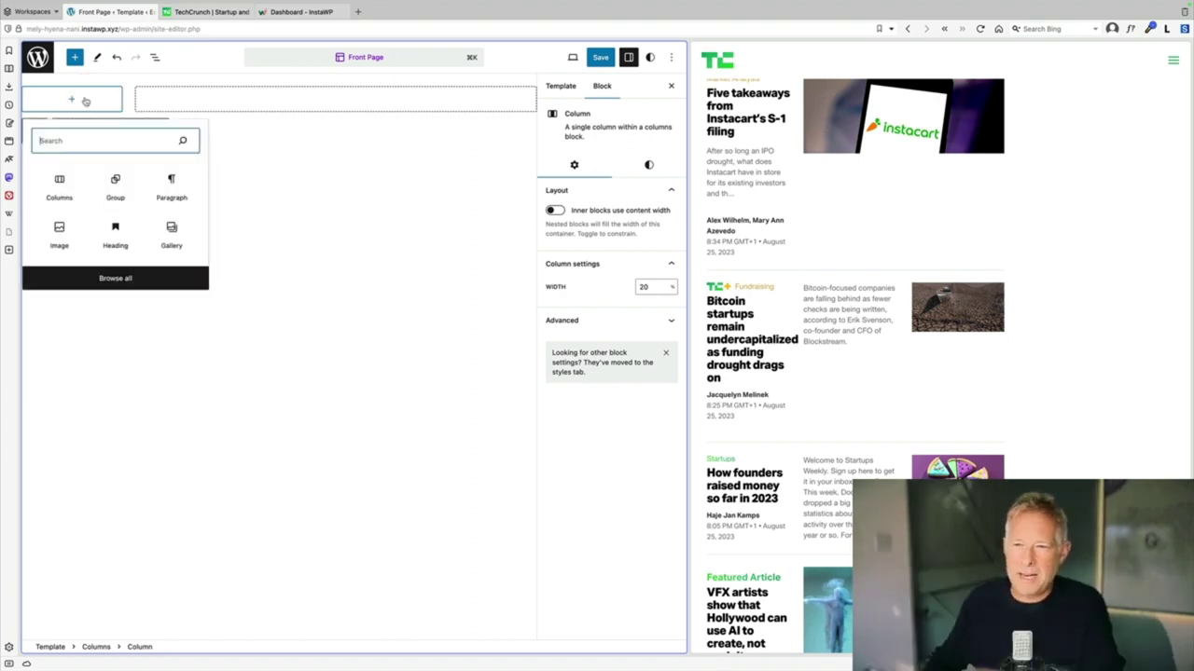
click(84, 100)
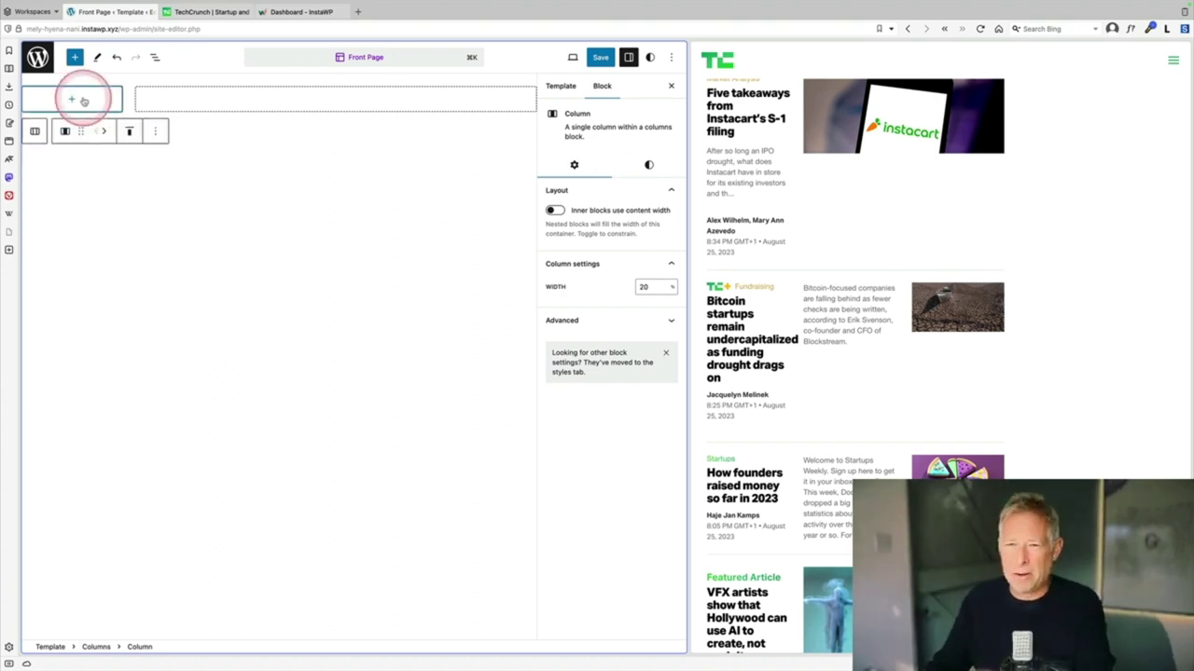
click(84, 101)
click(78, 140)
text(site)
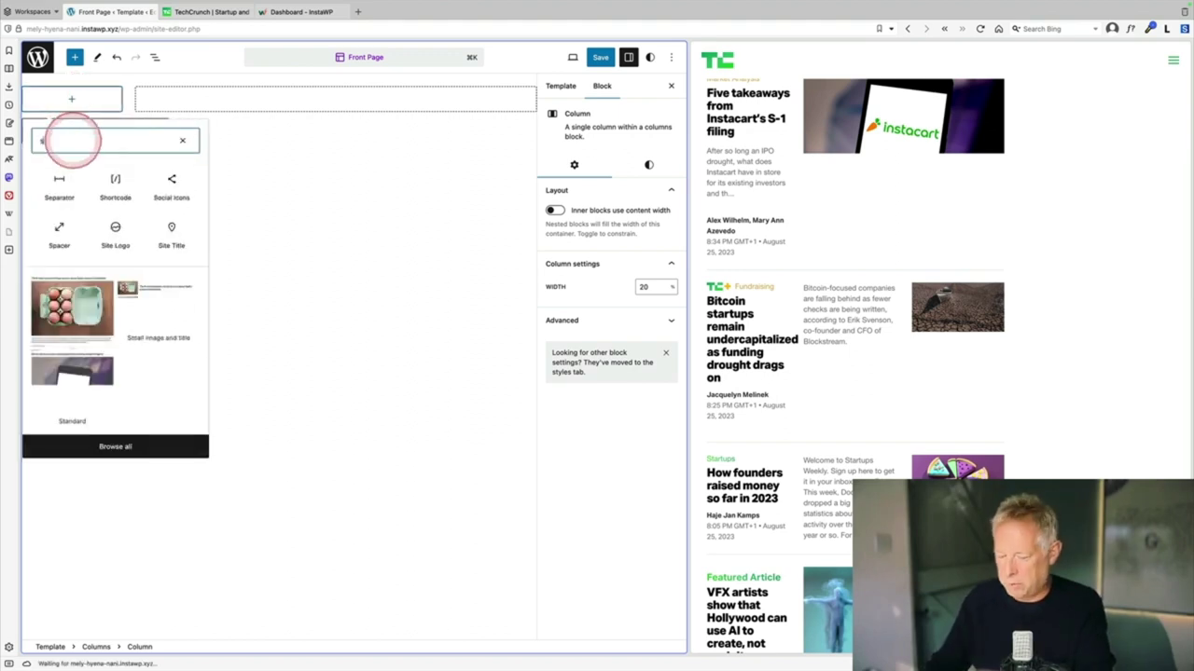
click(68, 180)
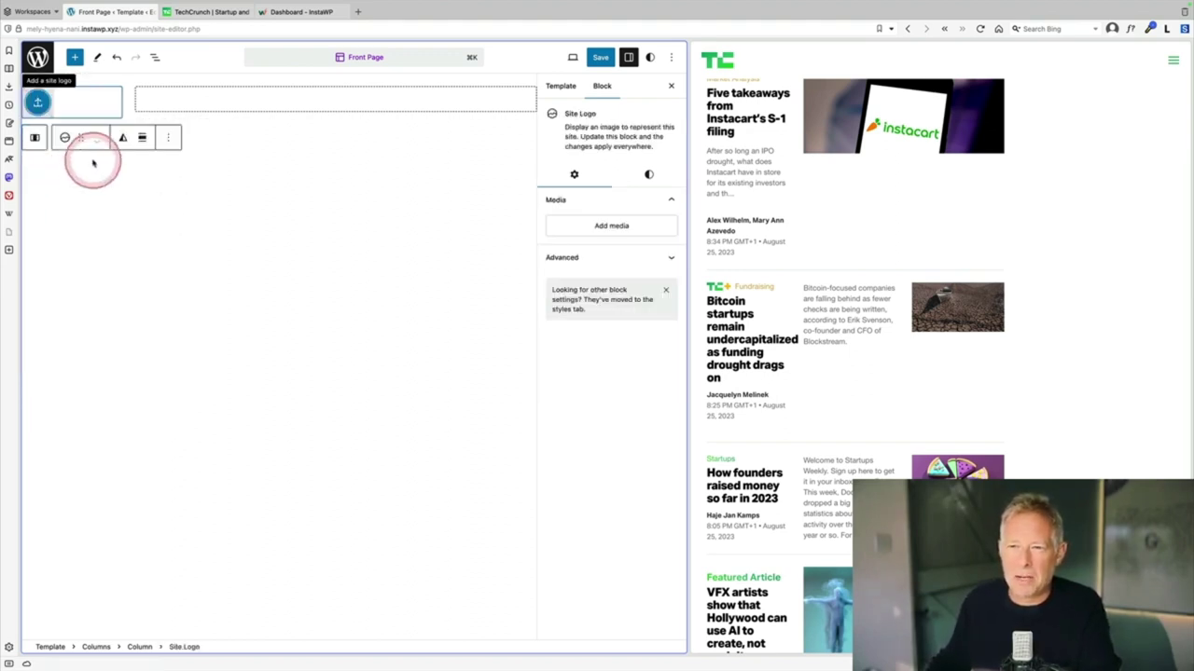
Step: Assign the green TC image from the media library as the site logo and scale it down slightly
click(37, 101)
click(360, 186)
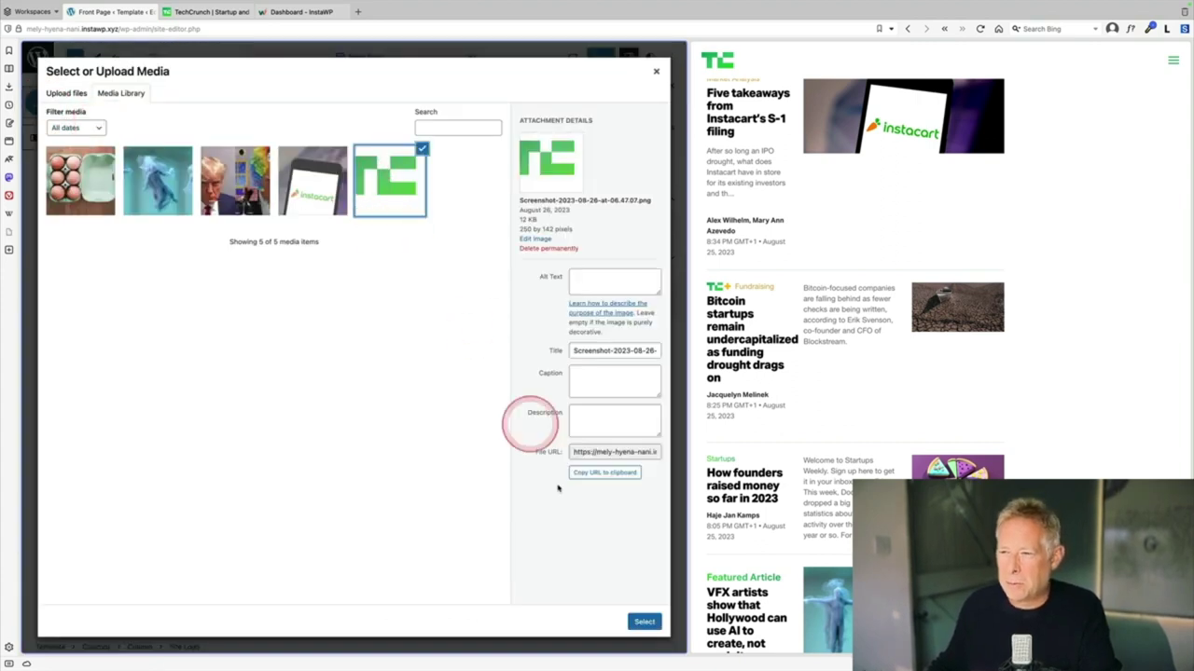
click(642, 621)
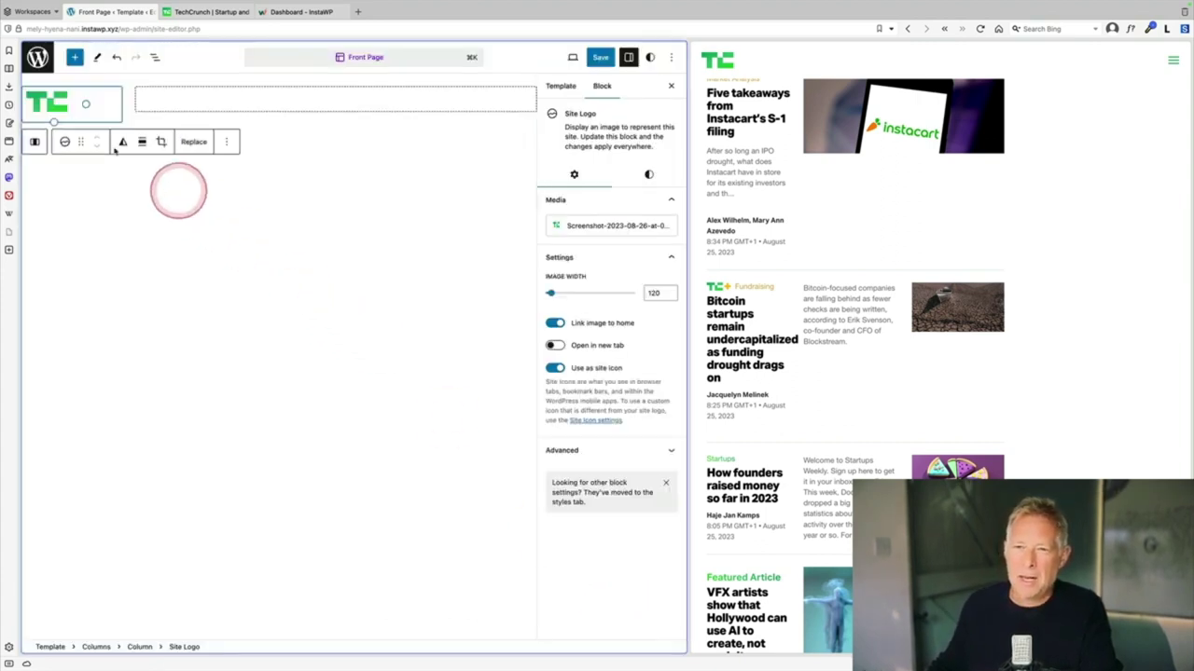
mouse_move(86, 103)
mouse_down()
mouse_move(112, 120)
mouse_move(81, 131)
mouse_move(57, 110)
mouse_move(111, 138)
mouse_move(77, 116)
mouse_up()
Step: Add a Navigation block below the site logo in the narrow column
click(97, 103)
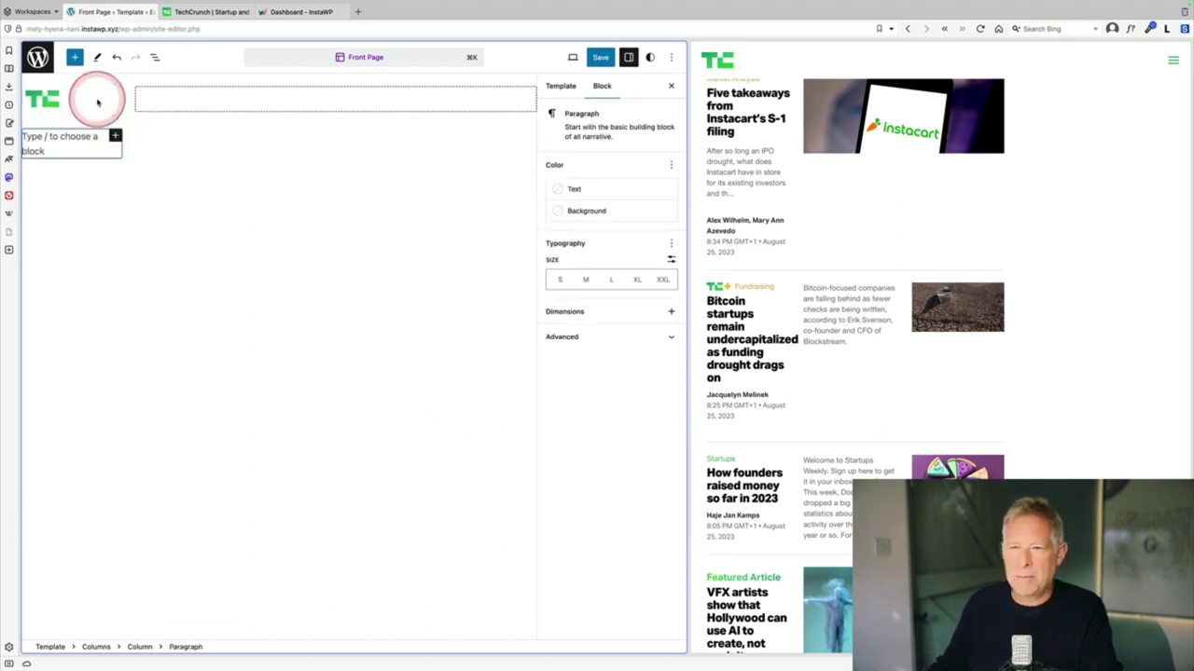
text(/nav)
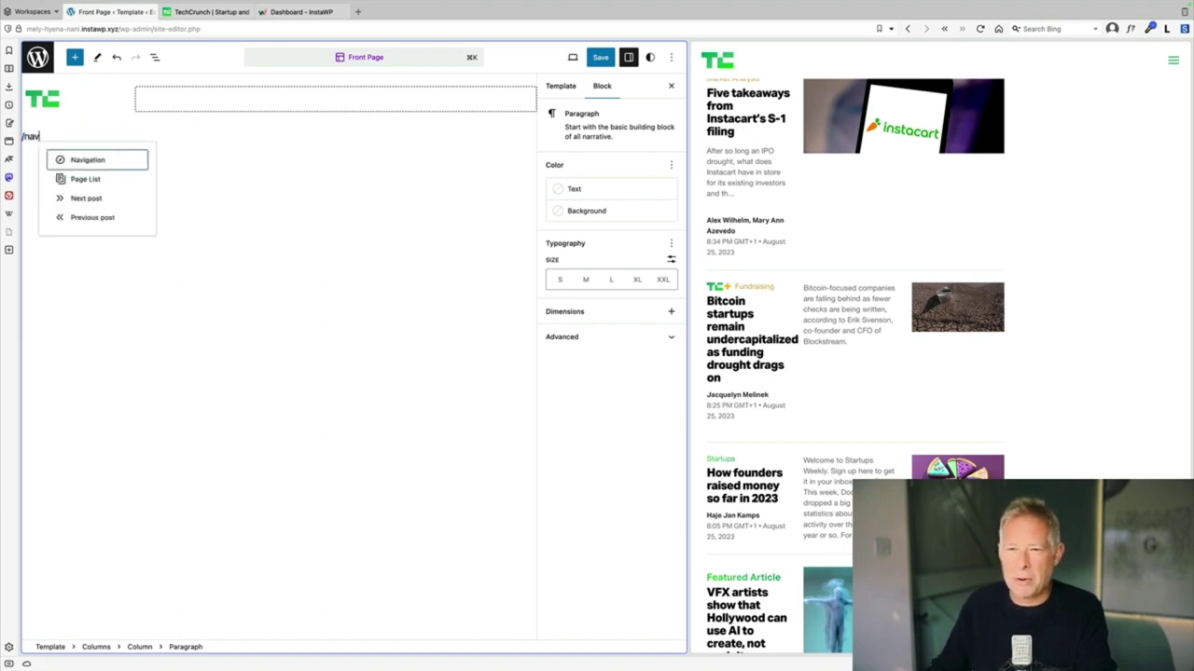
key(Return)
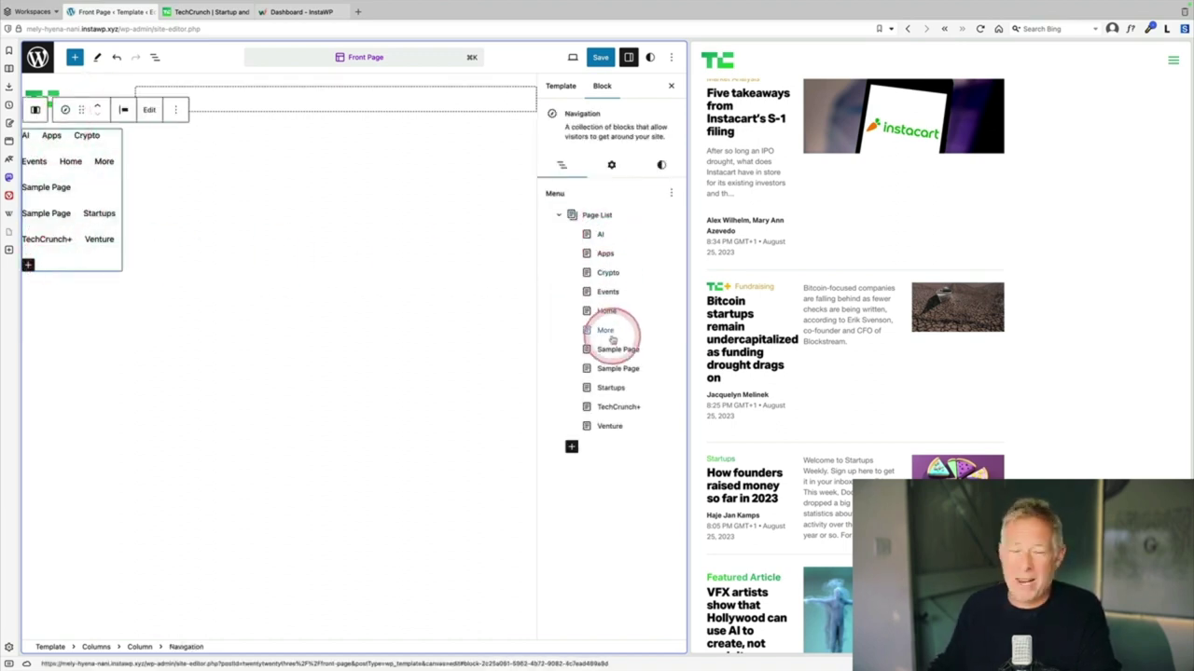
Step: Set the Navigation block's orientation to vertical so the menu items stack in the narrow column
click(610, 169)
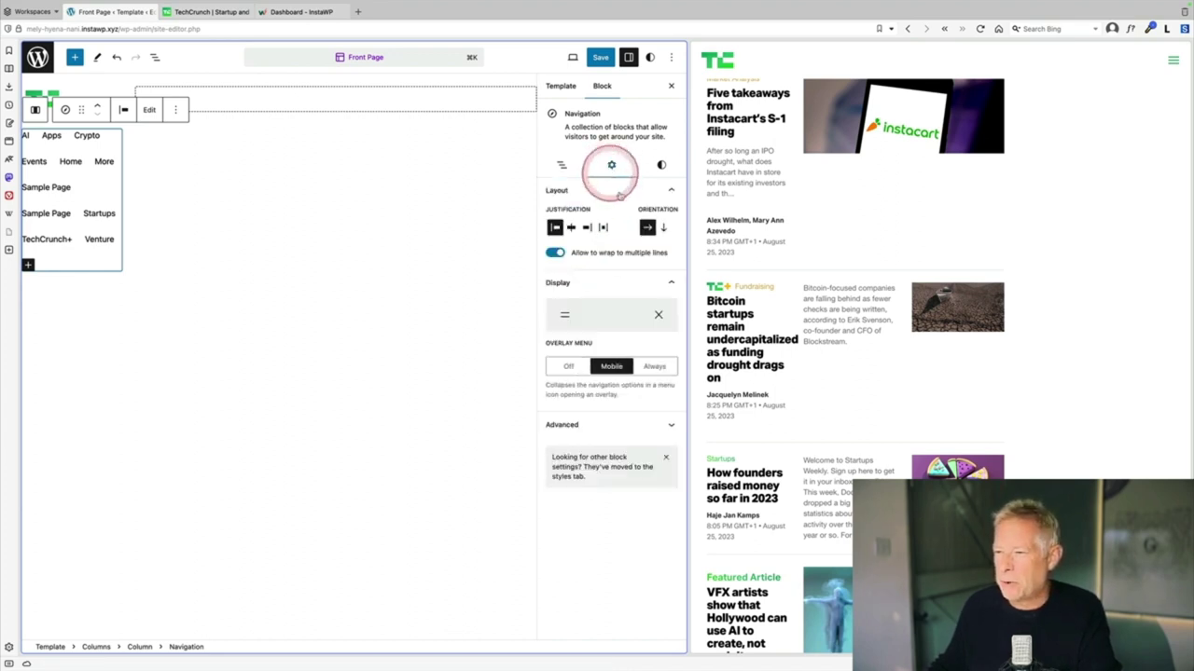
click(663, 227)
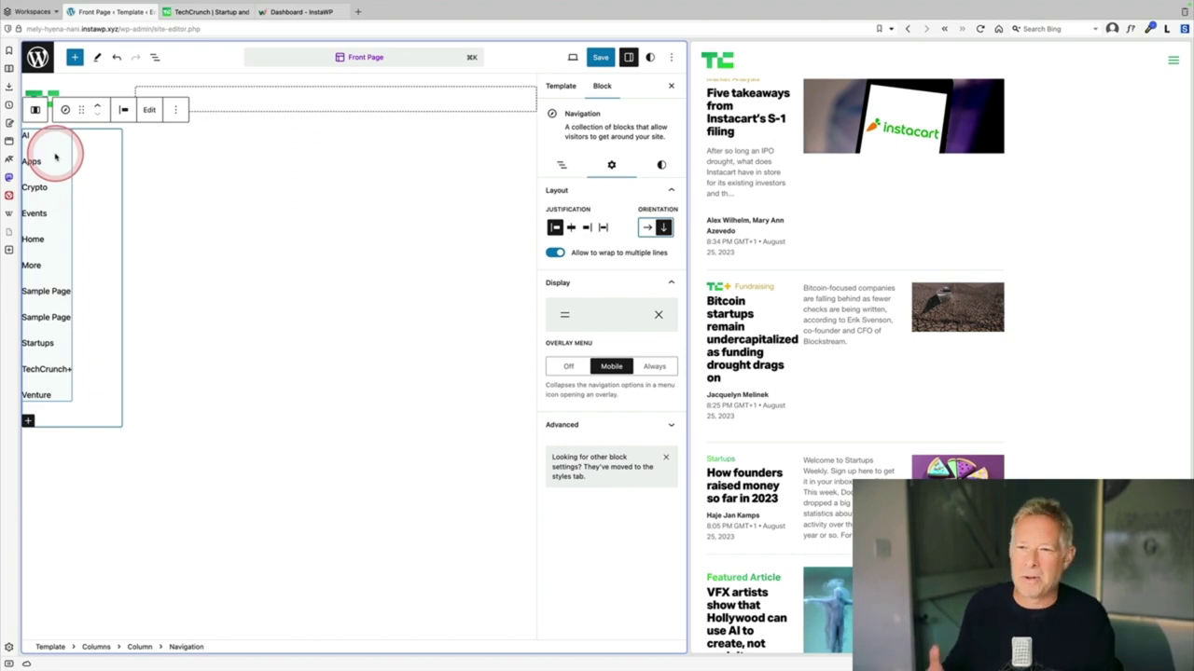
Step: Fill the wide 80% column with seven Paragraph blocks of Lorem ipsum filler text
click(288, 102)
click(288, 102)
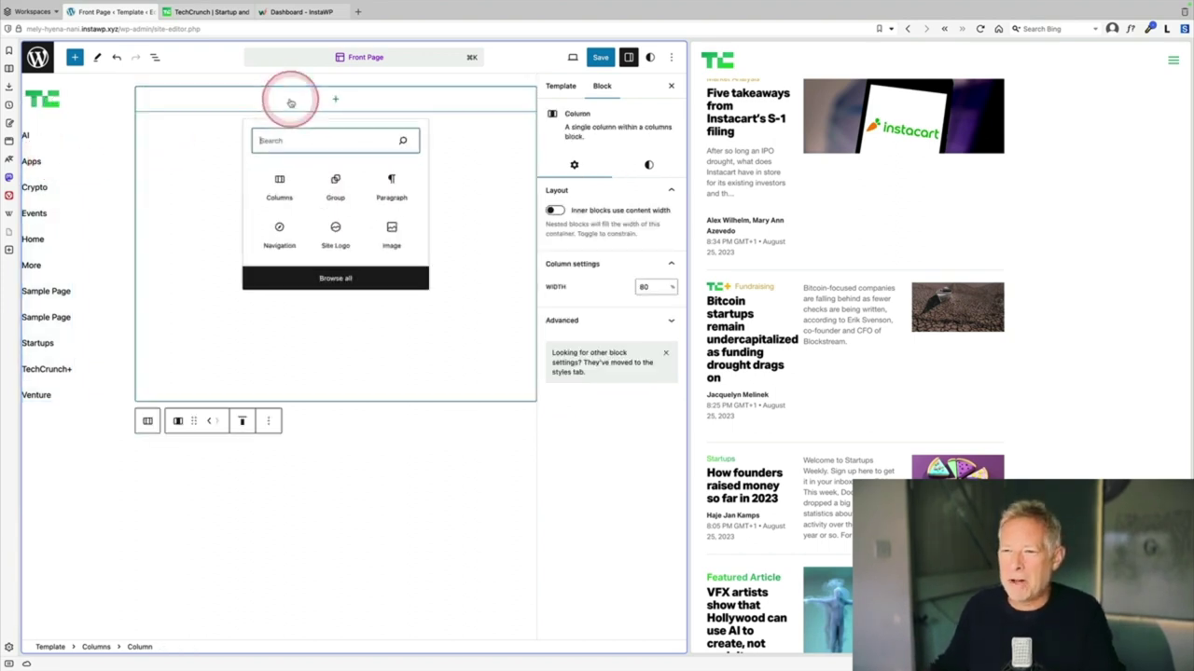
click(391, 182)
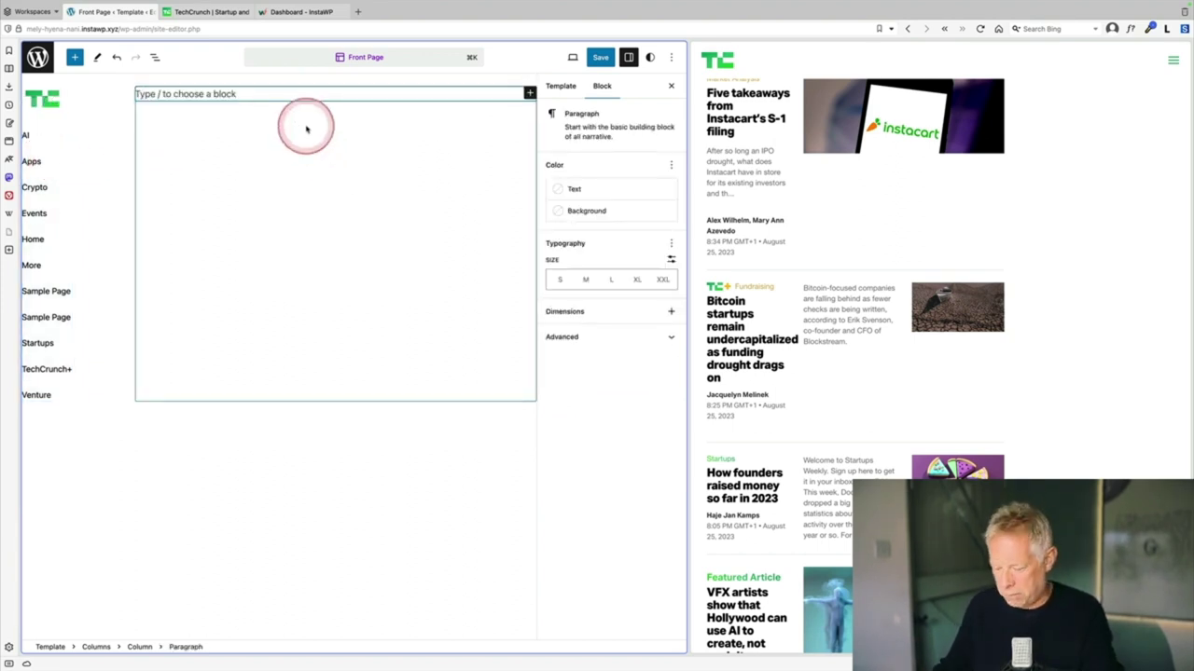
key(super+v)
key(Return)
text(Lorem ipsum dolor sit amet consectetur adipiscing, elit erat tristique sapien nec cursus lacus, dapibus rhoncus praesent quam fringilla. Pellentesque sagittis tempus fermentum augue inceptos ligula justo donec aenean imperdiet consequat et mauris, vestibulum sociis sollicitudin mattis conubia aptent eros eget enim feugiat primis himenaeos. Scelerisque a proin porta tortor metus non massa velit facilisis, nisi rutrum platea arcu ridiculus per cras etiam, turpis purus libero sem malesuada cum netus quisque. Pharetra nunc torquent dui accumsan commodo morbi semper penatibus, in nam dictumst mus suspendisse interdum. Lectus odio mollis molestie duis senectus habitant auctor sed hendrerit tincidunt laoreet, gravida faucibus nulla egestas elementum fusce ad facilisi bibendum sodales, risus dictum ultricies phasellus orci condimentum at viverra iaculis porttitor. Cubilia nullam tempor quis posuere neque parturient ante, dignissim ornare leo urna varius nibh, aliquam id est convallis curae natoque. Ac luctus class euismod blandit sociosqu magna, vivamus vel ullamcorper venenatis habitasse.)
key(Return)
text(Lorem ipsum dolor sit amet consectetur adipiscing, elit erat tristique sapien nec cursus lacus, dapibus rhoncus praesent quam fringilla. Pellentesque sagittis tempus fermentum augue inceptos ligula justo donec aenean imperdiet consequat et mauris, vestibulum sociis sollicitudin mattis conubia aptent eros eget enim feugiat primis himenaeos. Scelerisque a proin porta tortor metus non massa velit facilisis, nisi rutrum platea arcu ridiculus per cras etiam, turpis purus libero sem malesuada cum netus quisque. Pharetra nunc torquent dui accumsan commodo morbi semper penatibus, in nam dictumst mus suspendisse interdum. Lectus odio mollis molestie duis senectus habitant auctor sed hendrerit tincidunt laoreet, gravida faucibus nulla egestas elementum fusce ad facilisi bibendum sodales, risus dictum ultricies phasellus orci condimentum at viverra iaculis porttitor. Cubilia nullam tempor quis posuere neque parturient ante, dignissim ornare leo urna varius nibh, aliquam id est convallis curae natoque. Ac luctus class euismod blandit sociosqu magna, vivamus vel ullamcorper venenatis habitasse.)
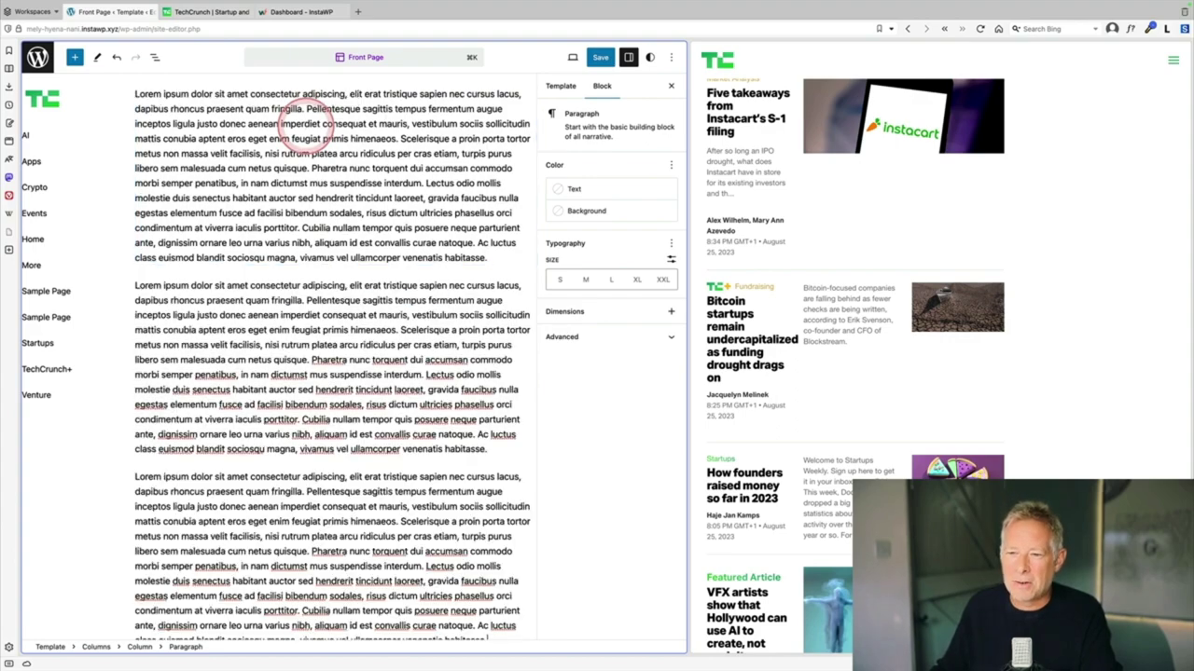
key(Return)
text(Lorem ipsum dolor sit amet consectetur adipiscing, elit erat tristique sapien nec cursus lacus, dapibus rhoncus praesent quam fringilla. Pellentesque sagittis tempus fermentum augue inceptos ligula justo donec aenean imperdiet consequat et mauris, vestibulum sociis sollicitudin mattis conubia aptent eros eget enim feugiat primis himenaeos. Scelerisque a proin porta tortor metus non massa velit facilisis, nisi rutrum platea arcu ridiculus per cras etiam, turpis purus libero sem malesuada cum netus quisque. Pharetra nunc torquent dui accumsan commodo morbi semper penatibus, in nam dictumst mus suspendisse interdum. Lectus odio mollis molestie duis senectus habitant auctor sed hendrerit tincidunt laoreet, gravida faucibus nulla egestas elementum fusce ad facilisi bibendum sodales, risus dictum ultricies phasellus orci condimentum at viverra iaculis porttitor. Cubilia nullam tempor quis posuere neque parturient ante, dignissim ornare leo urna varius nibh, aliquam id est convallis curae natoque. Ac luctus class euismod blandit sociosqu magna, vivamus vel ullamcorper venenatis habitasse.)
key(Return)
text(Lorem ipsum dolor sit amet consectetur adipiscing, elit erat tristique sapien nec cursus lacus, dapibus rhoncus praesent quam fringilla. Pellentesque sagittis tempus fermentum augue inceptos ligula justo donec aenean imperdiet consequat et mauris, vestibulum sociis sollicitudin mattis conubia aptent eros eget enim feugiat primis himenaeos. Scelerisque a proin porta tortor metus non massa velit facilisis, nisi rutrum platea arcu ridiculus per cras etiam, turpis purus libero sem malesuada cum netus quisque. Pharetra nunc torquent dui accumsan commodo morbi semper penatibus, in nam dictumst mus suspendisse interdum. Lectus odio mollis molestie duis senectus habitant auctor sed hendrerit tincidunt laoreet, gravida faucibus nulla egestas elementum fusce ad facilisi bibendum sodales, risus dictum ultricies phasellus orci condimentum at viverra iaculis porttitor. Cubilia nullam tempor quis posuere neque parturient ante, dignissim ornare leo urna varius nibh, aliquam id est convallis curae natoque. Ac luctus class euismod blandit sociosqu magna, vivamus vel ullamcorper venenatis habitasse.)
scroll(306, 117, up, 10)
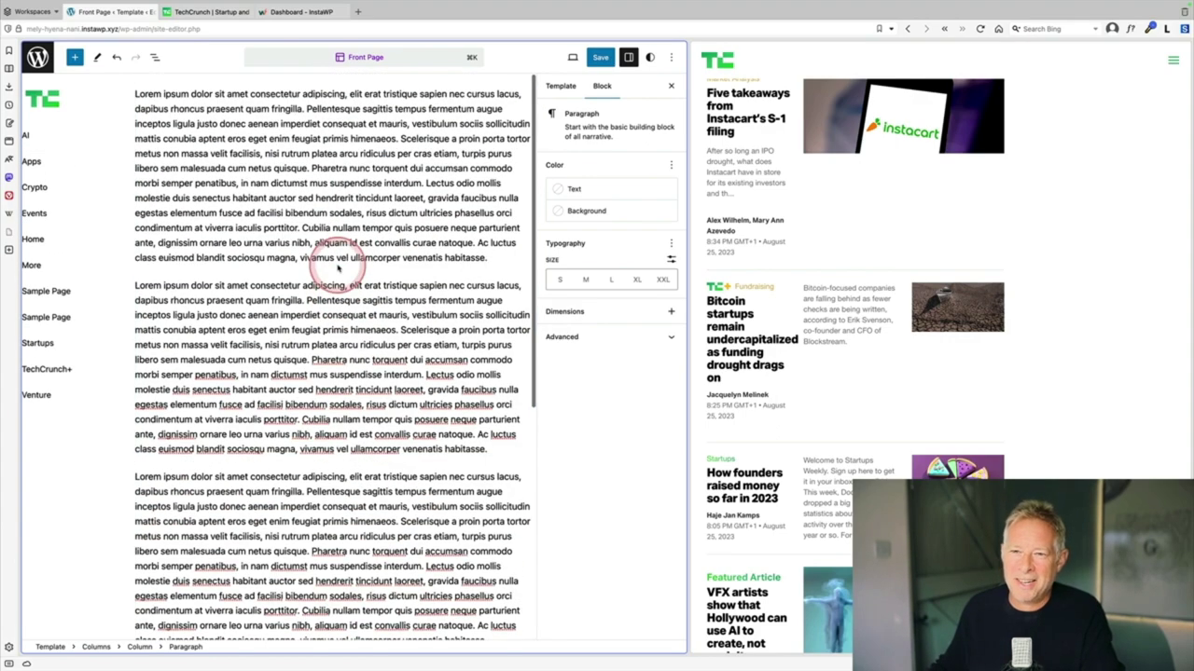
drag(335, 270, 316, 249)
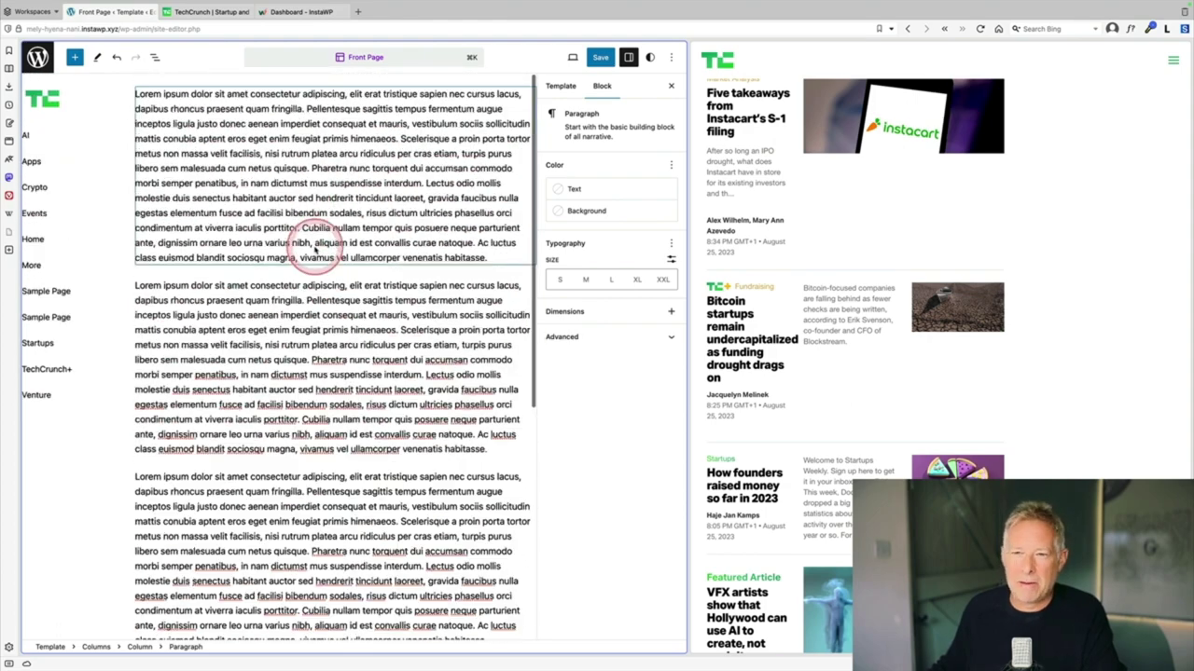
Step: Group the Site Logo and Navigation blocks together inside the first column
click(155, 57)
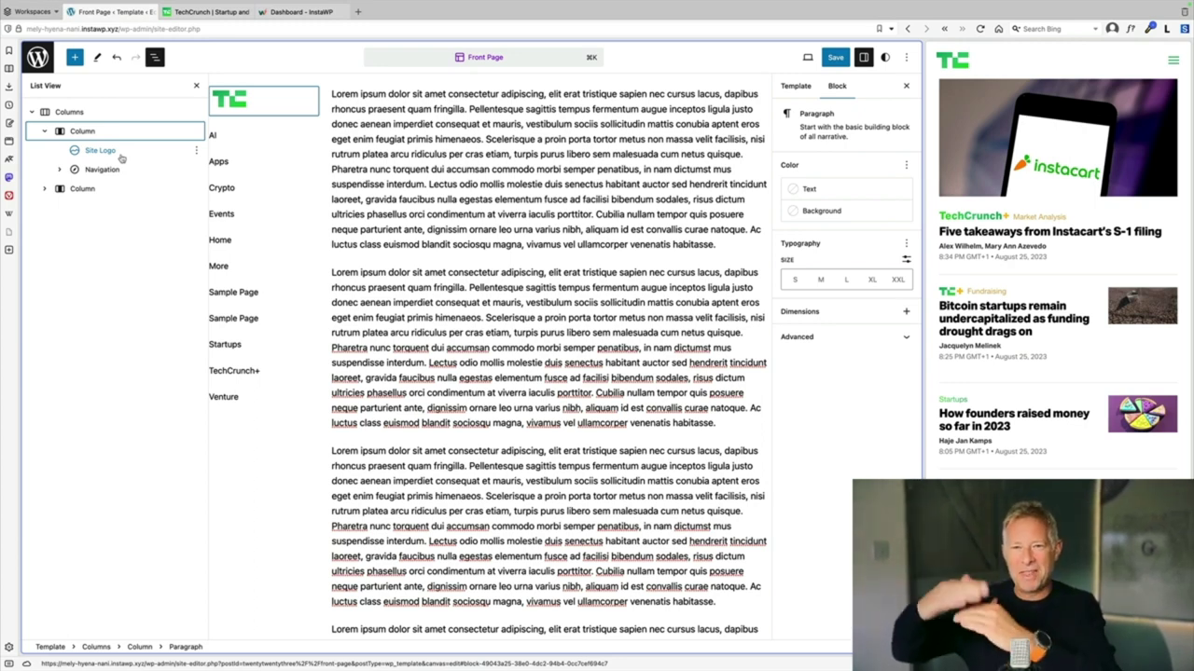
click(101, 132)
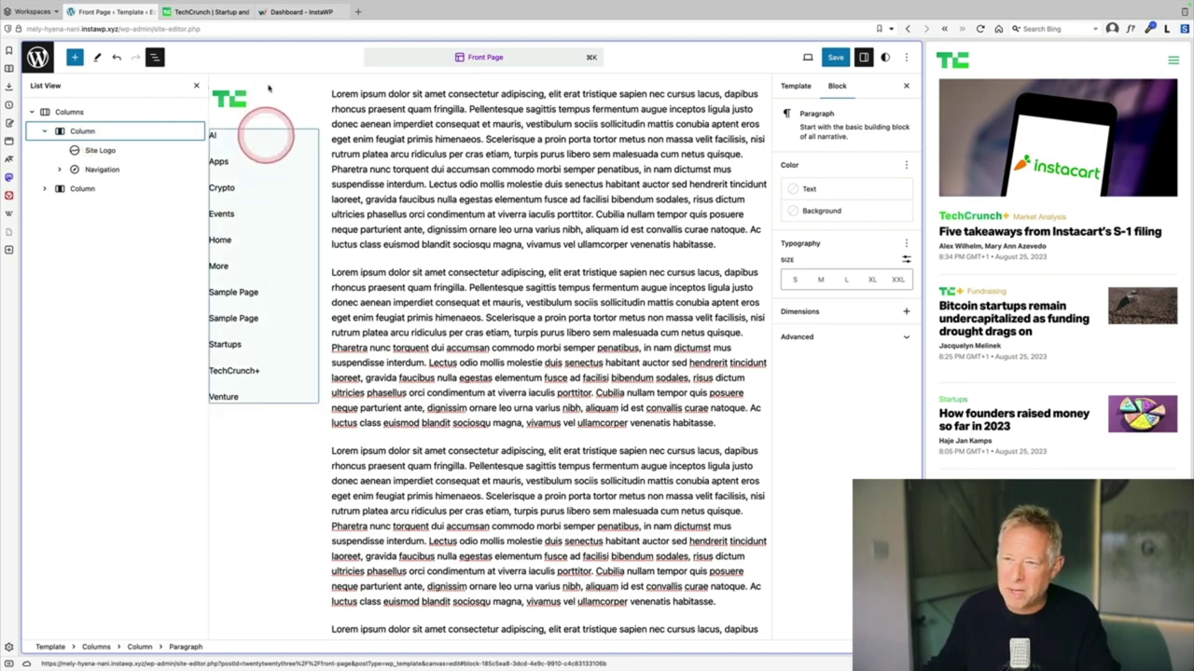
click(112, 151)
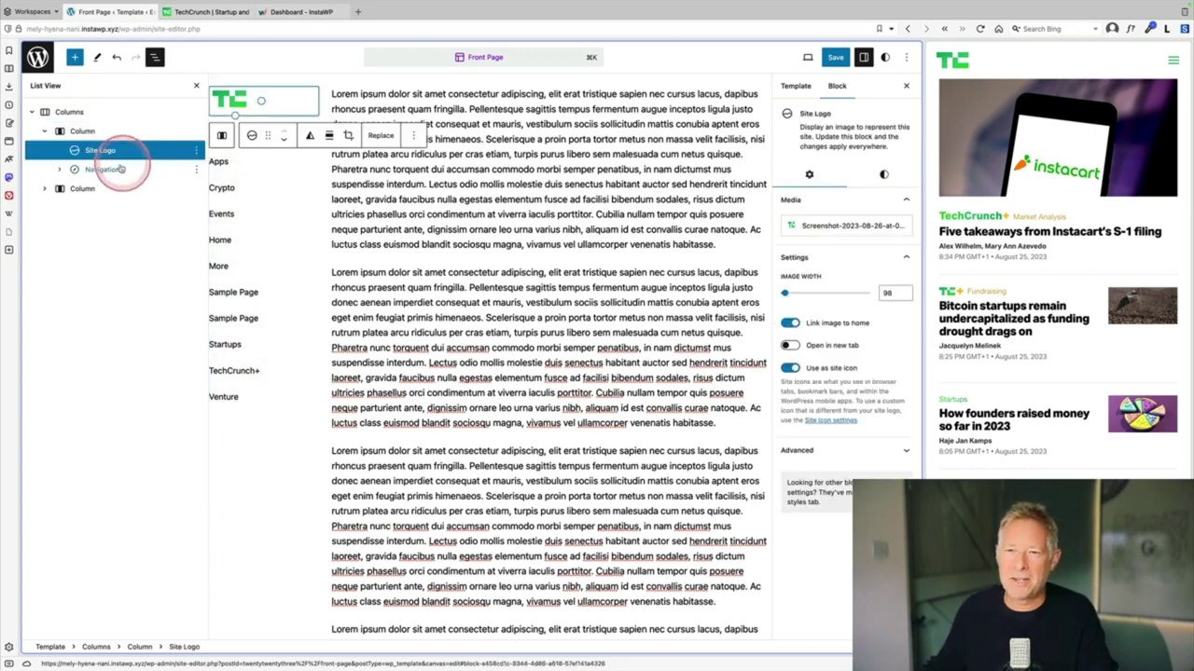
shift+click(119, 169)
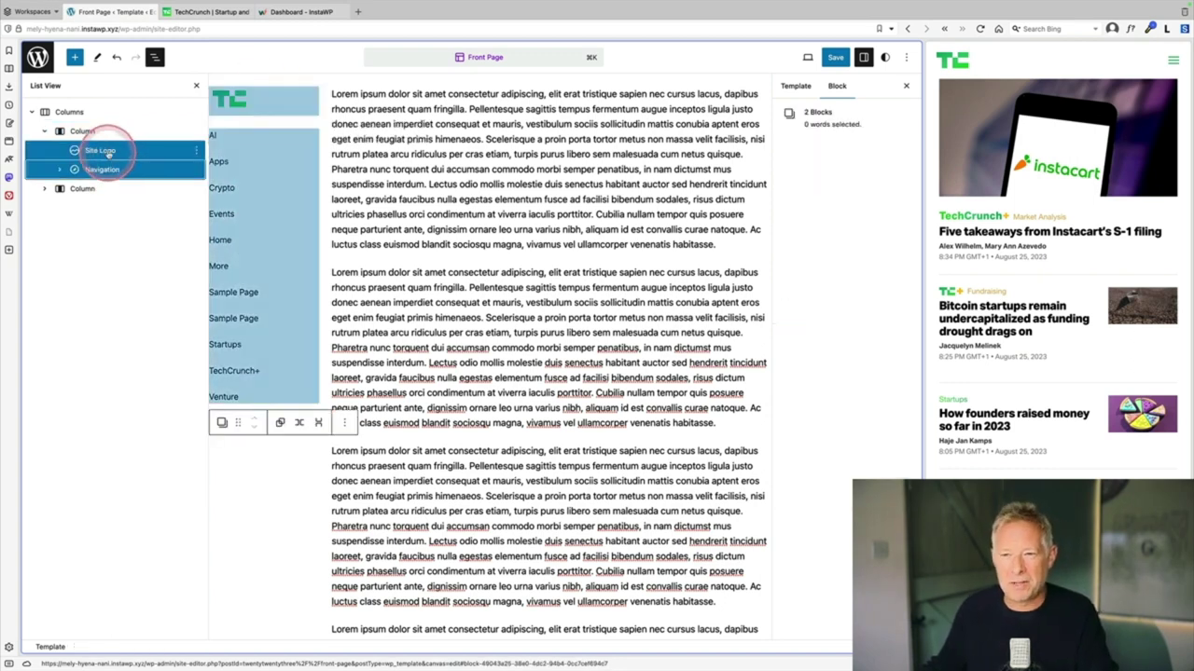
click(195, 151)
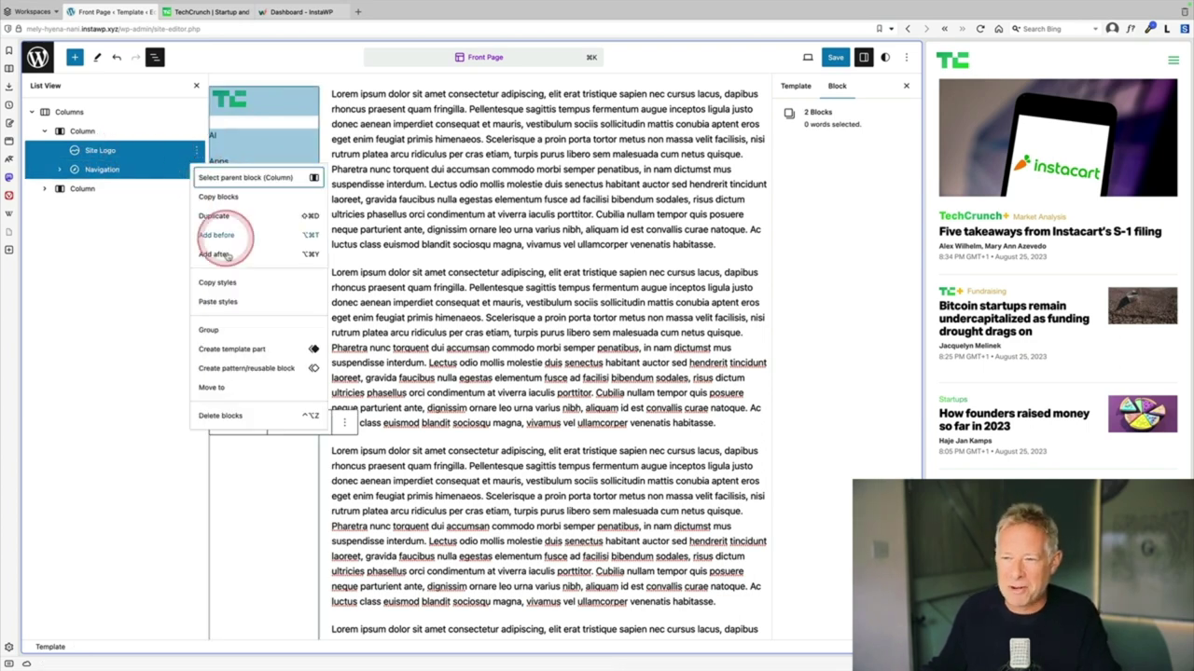
click(208, 300)
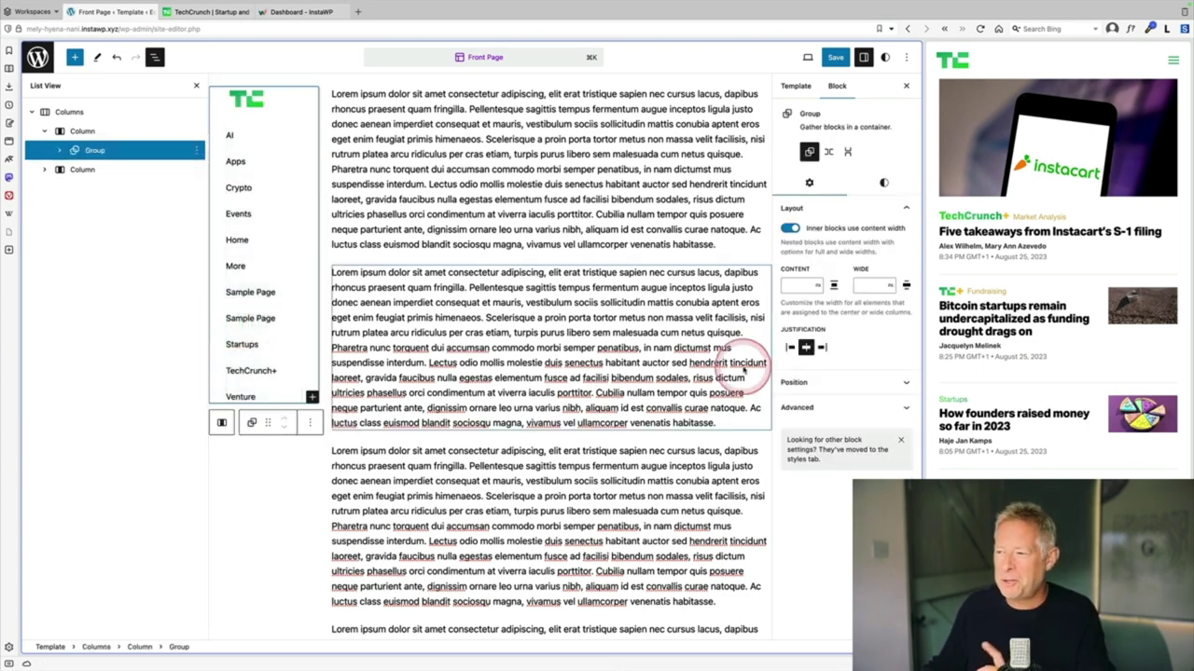
Step: Set the position of the logo and navigation group to Sticky and save the Front Page template
click(817, 386)
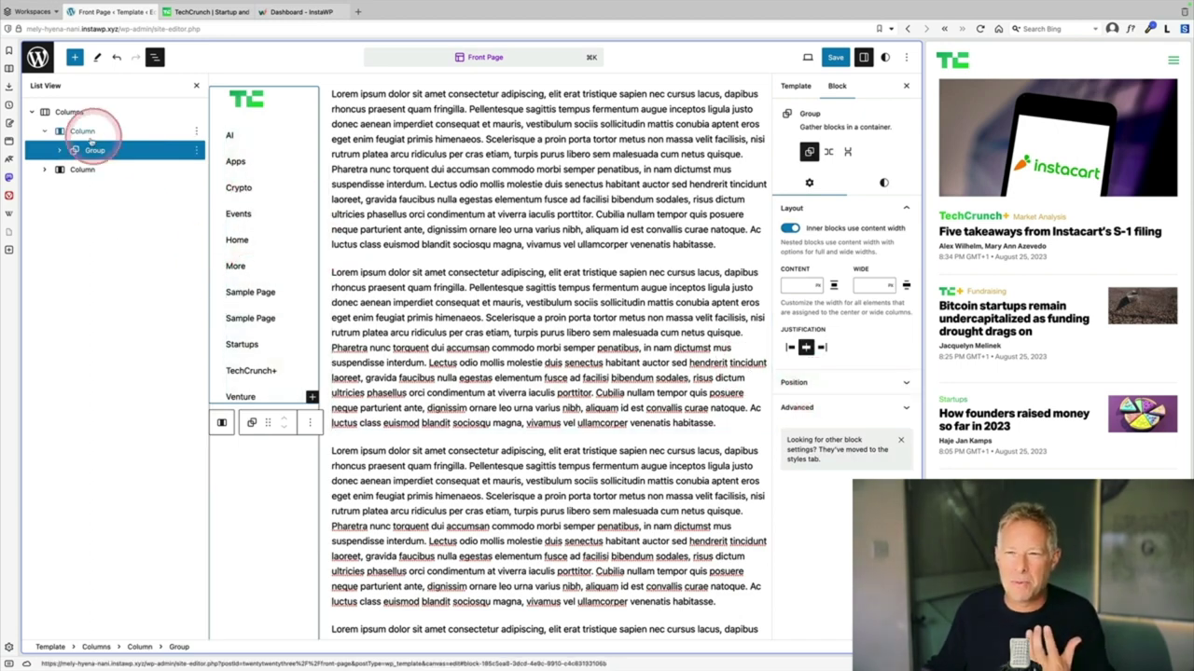
click(59, 150)
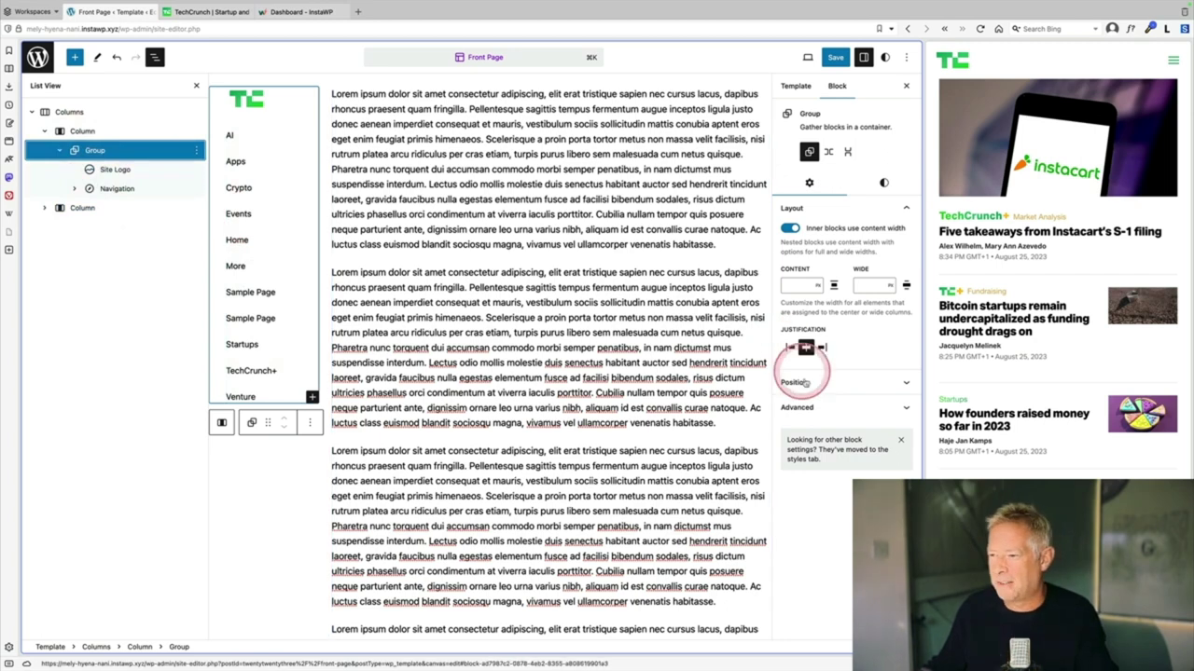
click(109, 153)
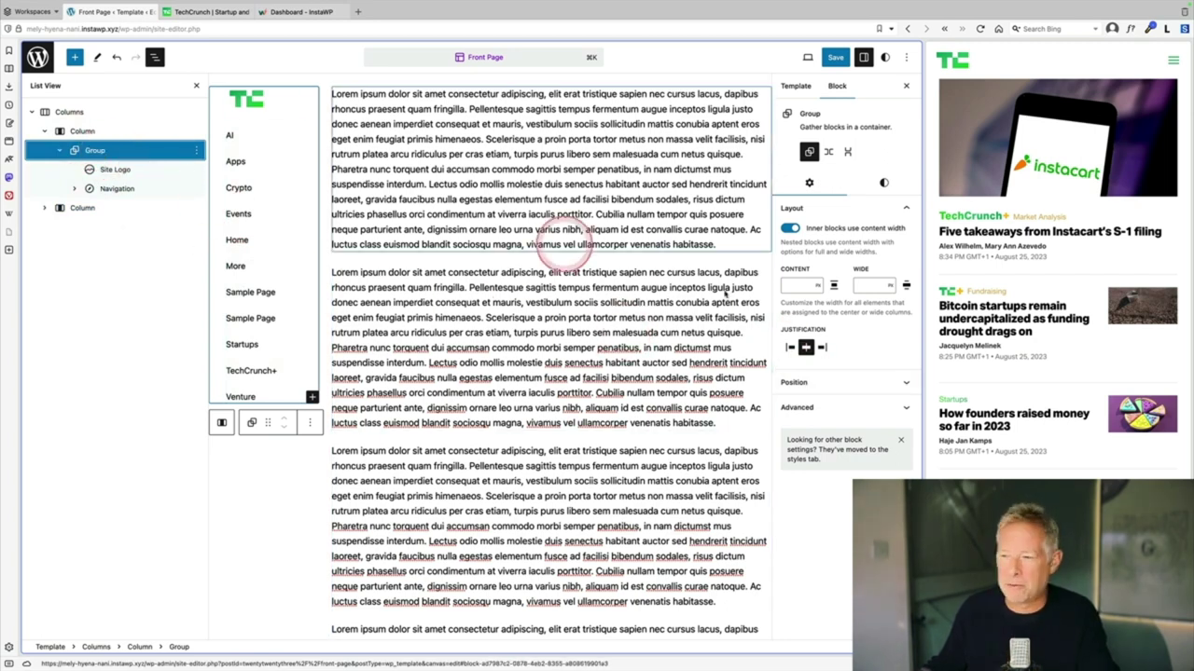
click(812, 383)
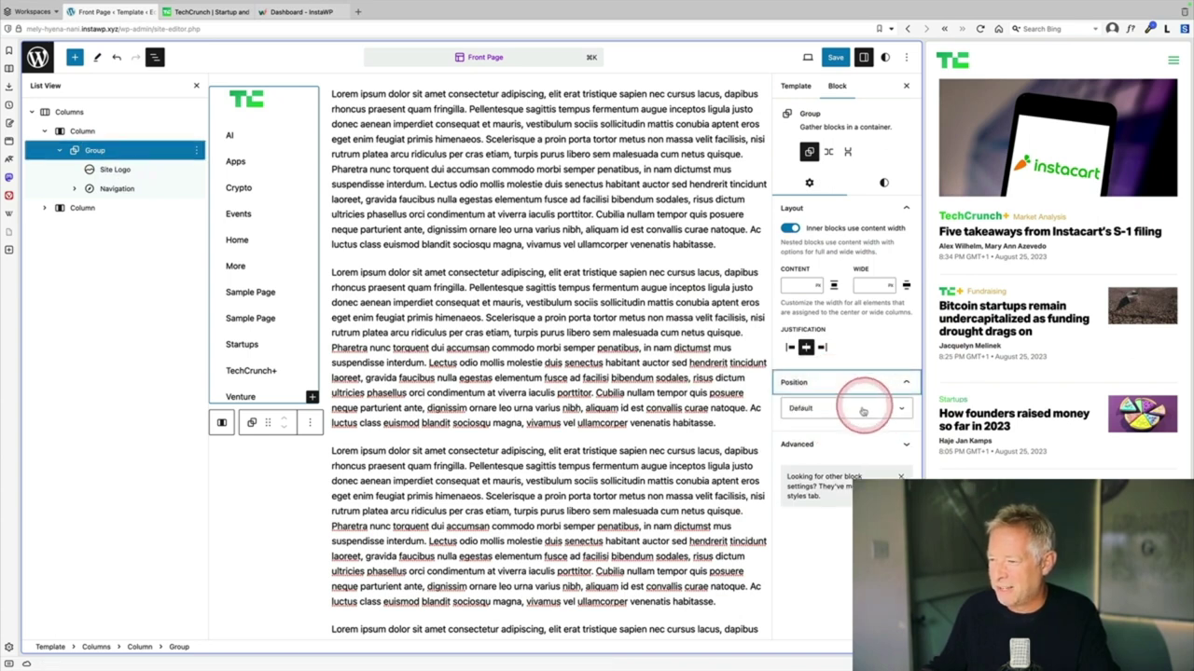
click(863, 408)
click(829, 467)
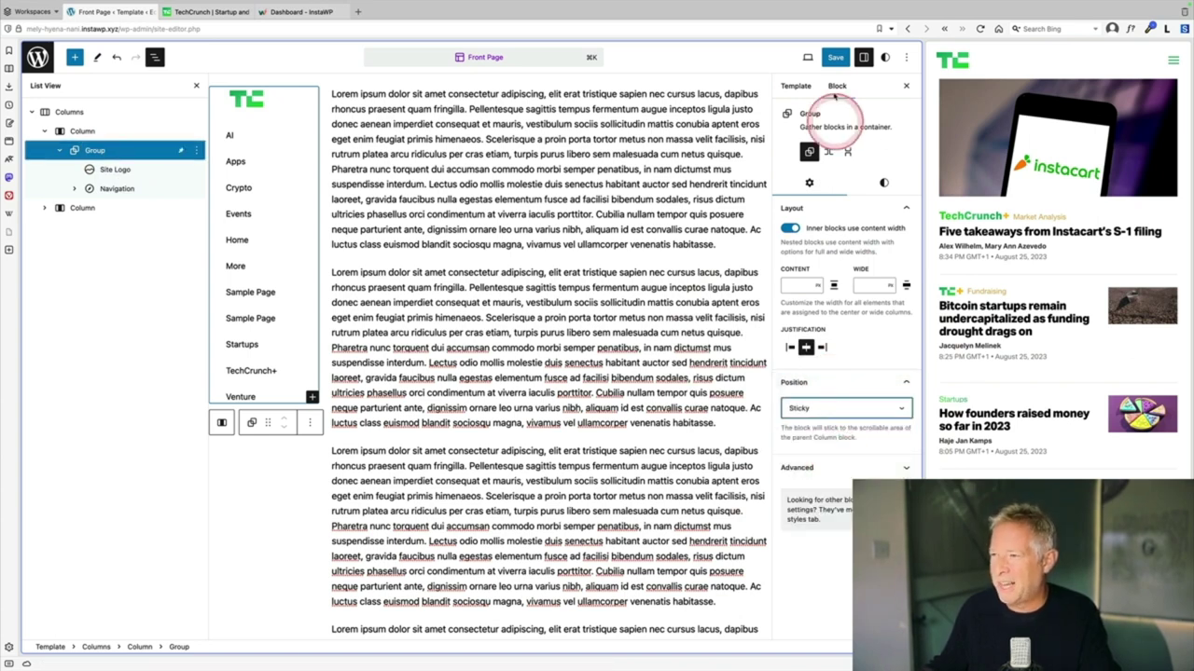
click(834, 57)
click(824, 58)
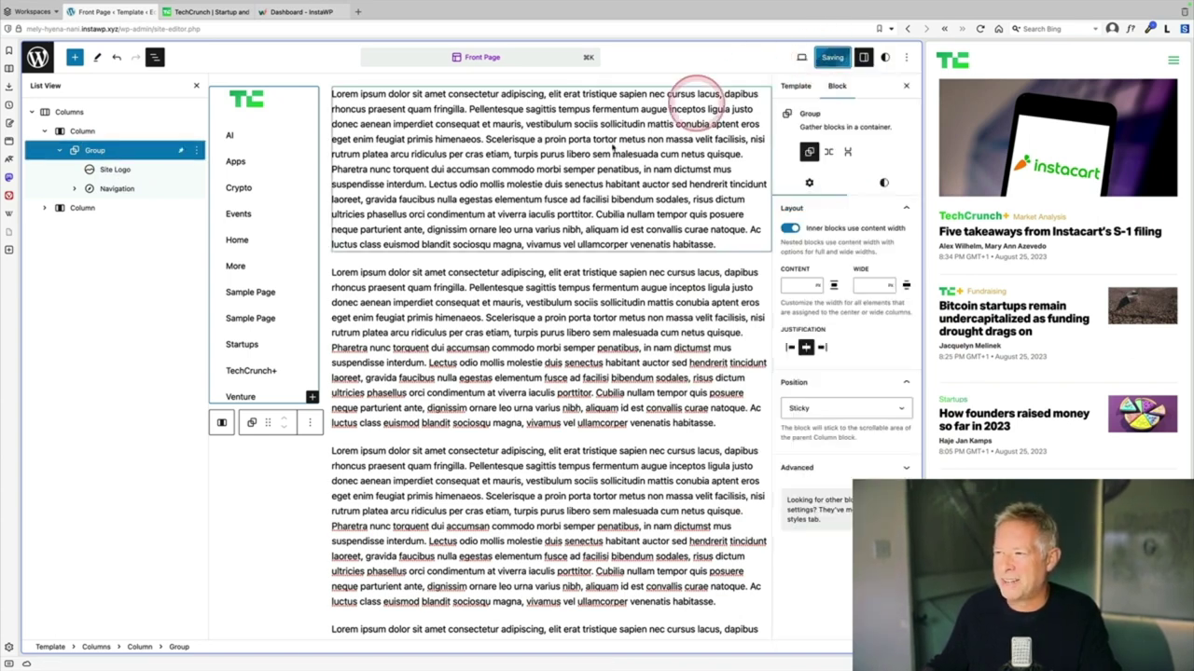
Step: Scroll through the template's filler text to check how the sticky logo and navigation group behaves
scroll(485, 285, down, 1)
scroll(485, 290, down, 5)
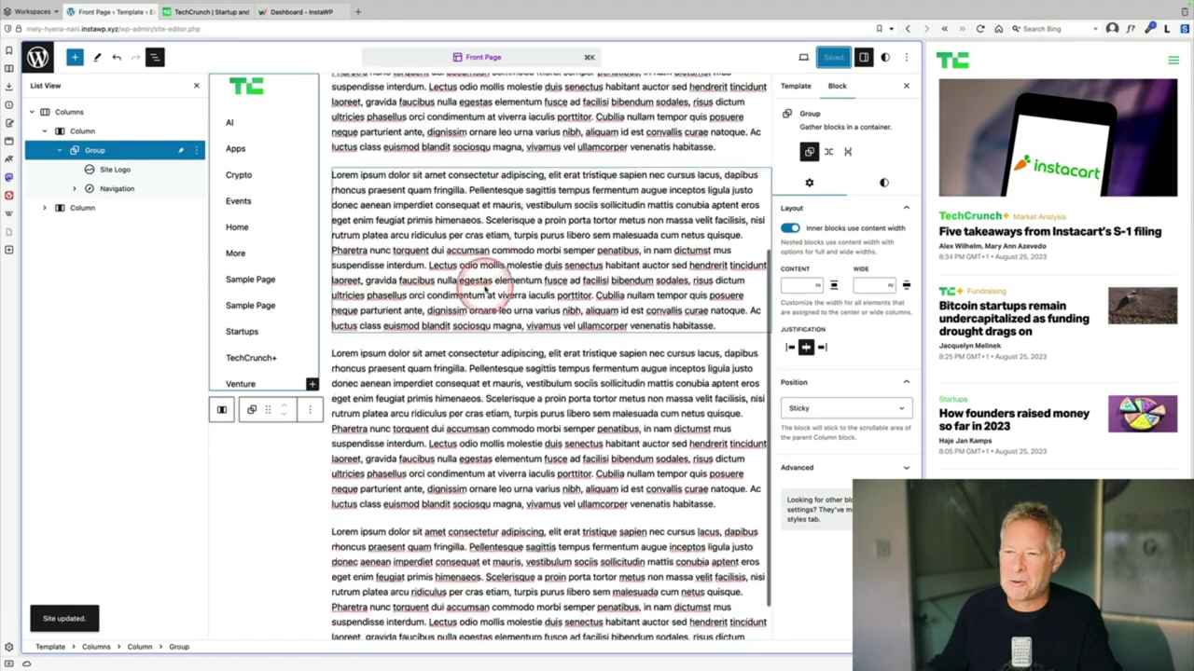
scroll(485, 290, down, 2)
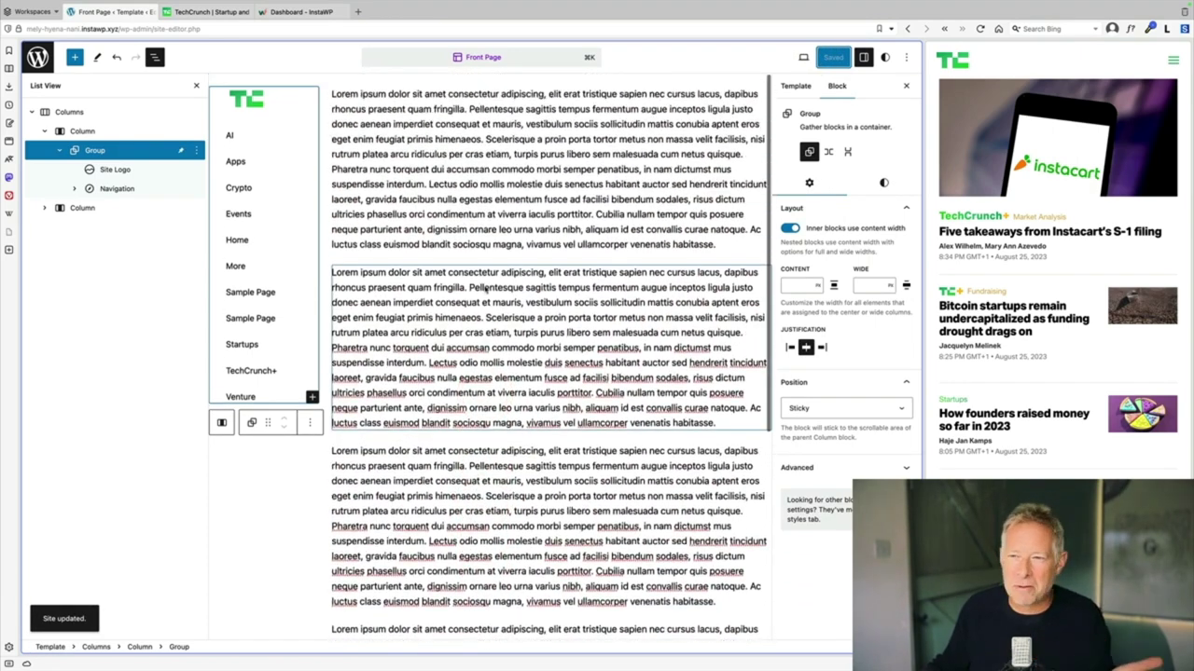
click(250, 198)
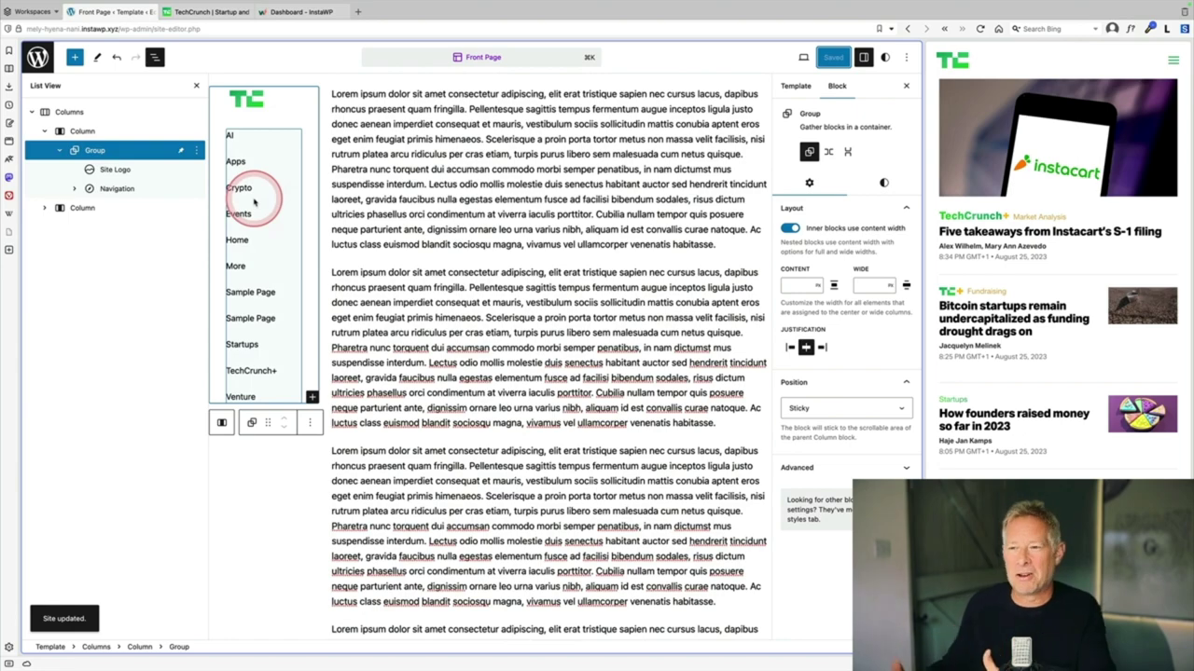
click(466, 327)
scroll(466, 328, down, 2)
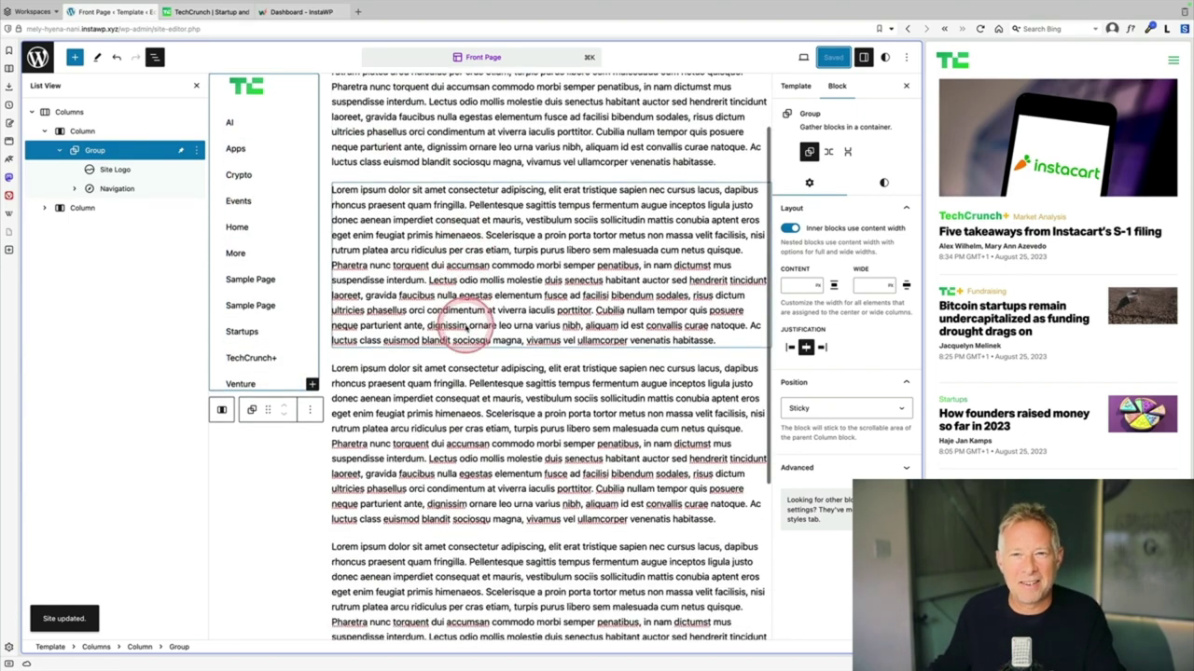
click(422, 251)
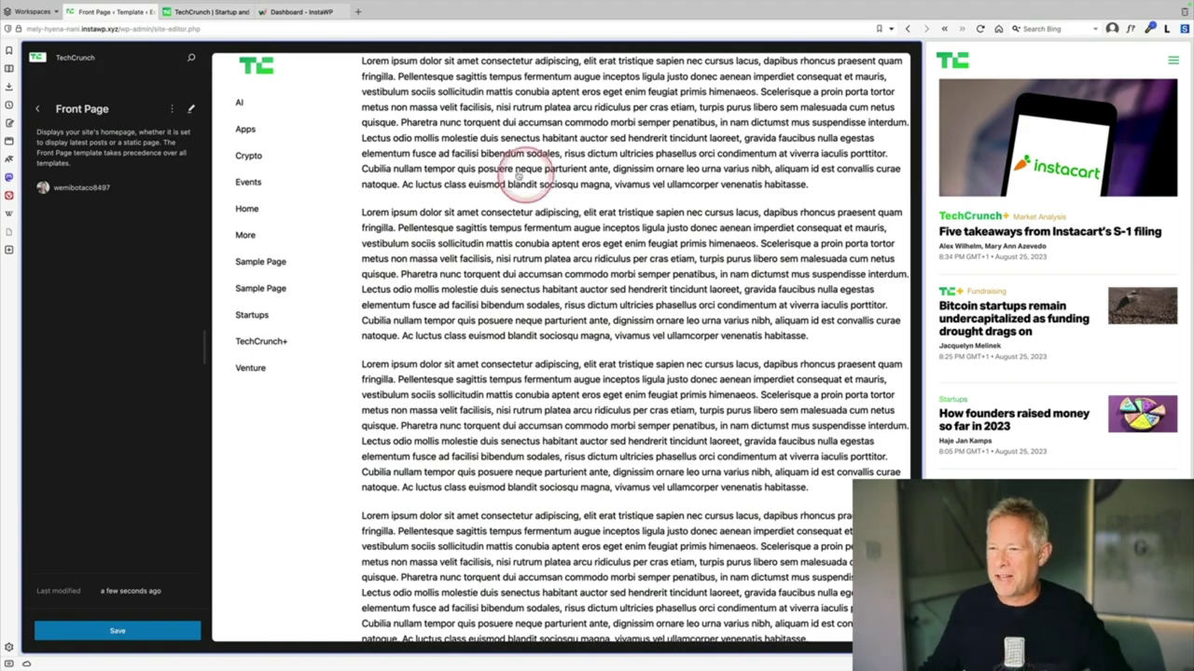
Step: Reopen the Front Page template for editing and resize the split view to compare it with TechCrunch's sidebar and post list
click(346, 186)
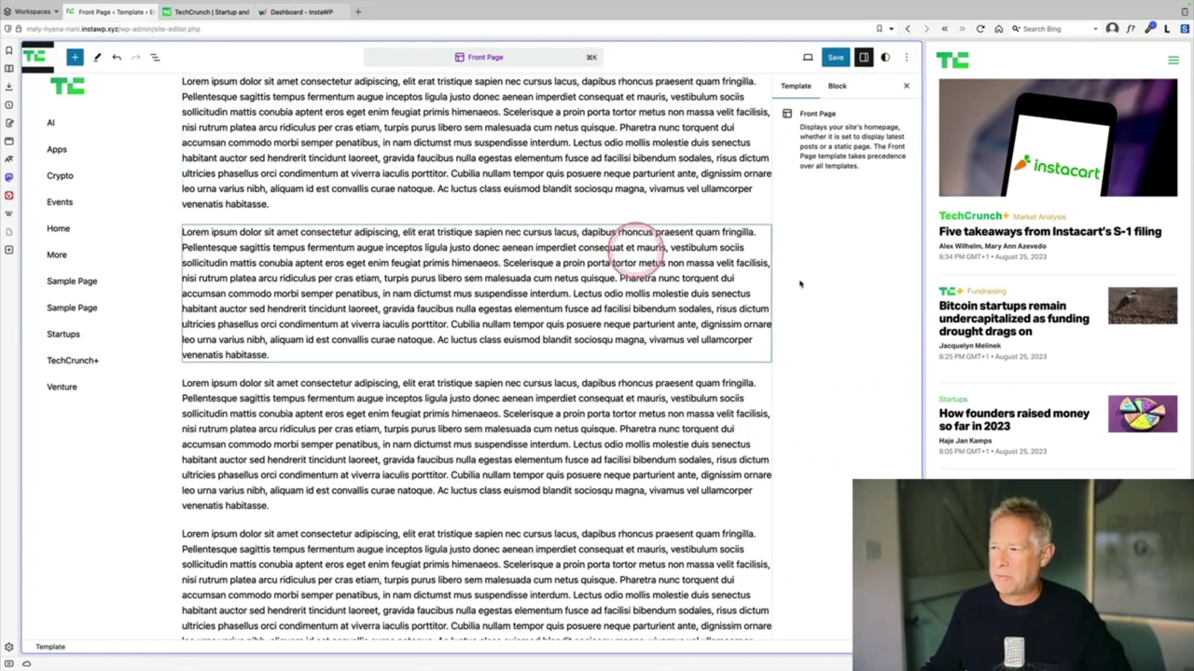
drag(921, 293, 527, 291)
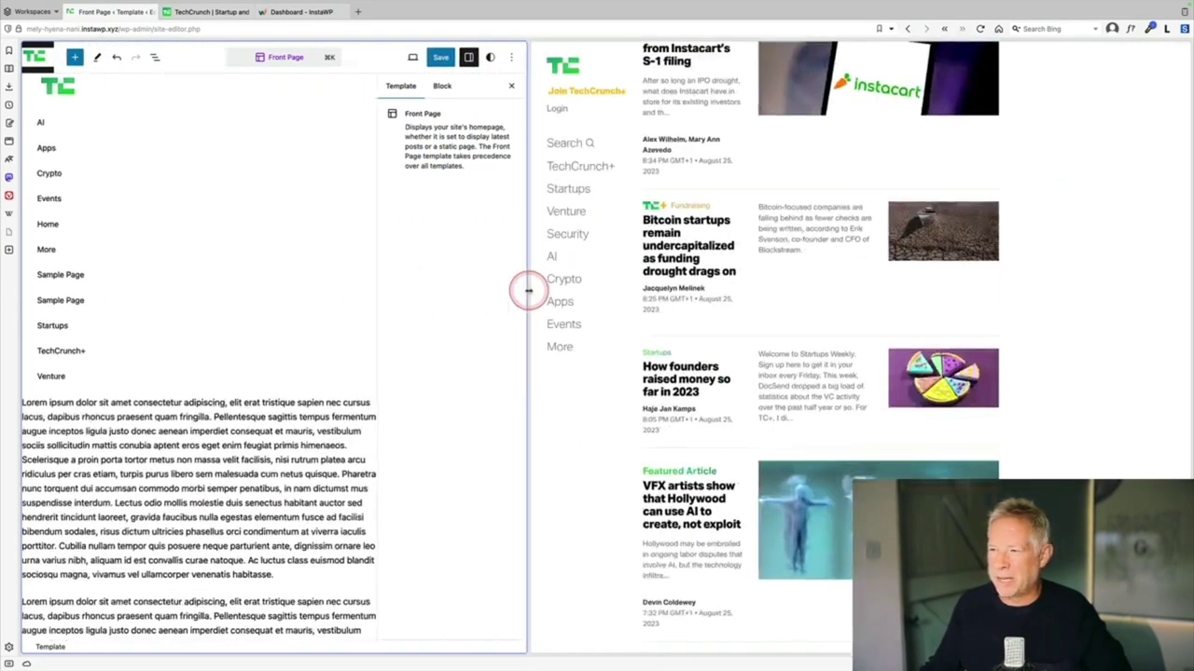
scroll(784, 308, up, 3)
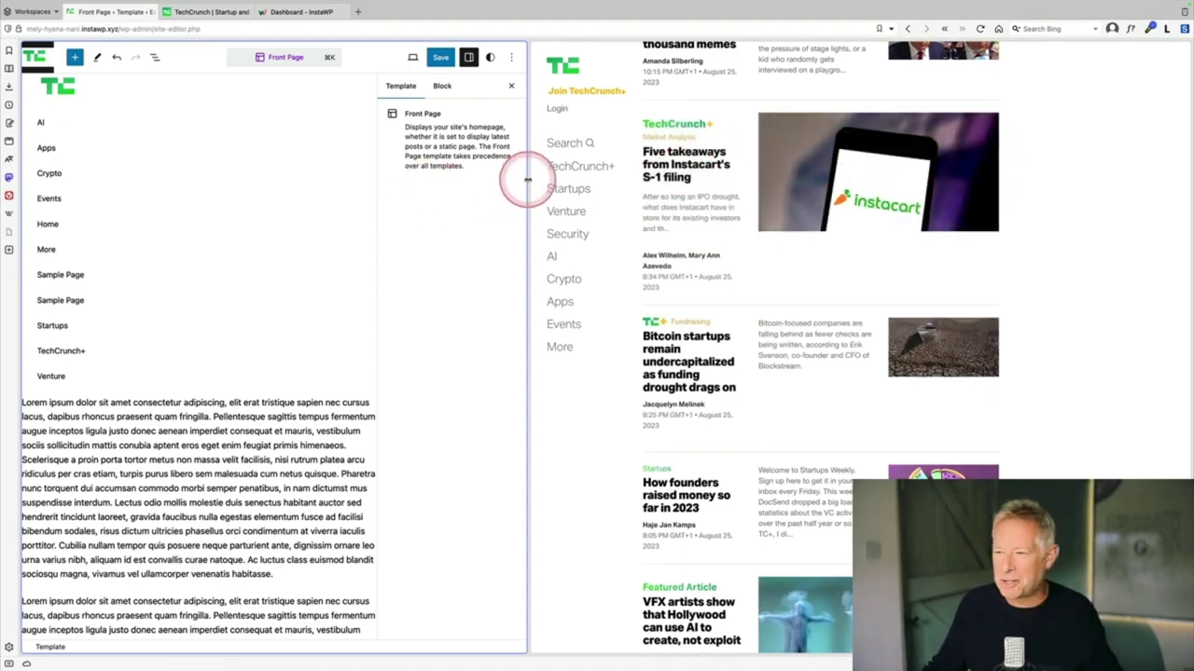
drag(528, 179, 884, 213)
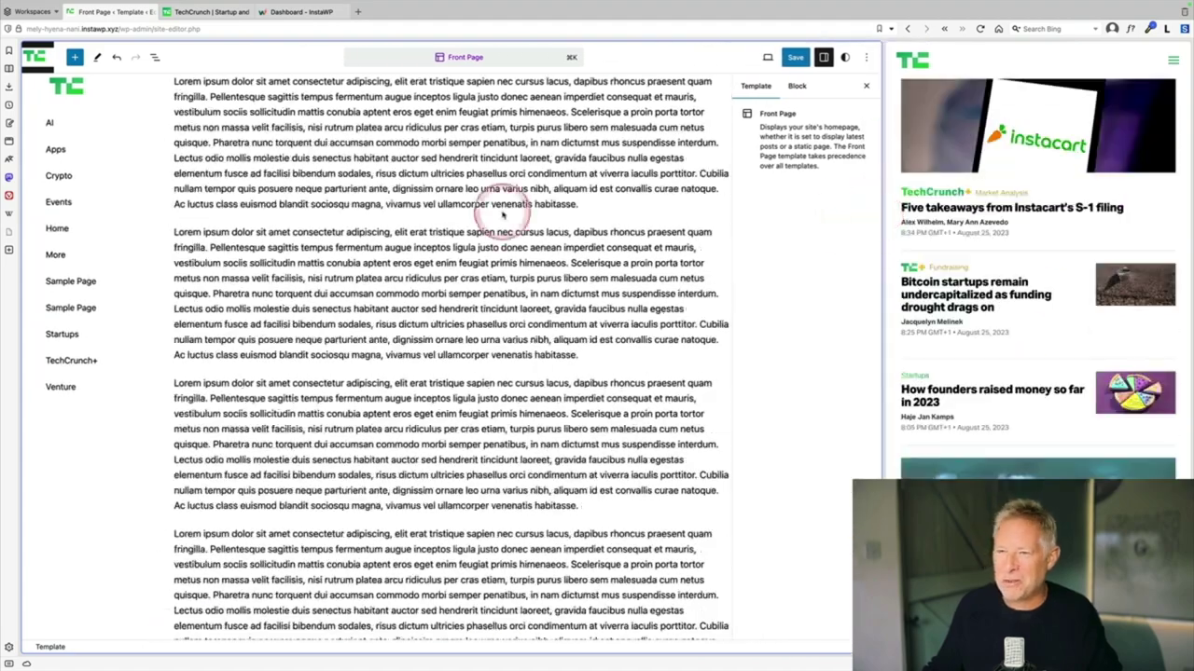
mouse_move(503, 214)
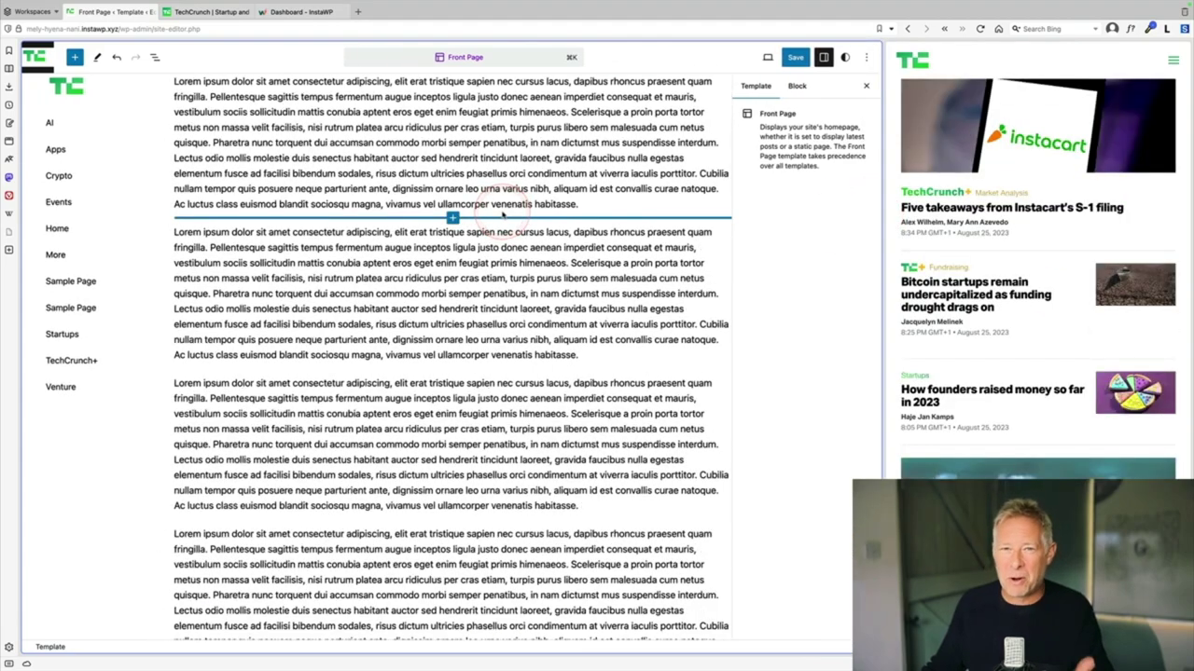
Step: Delete all seven filler paragraphs from the wide second column
click(155, 56)
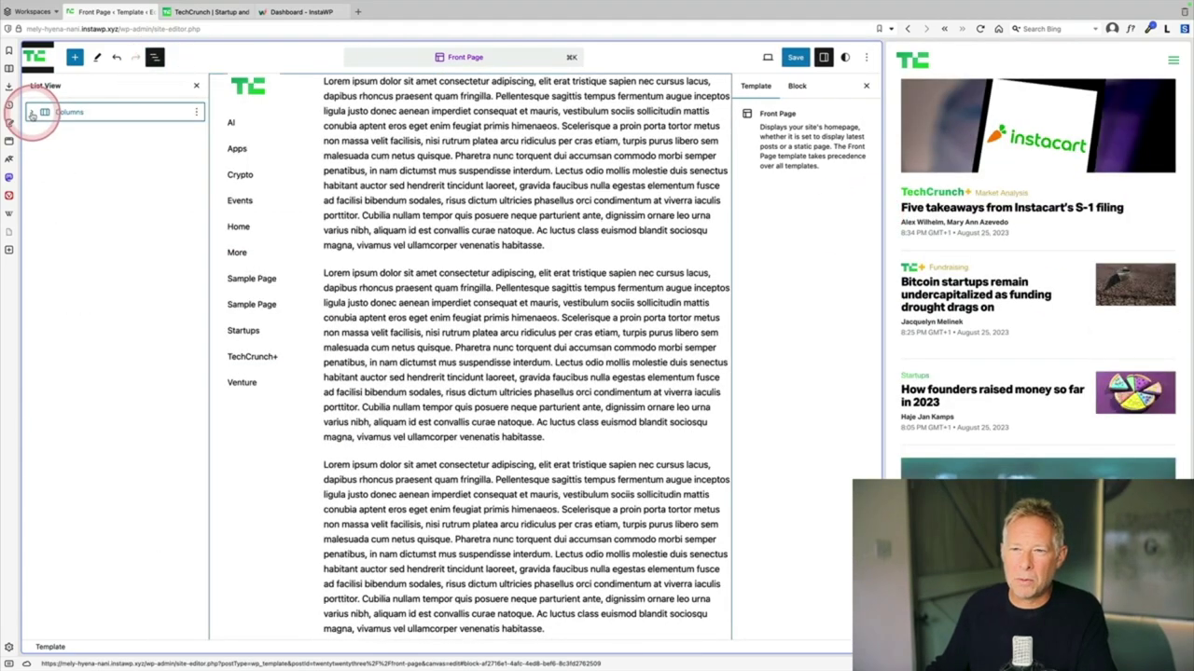
click(44, 151)
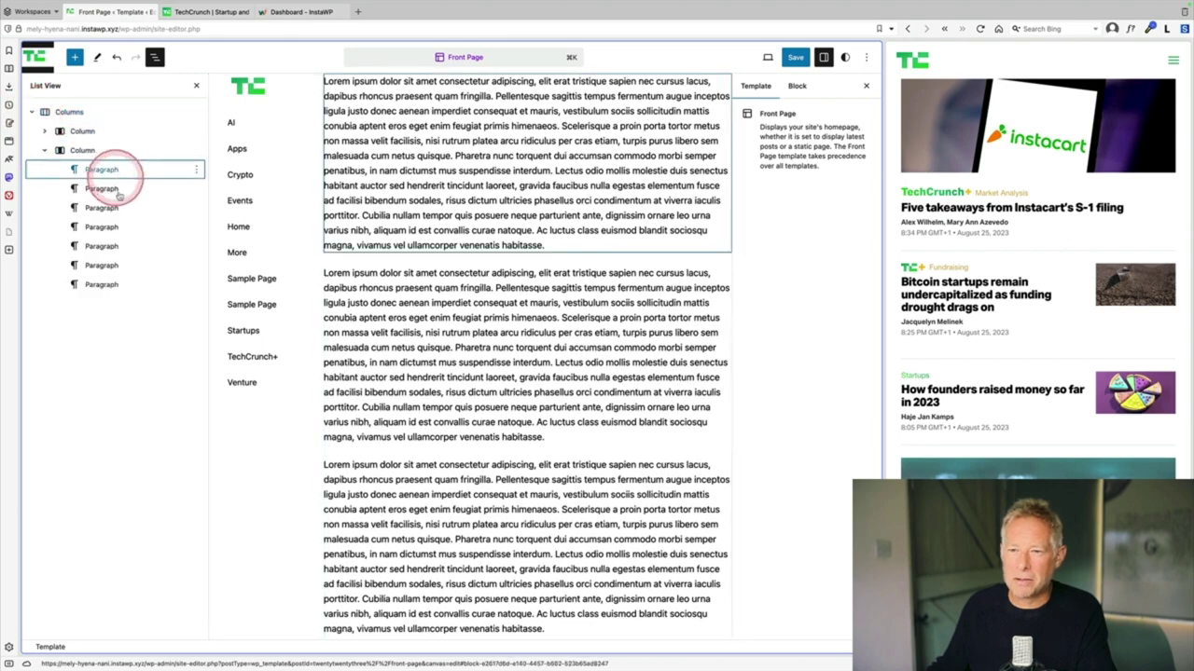
click(118, 170)
shift+click(107, 285)
click(196, 170)
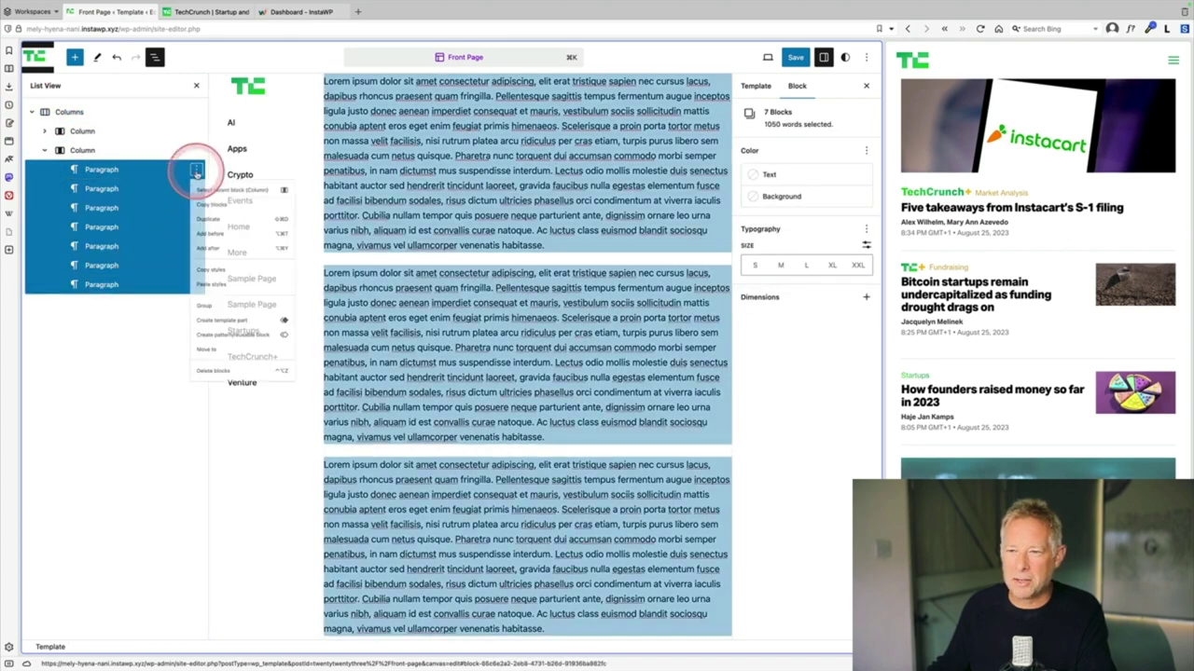
click(216, 433)
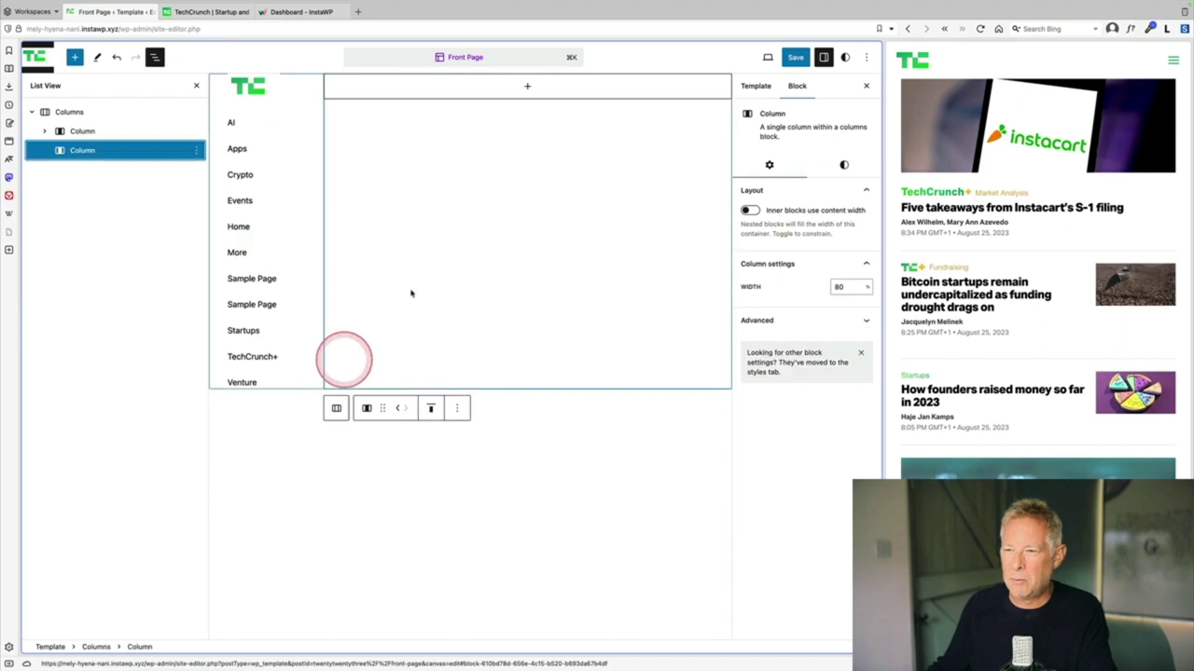
Step: Insert a Query Loop block into the empty wide second column
click(464, 88)
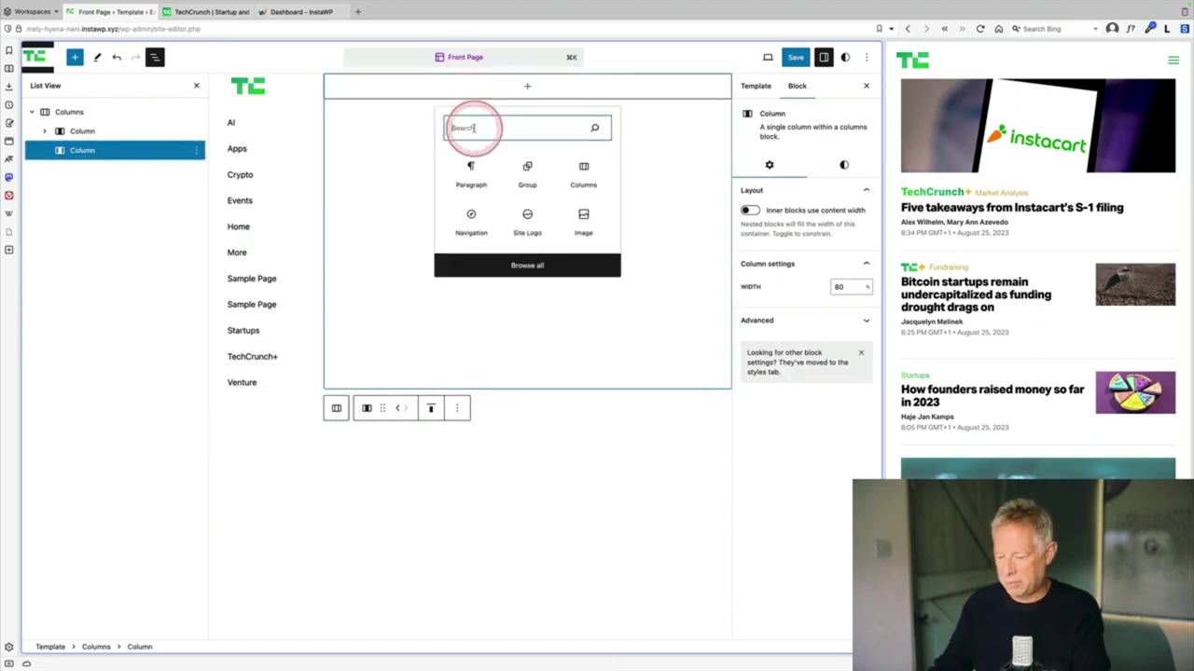
text(query)
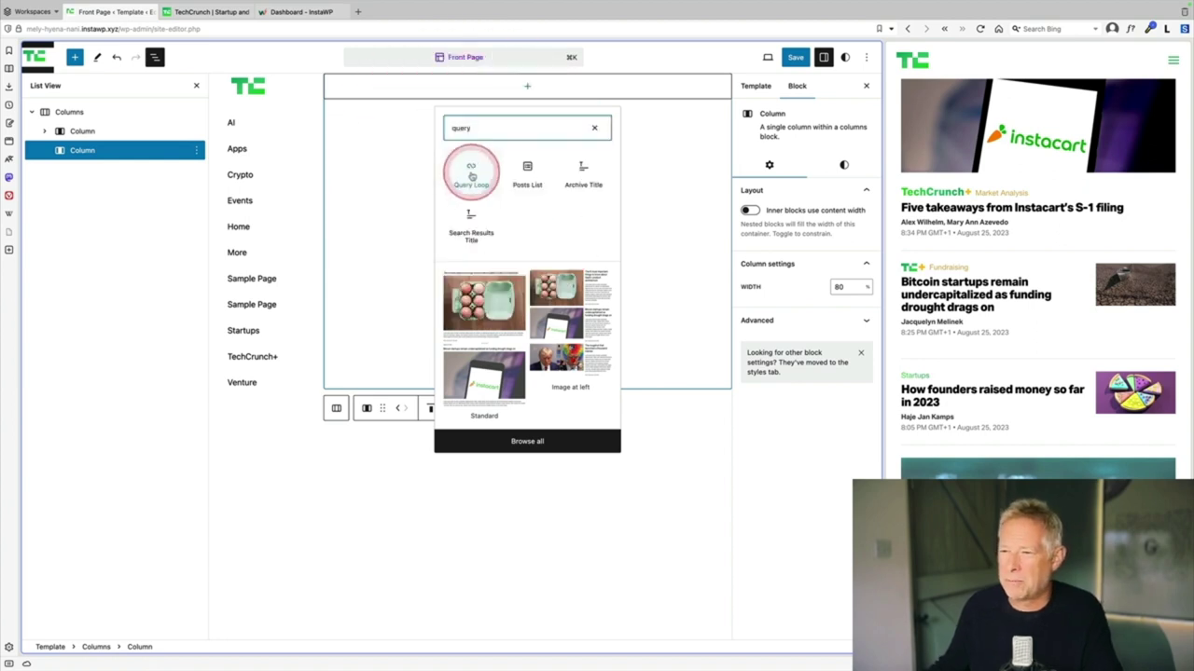
click(471, 173)
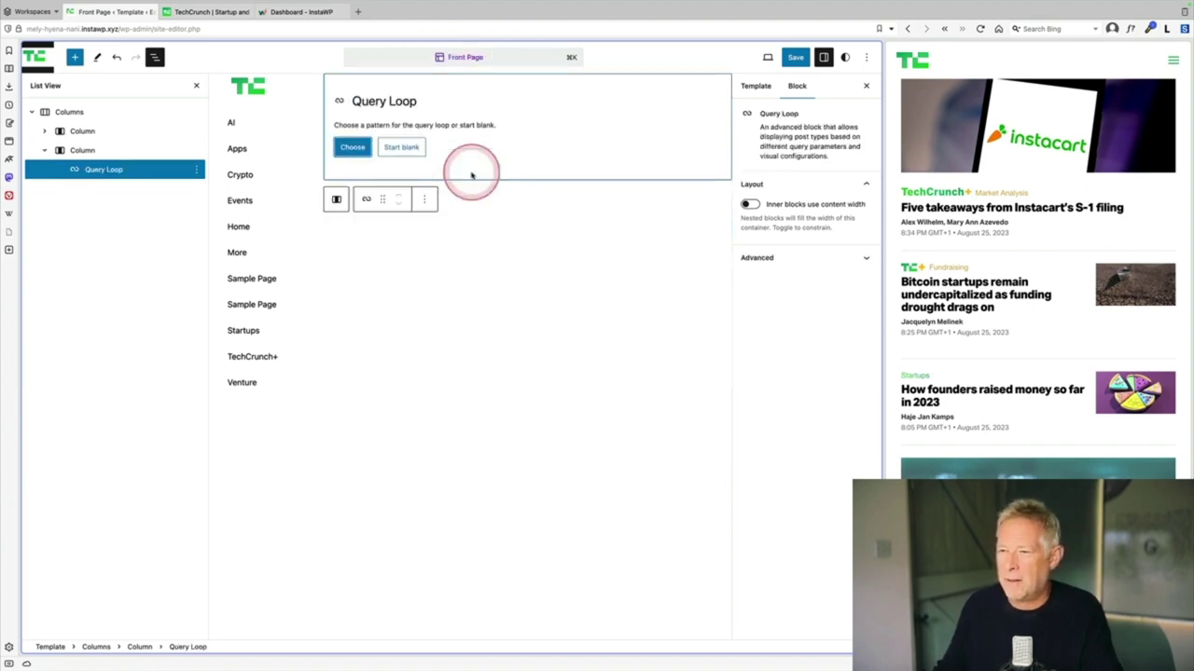
Step: Apply the "Small image and title" pattern to the new Query Loop
click(353, 147)
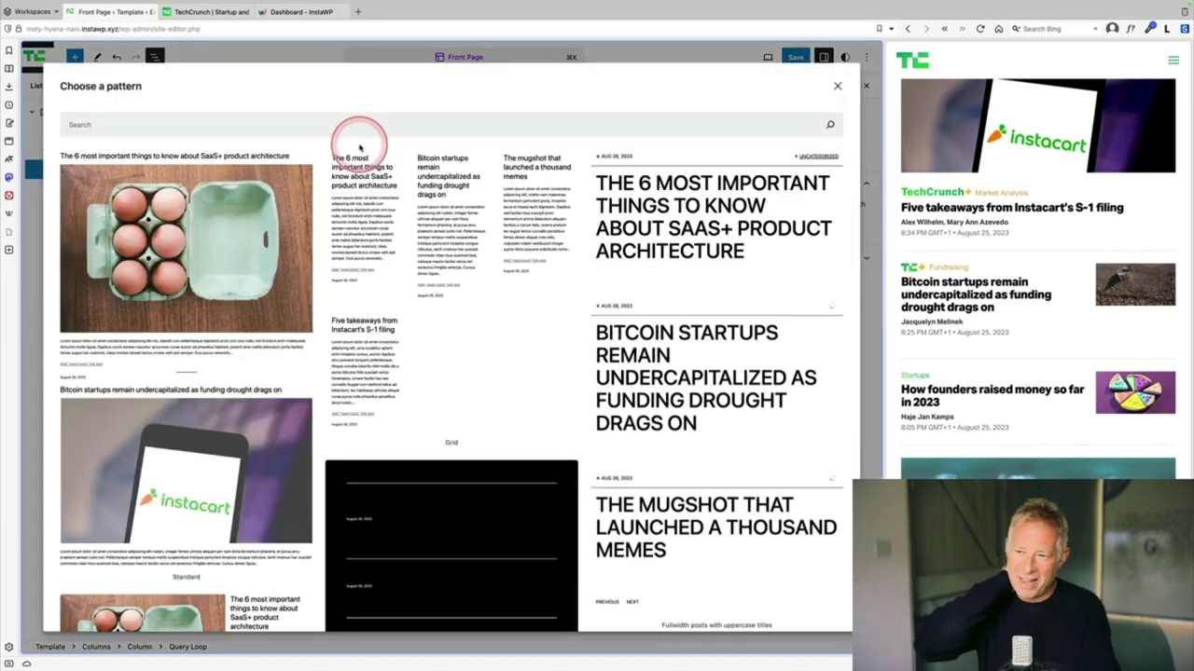
scroll(493, 288, down, 5)
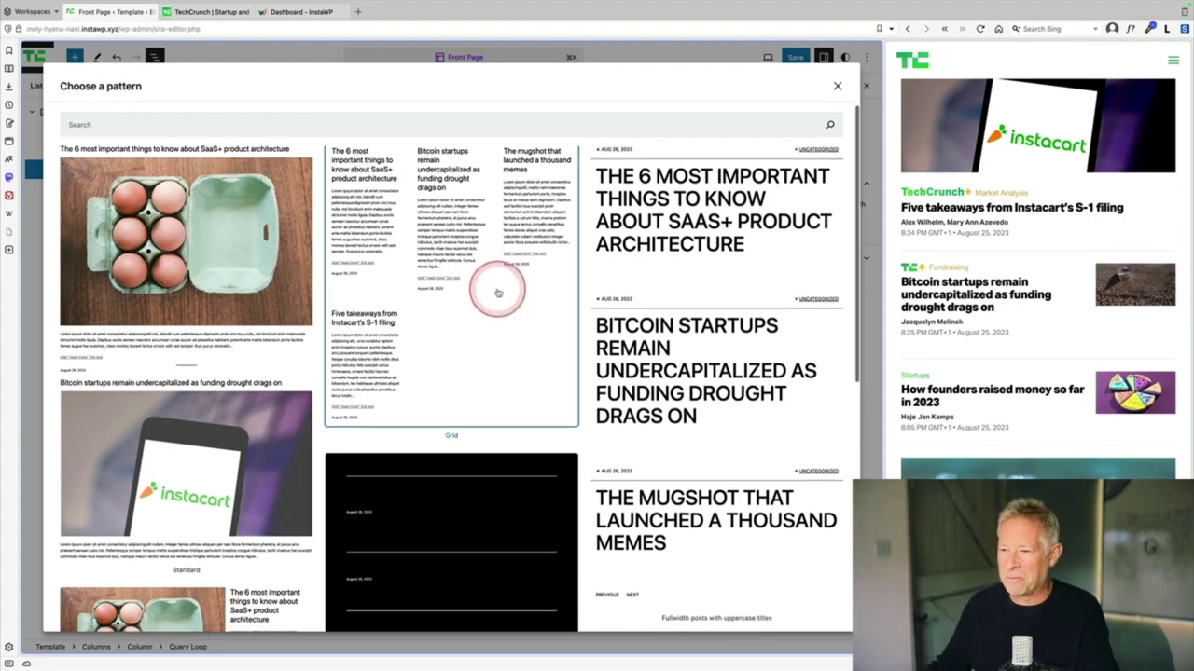
scroll(439, 424, down, 3)
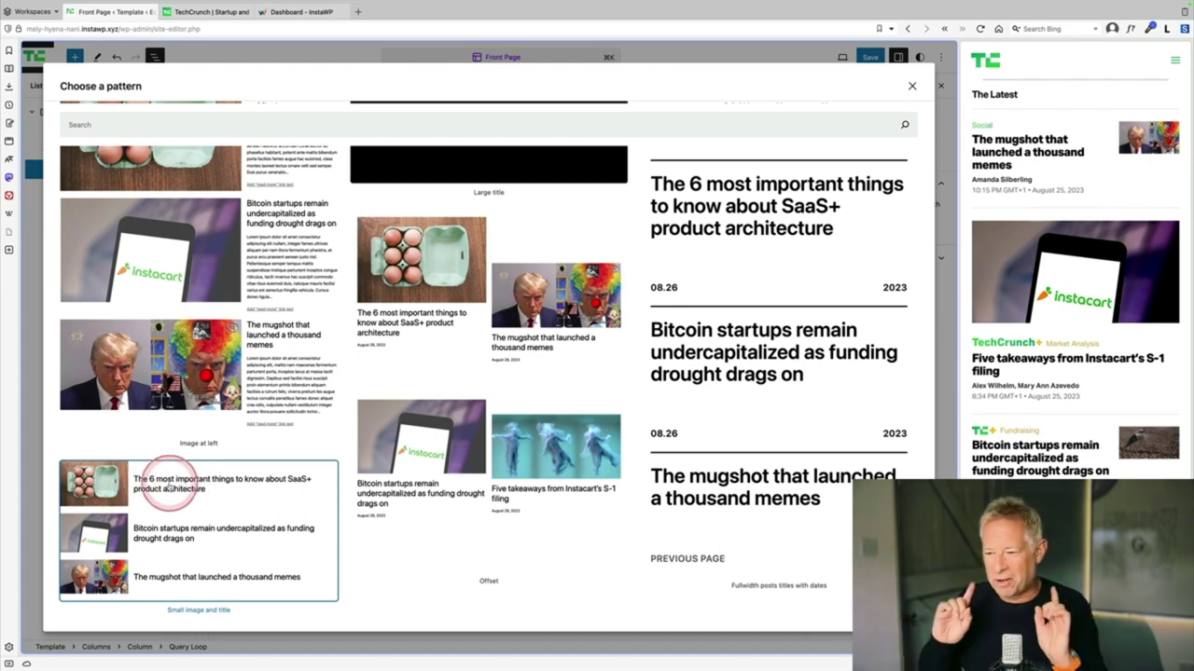
click(169, 486)
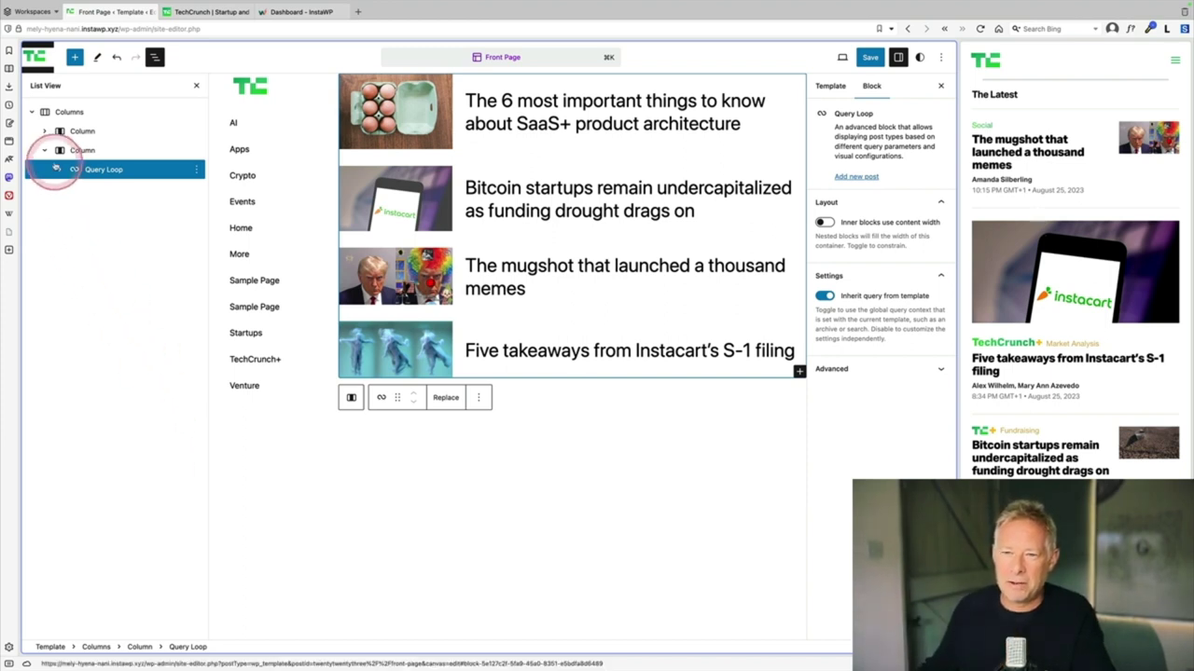
Step: Reorder the columns inside the Query Loop's Post Template so the featured image column comes after the title column
click(59, 169)
click(75, 189)
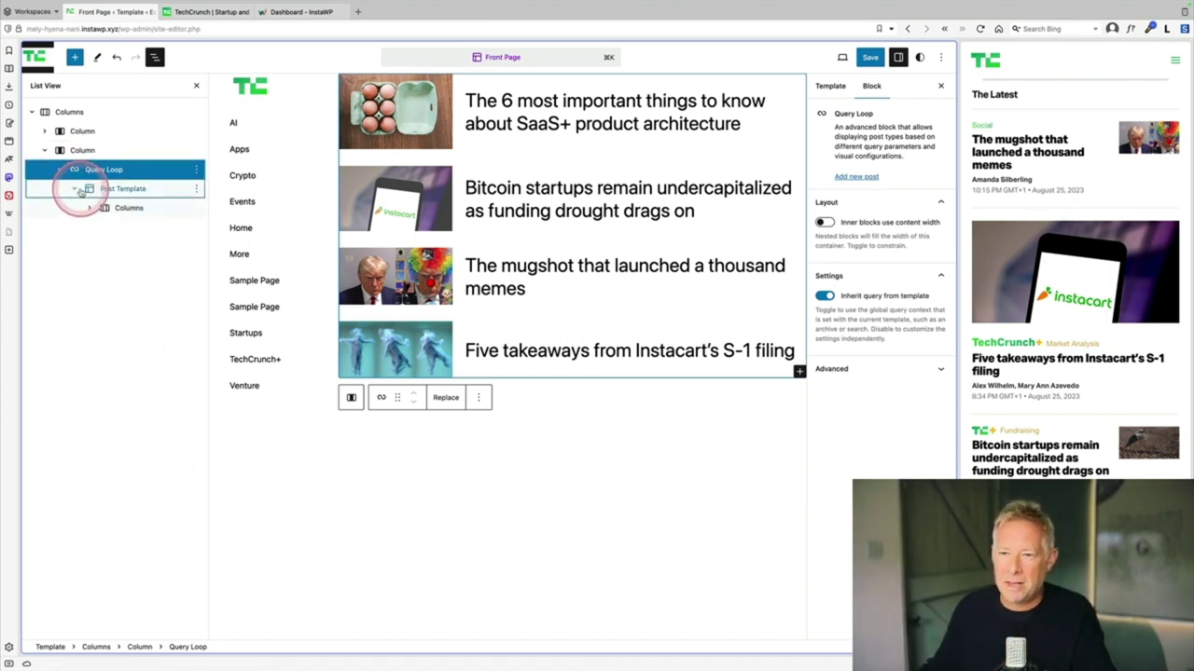
click(89, 208)
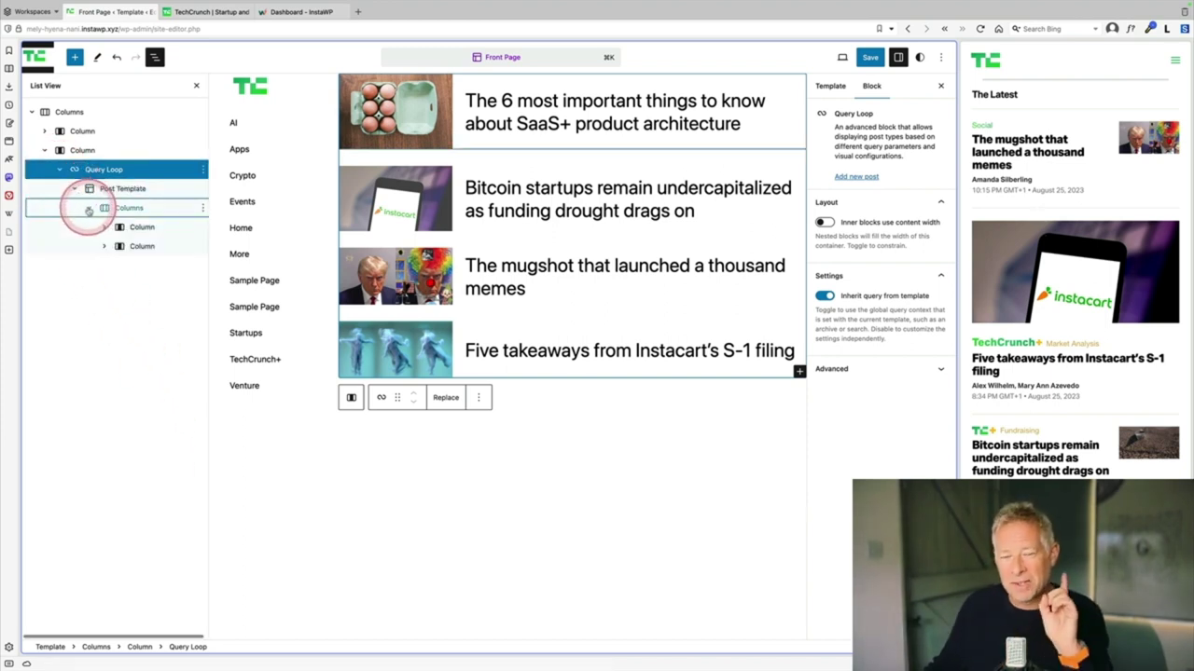
click(103, 227)
click(103, 265)
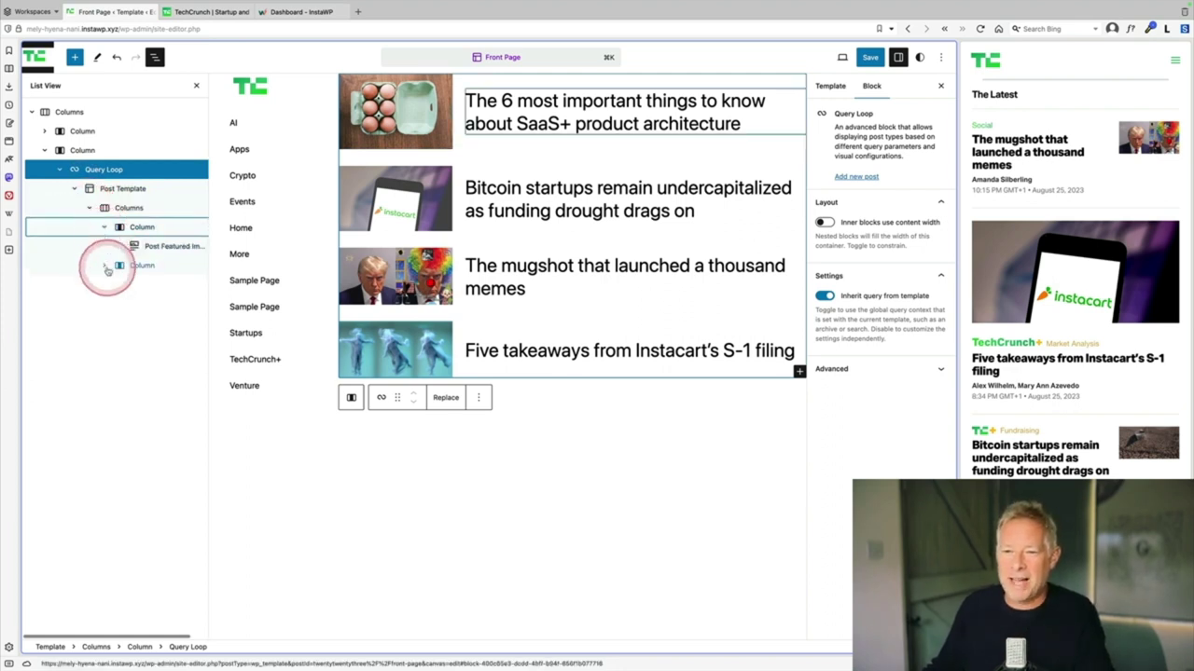
click(112, 324)
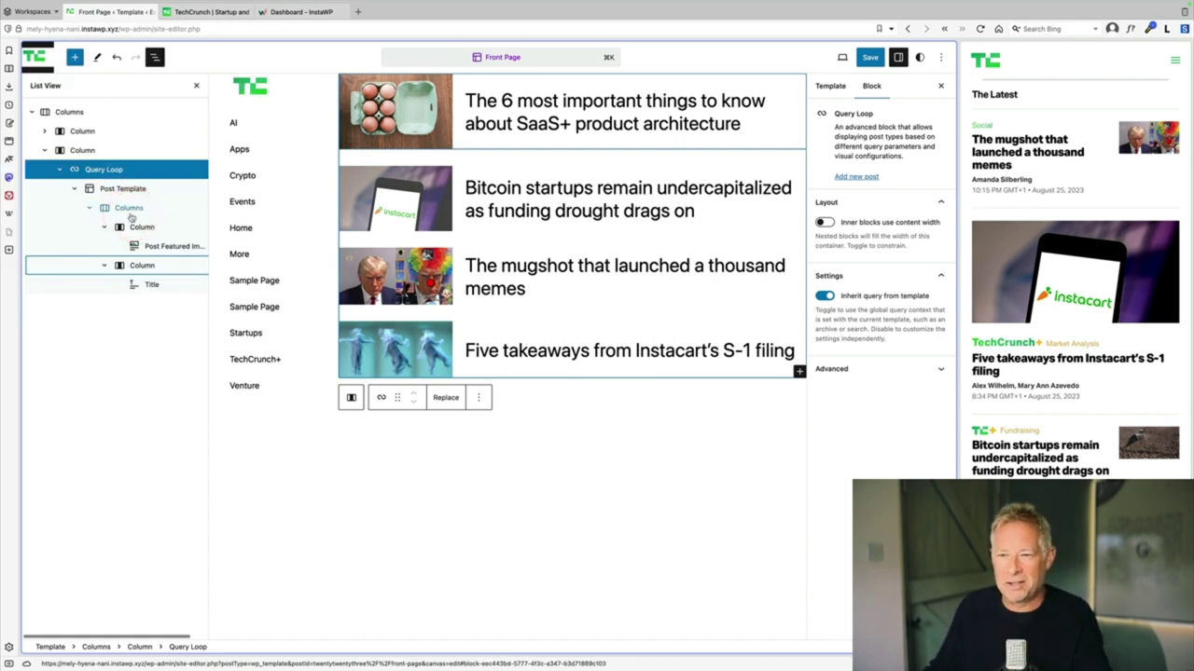
click(136, 246)
mouse_move(136, 245)
mouse_down()
mouse_move(166, 254)
mouse_move(152, 233)
mouse_up()
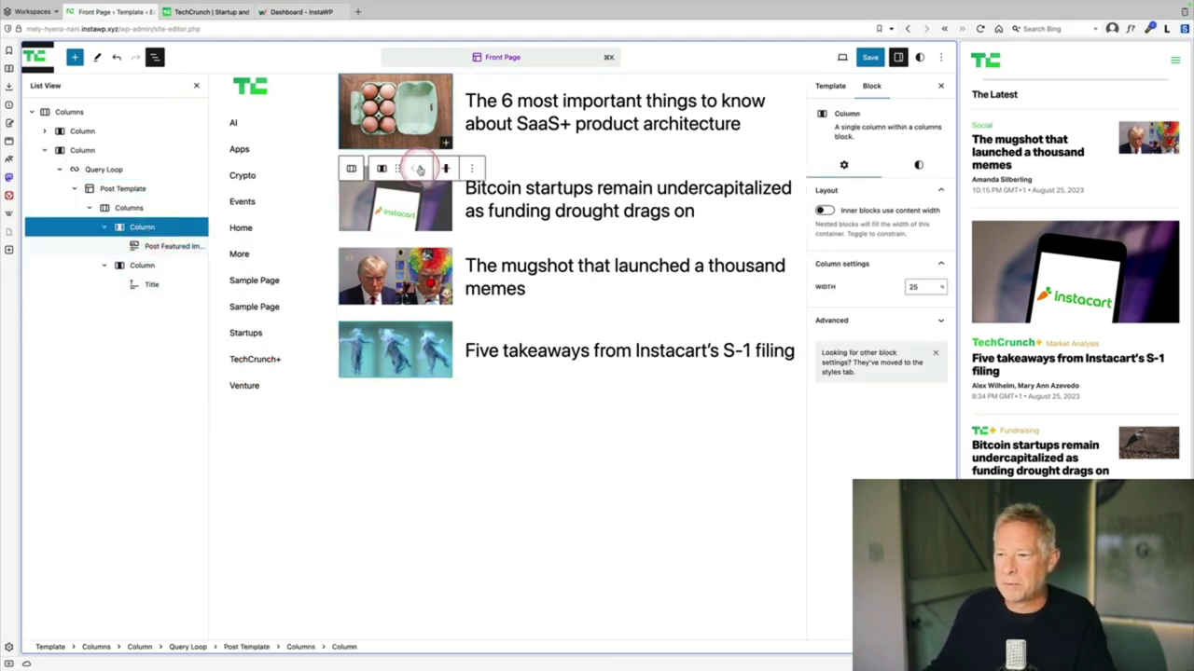
click(420, 169)
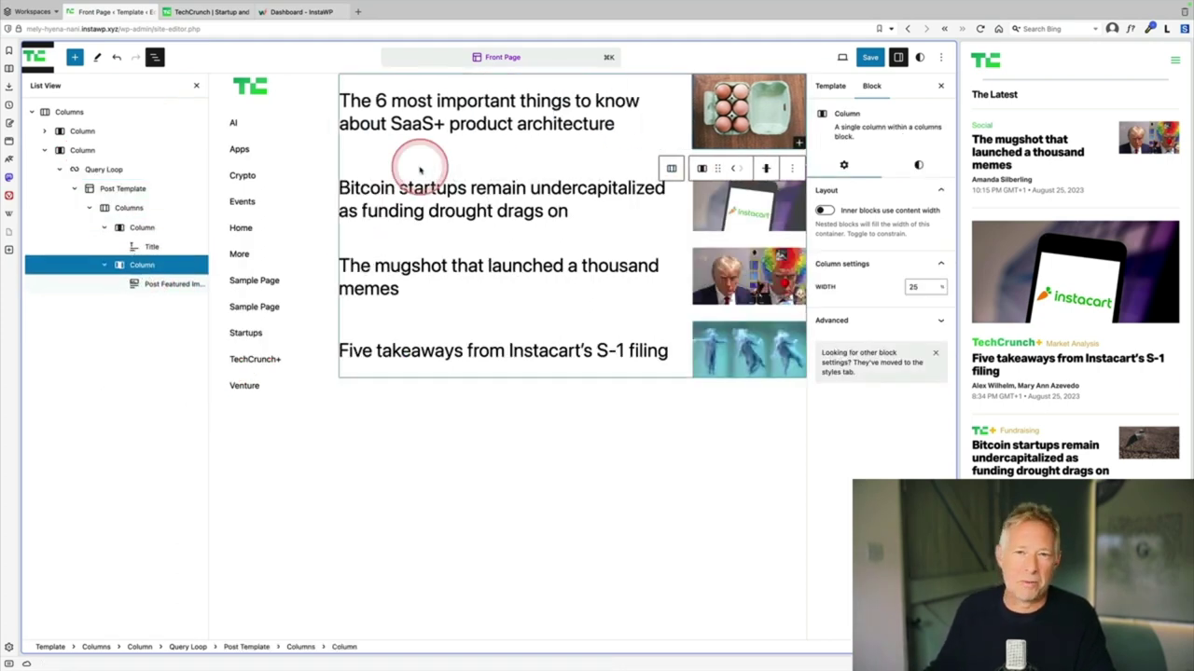
Step: Set the width of the title column to 20% and the featured image column to 80%
click(545, 349)
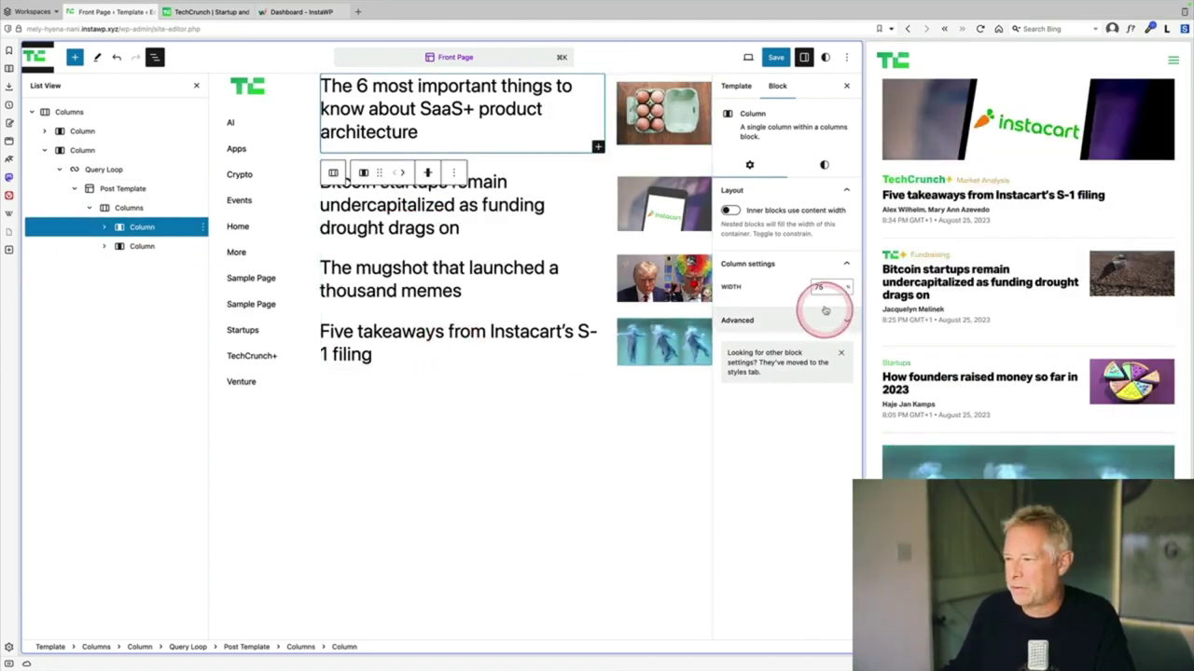
drag(826, 289, 808, 291)
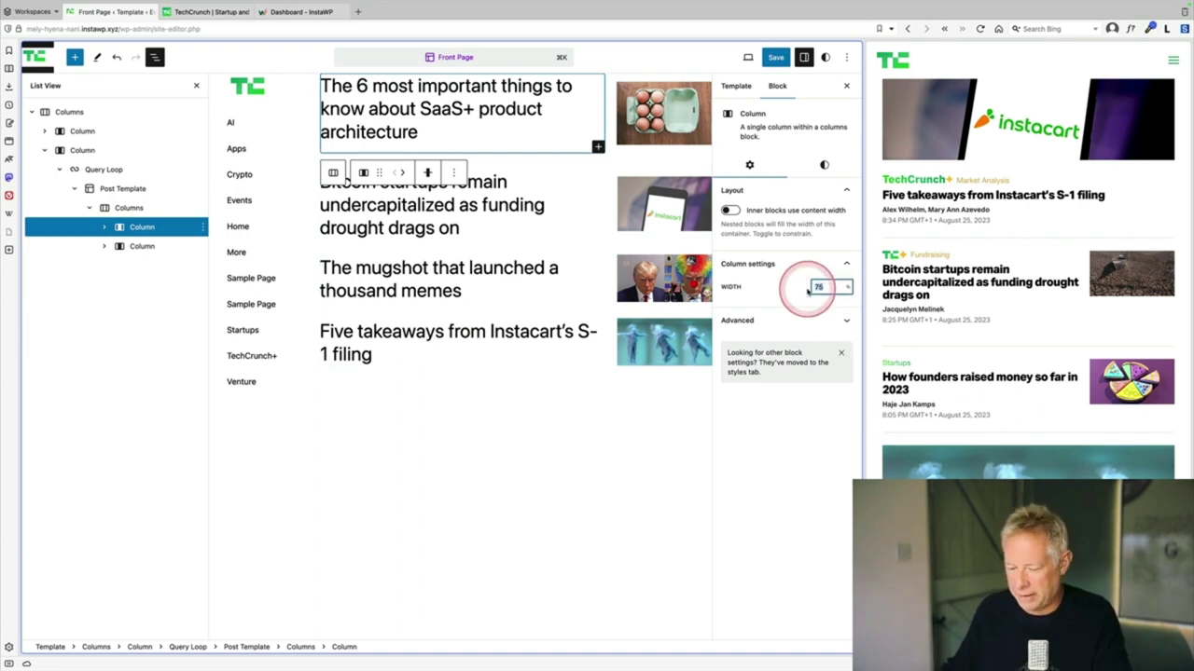
text(20)
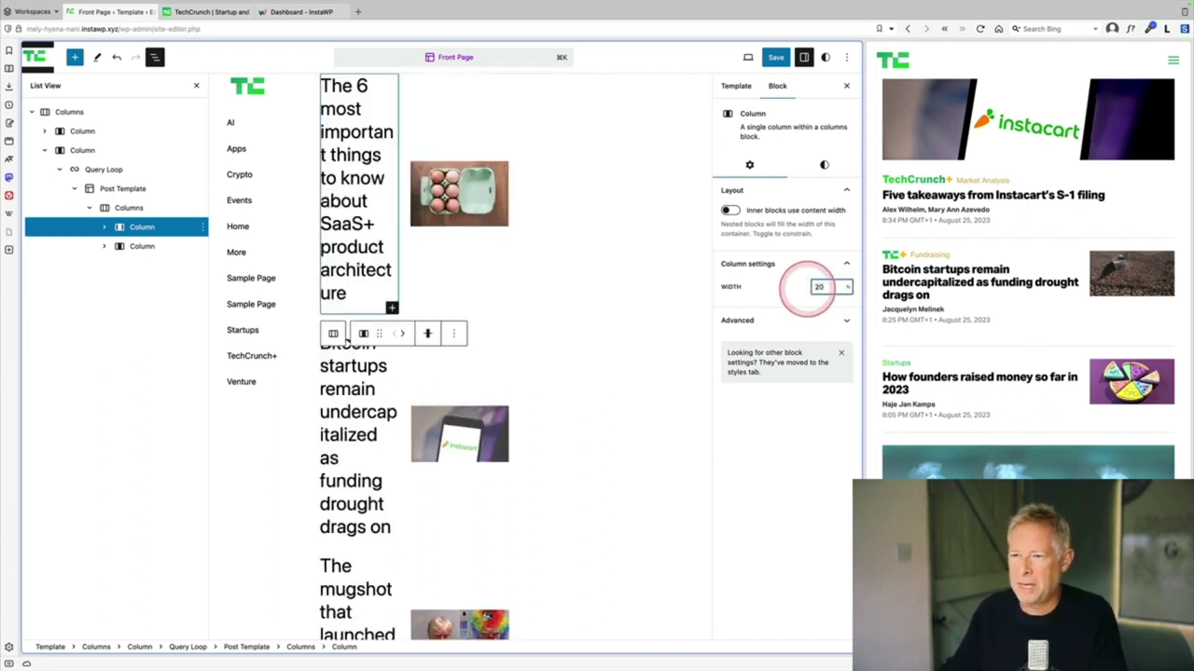
click(182, 245)
drag(821, 287, 808, 289)
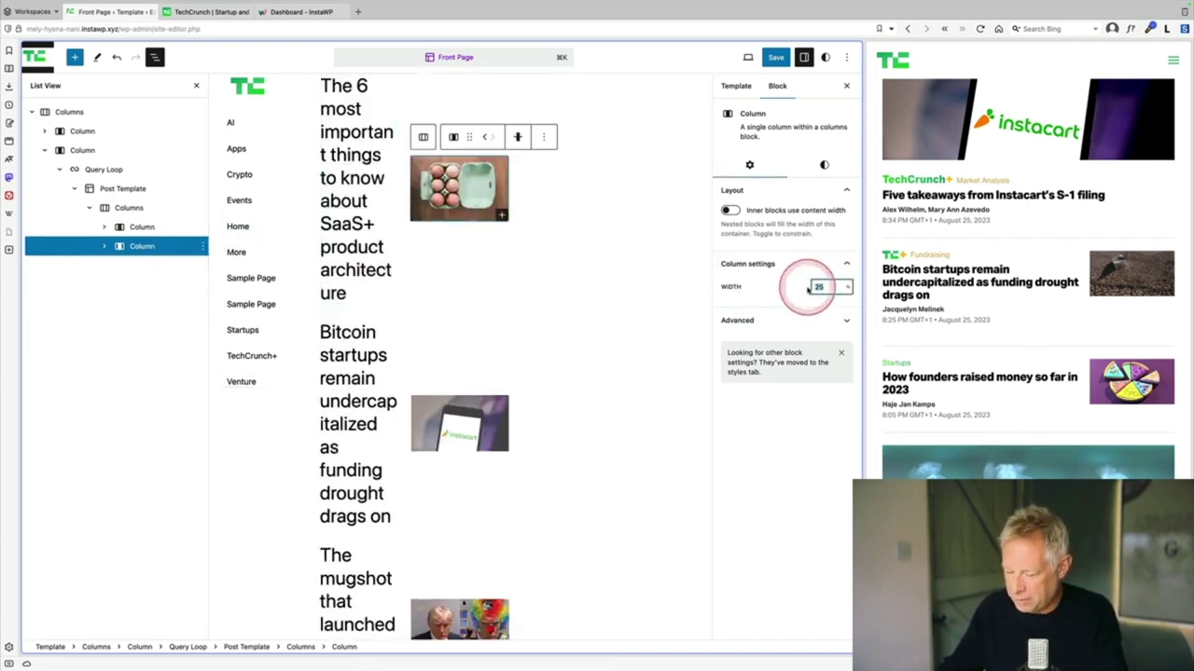
text(80)
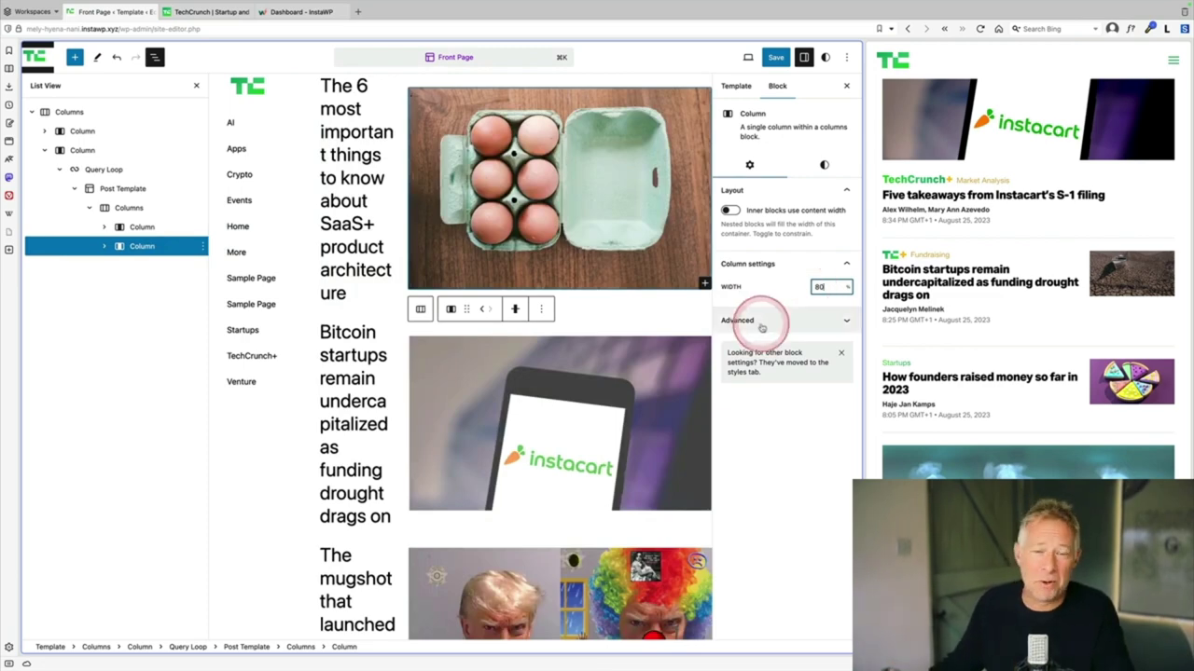
Step: Set the aspect ratio of the Post Featured Image block to 16:9
click(562, 268)
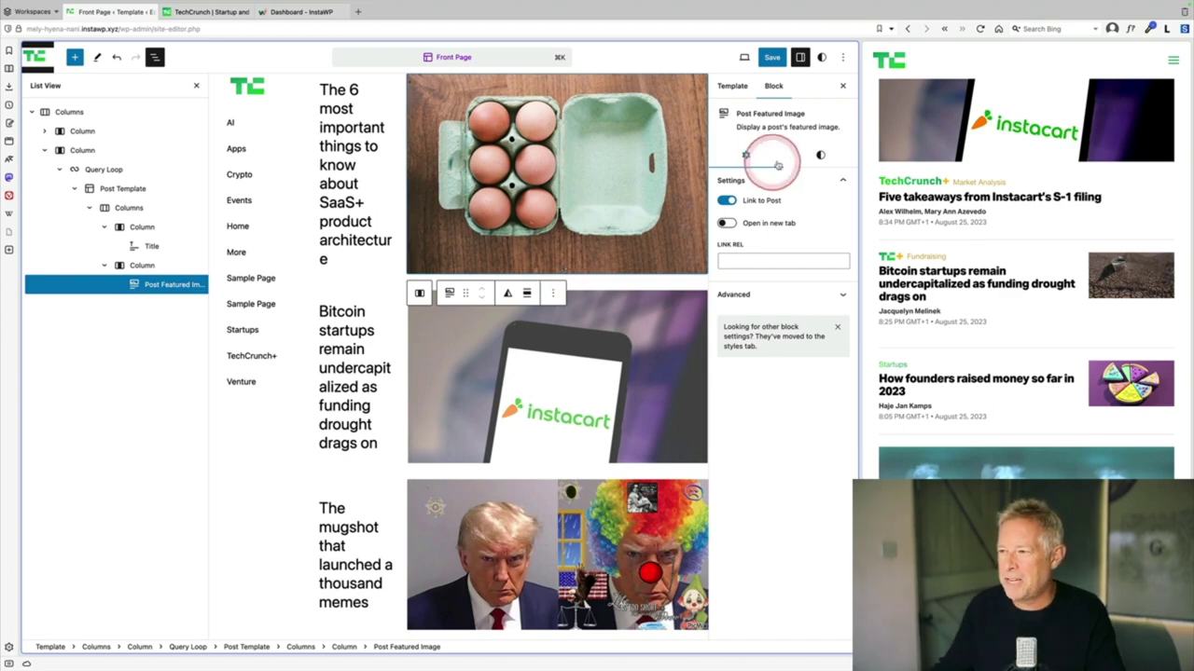
click(821, 156)
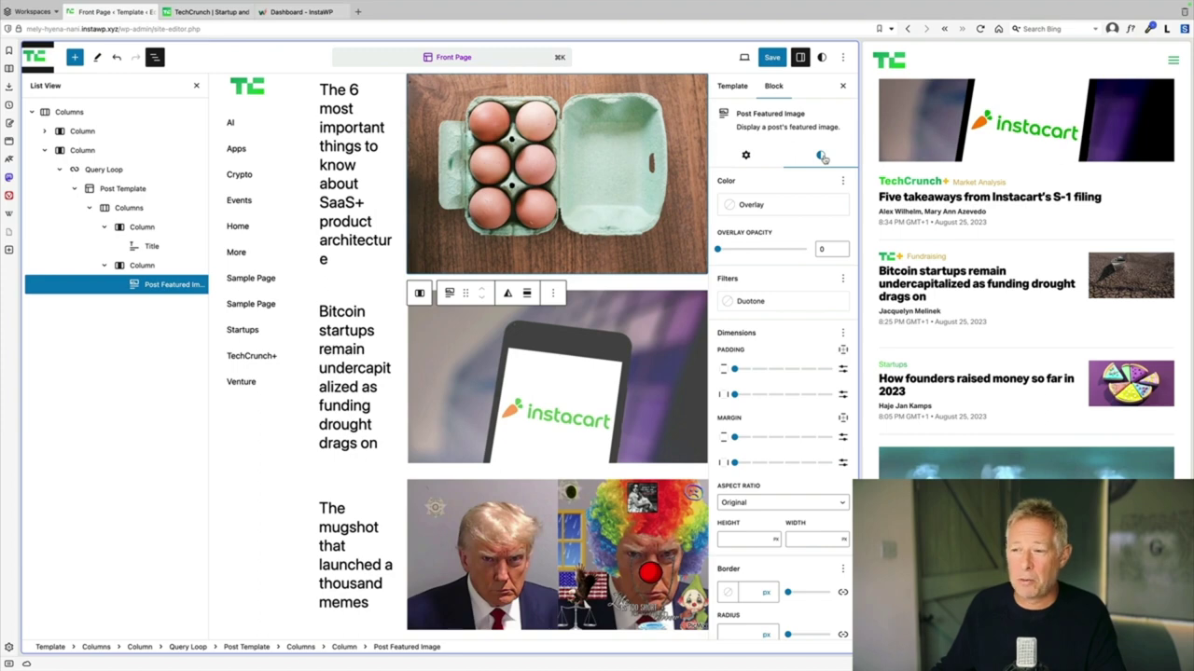
scroll(773, 455, down, 1)
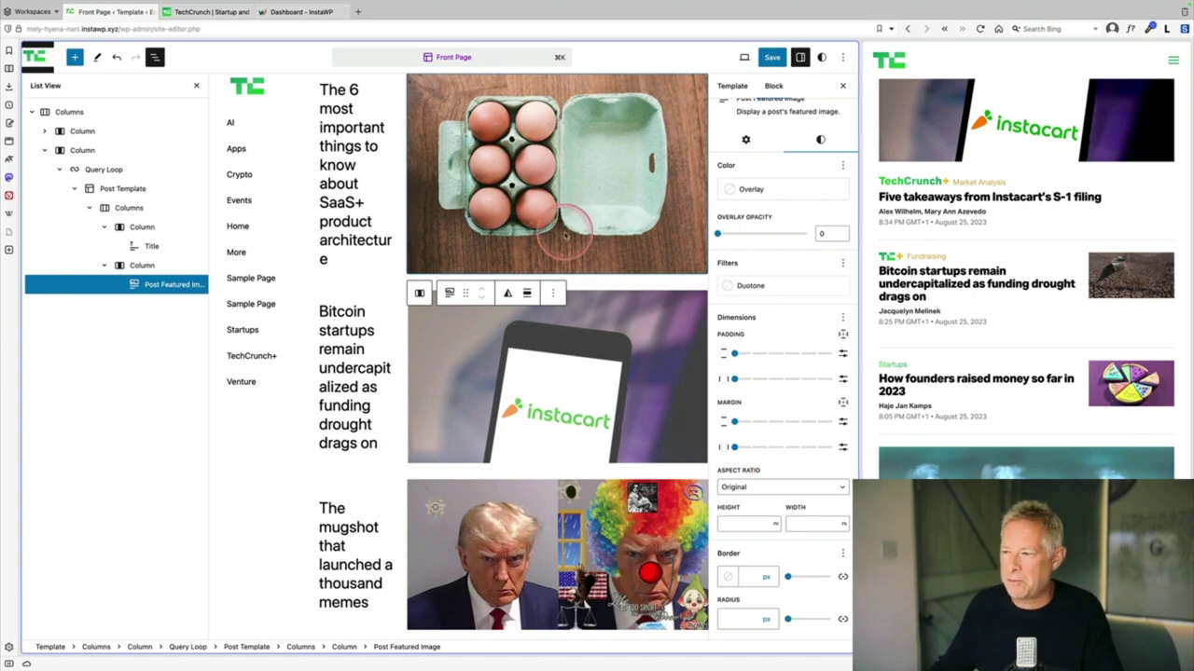
click(785, 489)
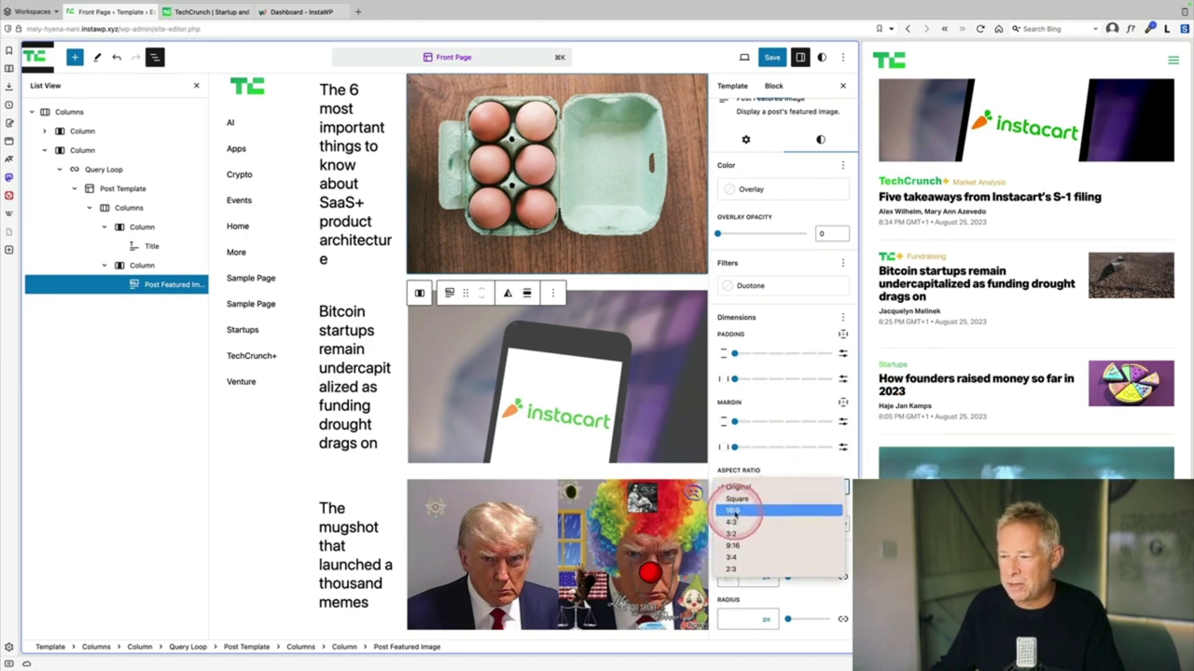
click(733, 511)
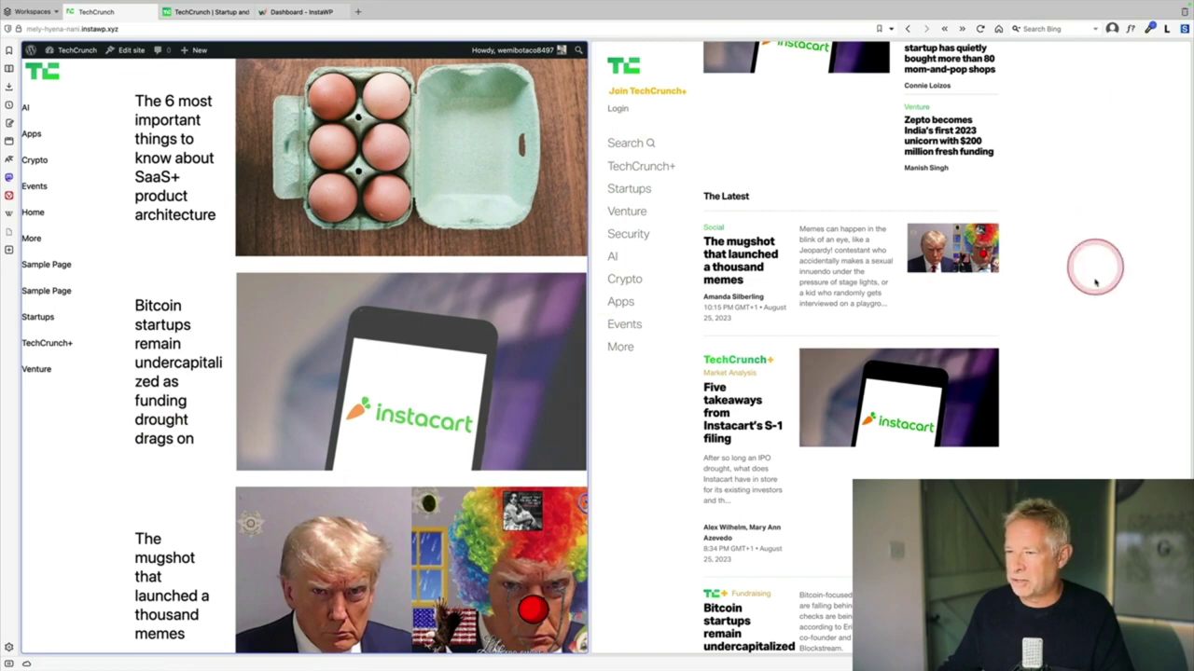
Step: Reopen the Front Page template for editing from the live site and show its block structure
click(136, 52)
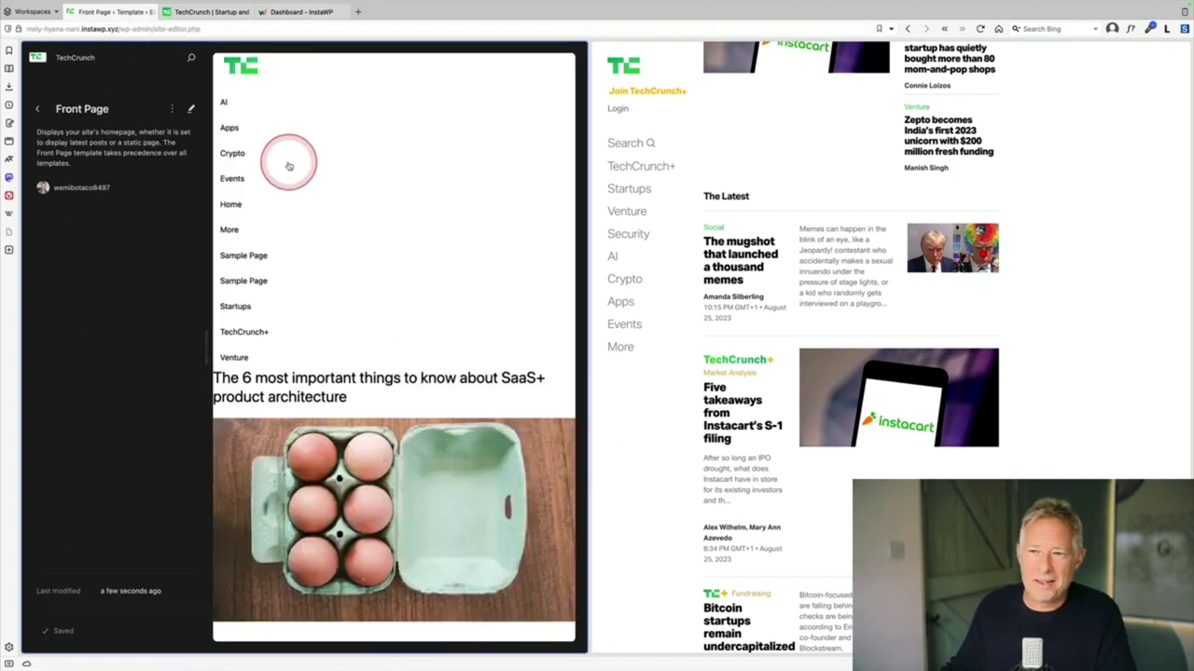
click(287, 165)
click(153, 58)
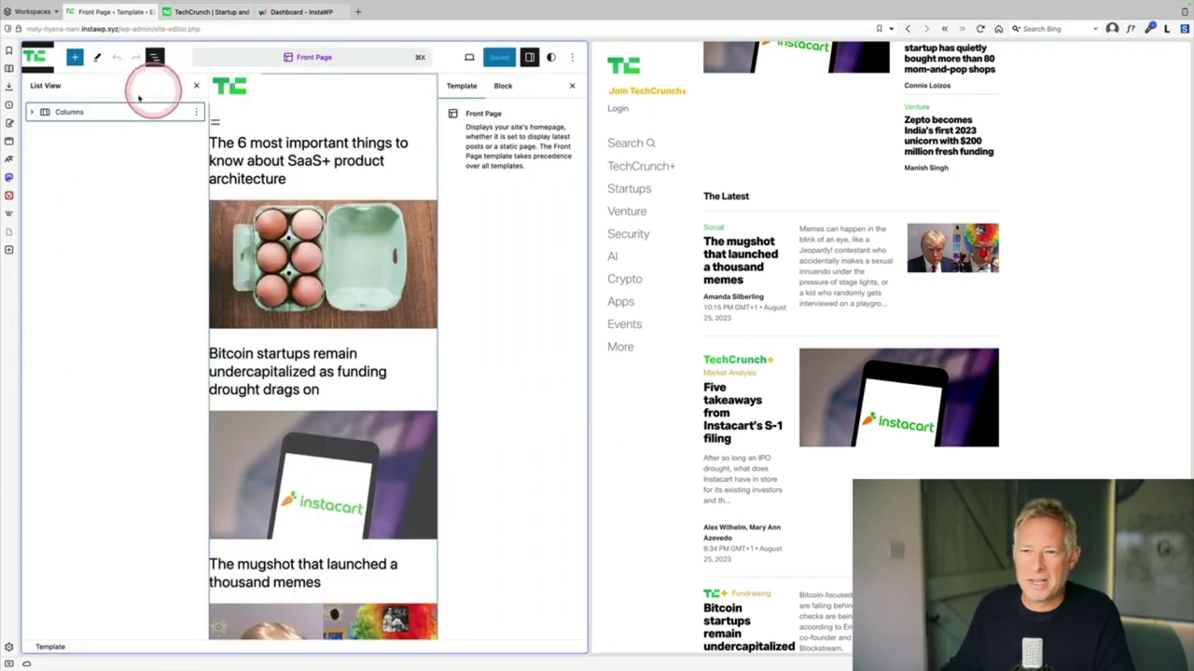
Step: Set the outer Columns block's horizontal padding to 2 and save the template
click(88, 112)
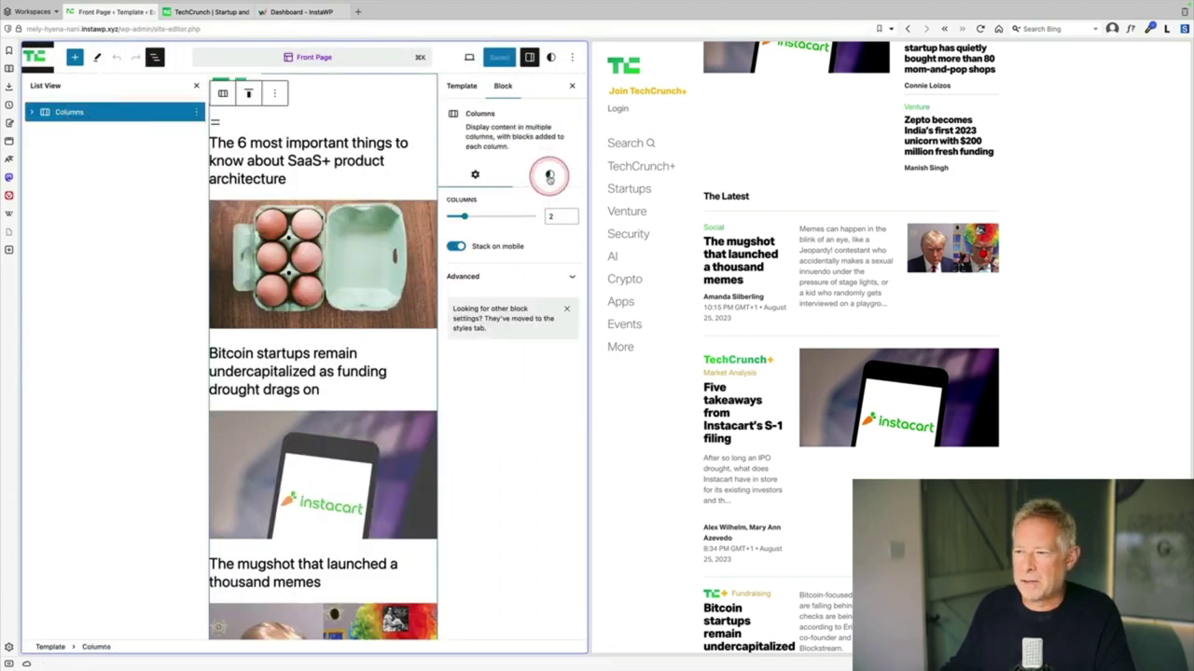
click(549, 176)
drag(478, 417, 496, 417)
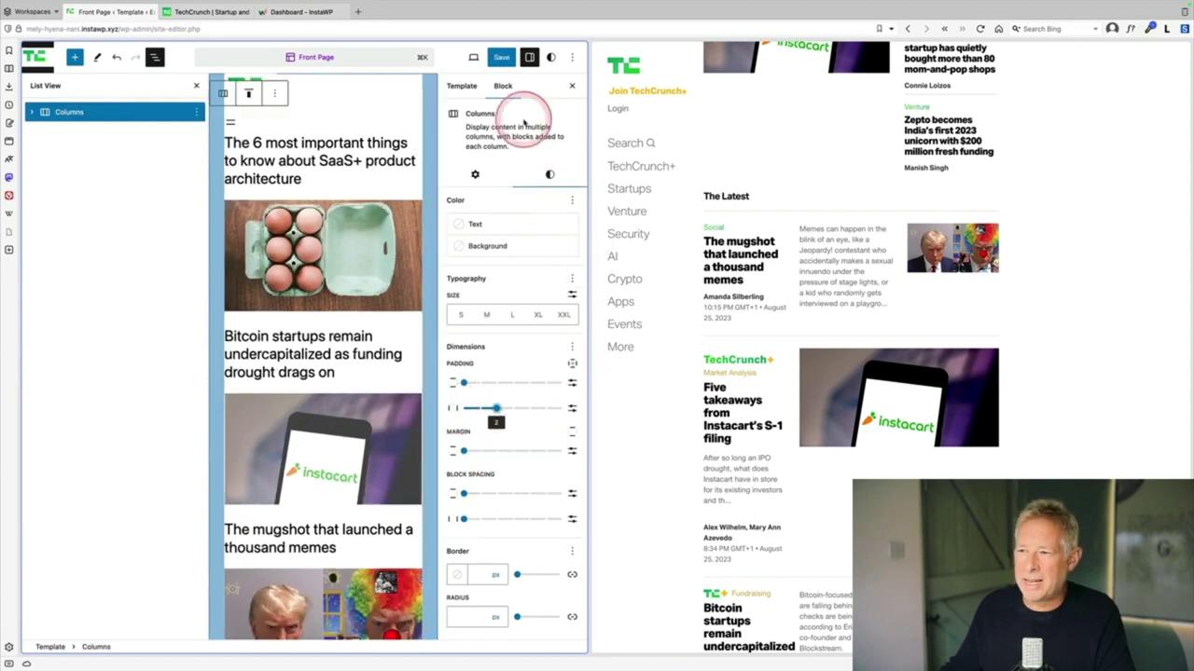
click(499, 57)
click(495, 57)
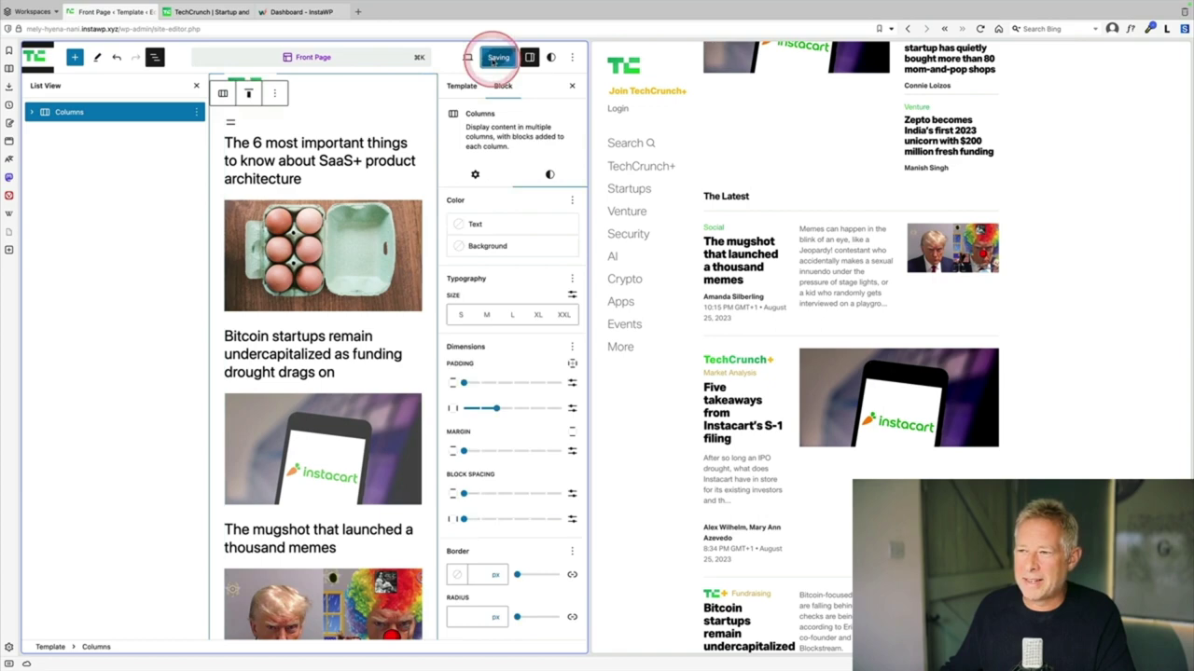
Step: Open the site's live homepage to compare the padded layout and post list with TechCrunch
click(141, 28)
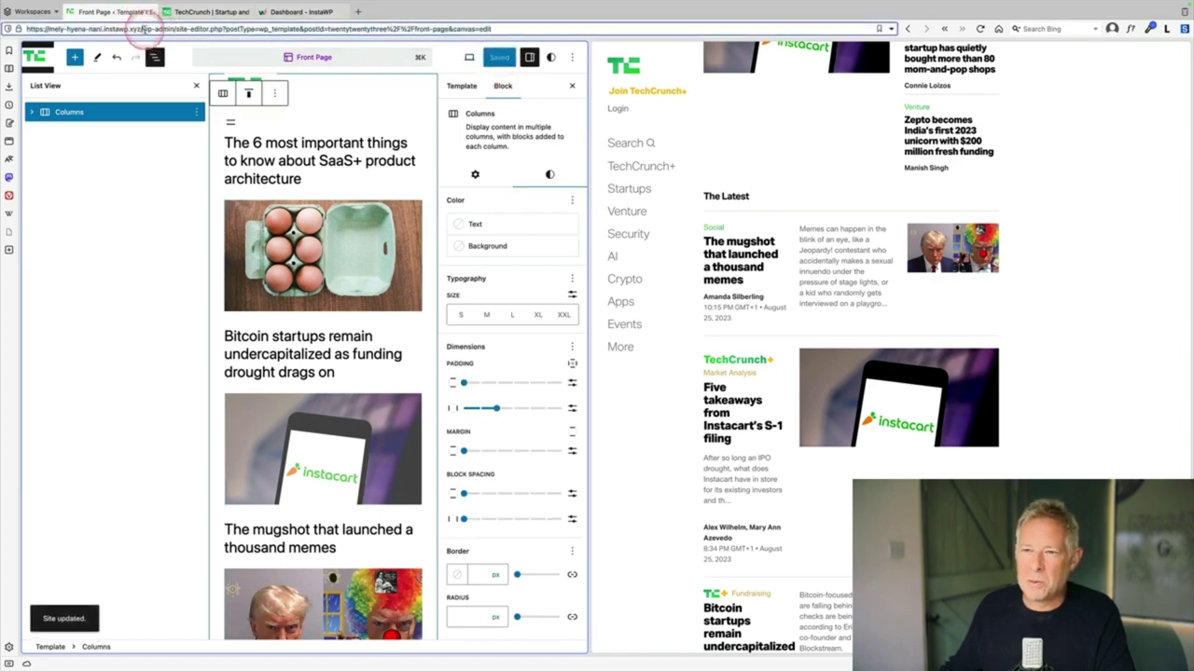
key(shift+End)
key(Delete)
key(Return)
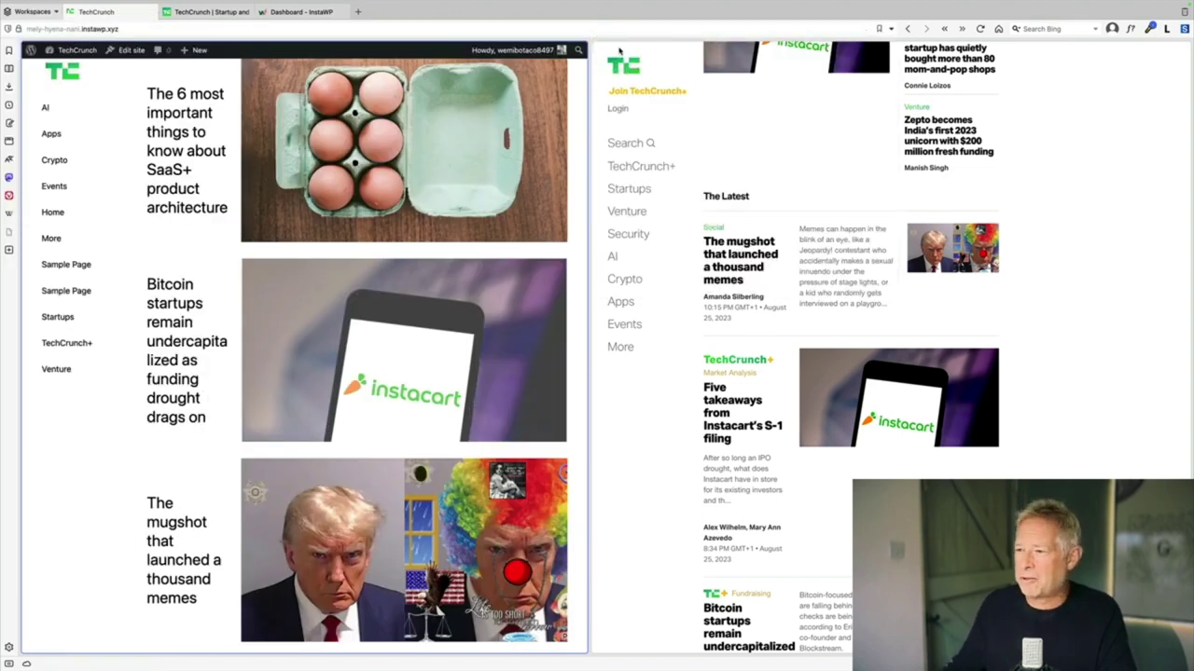
scroll(793, 354, down, 3)
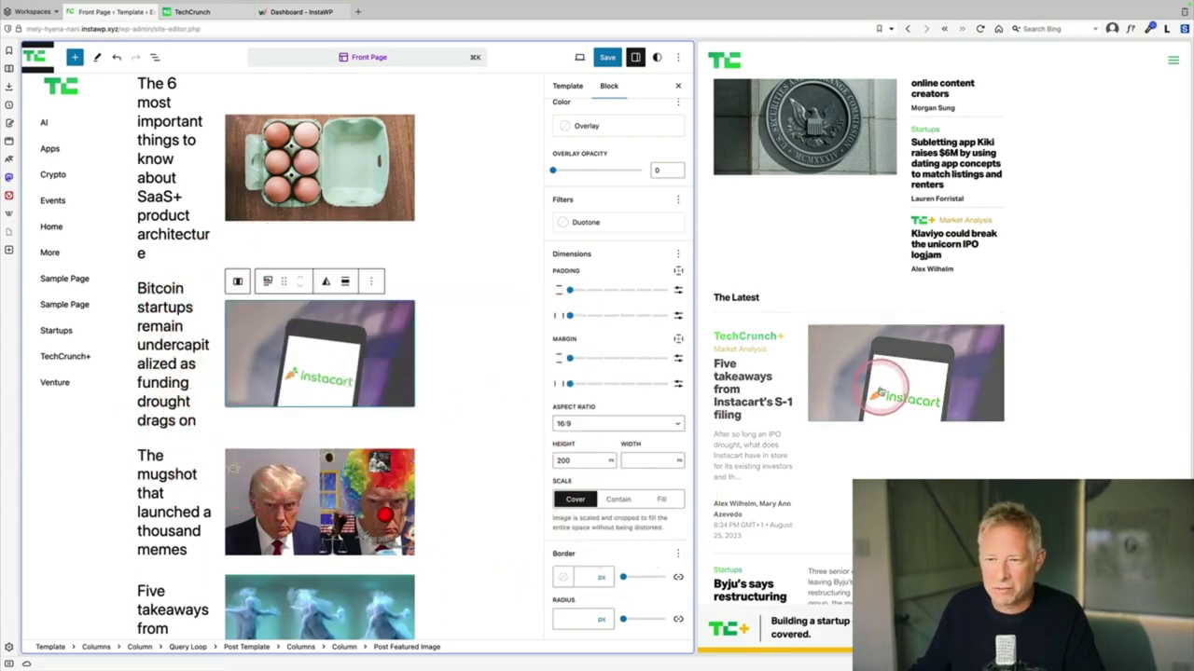
Step: Set the typography of the post Title block in the Query Loop to Medium size with Bold appearance
click(150, 345)
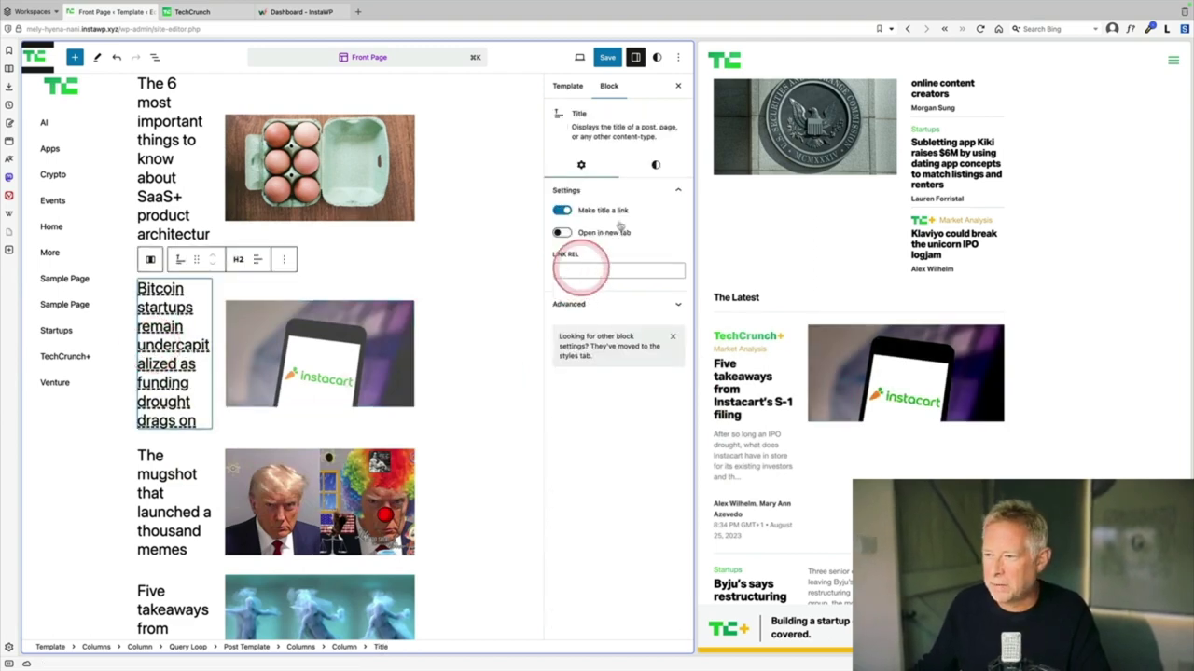
click(155, 57)
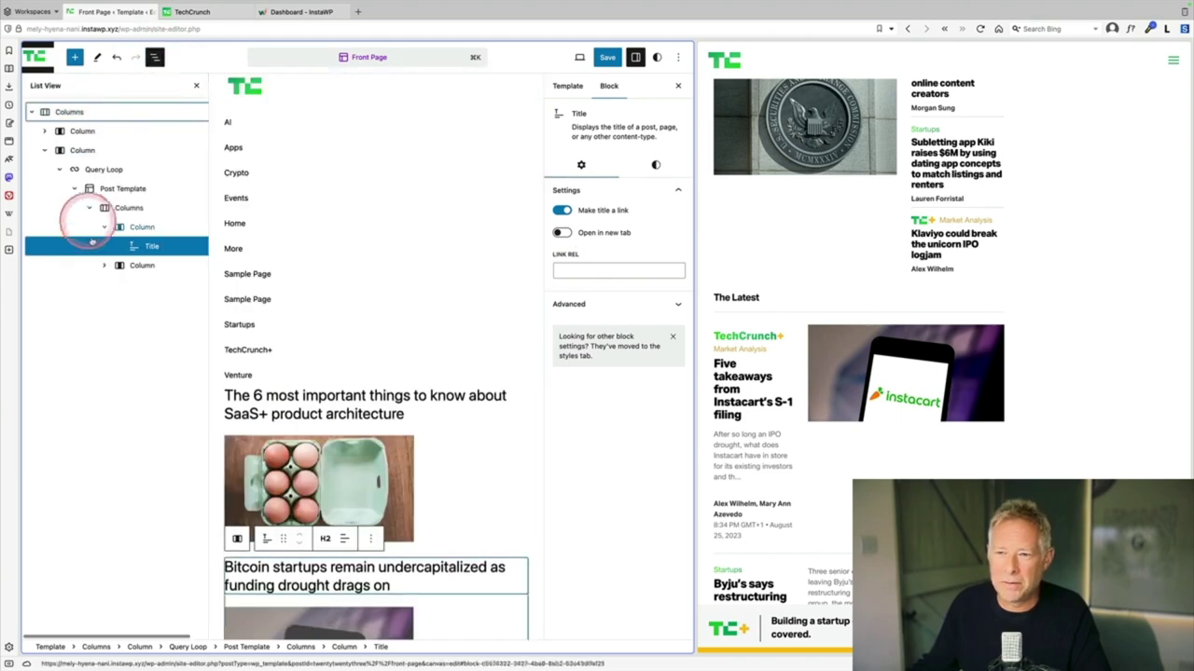
click(301, 424)
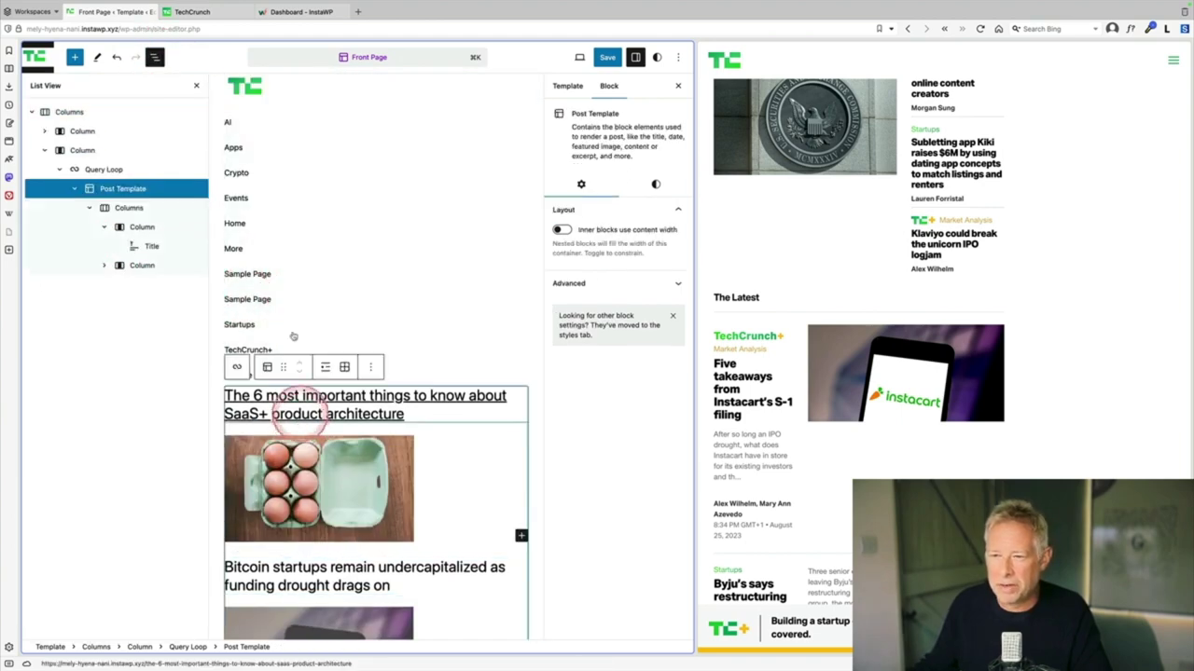
click(154, 57)
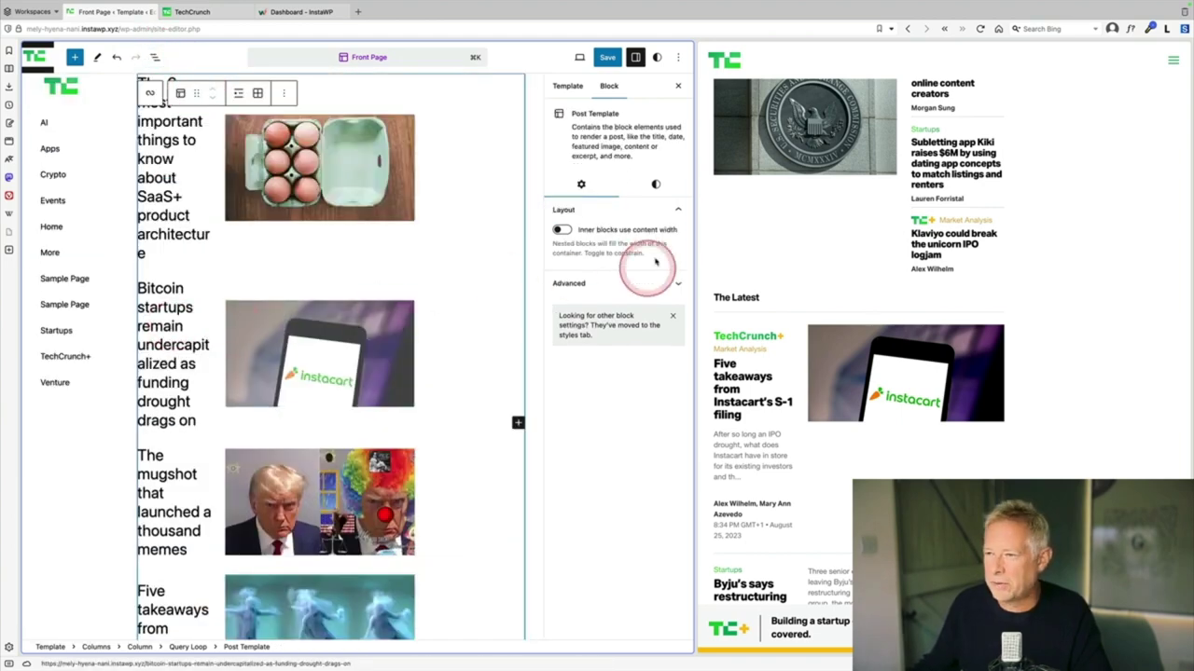
click(656, 184)
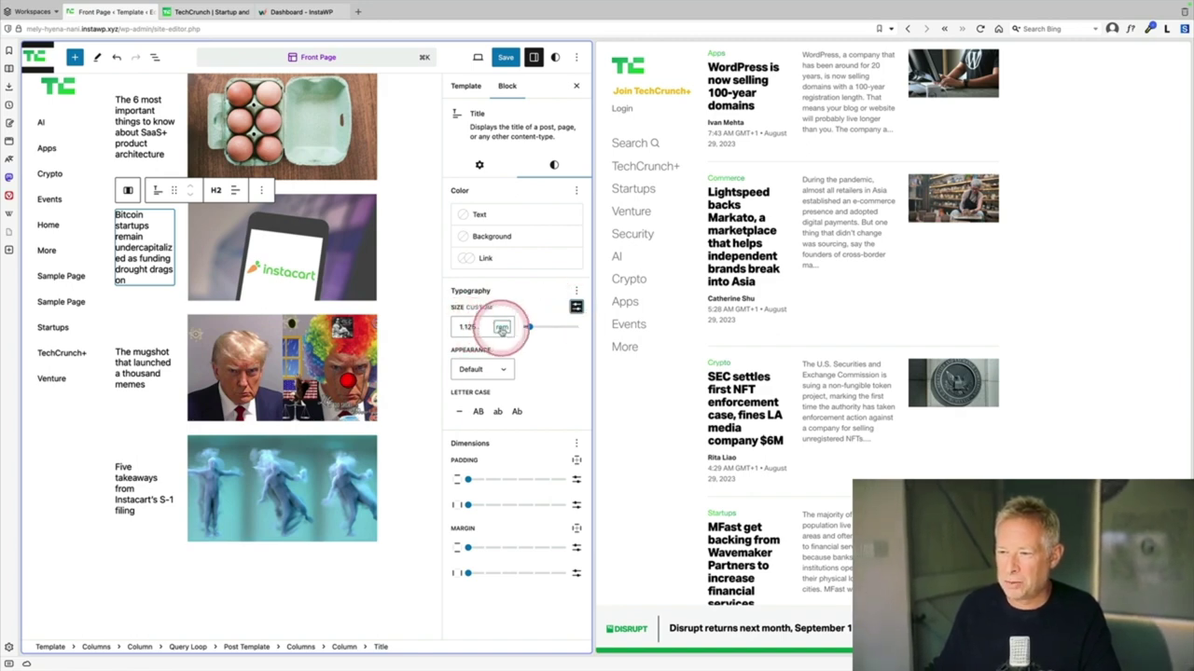
click(501, 328)
click(503, 329)
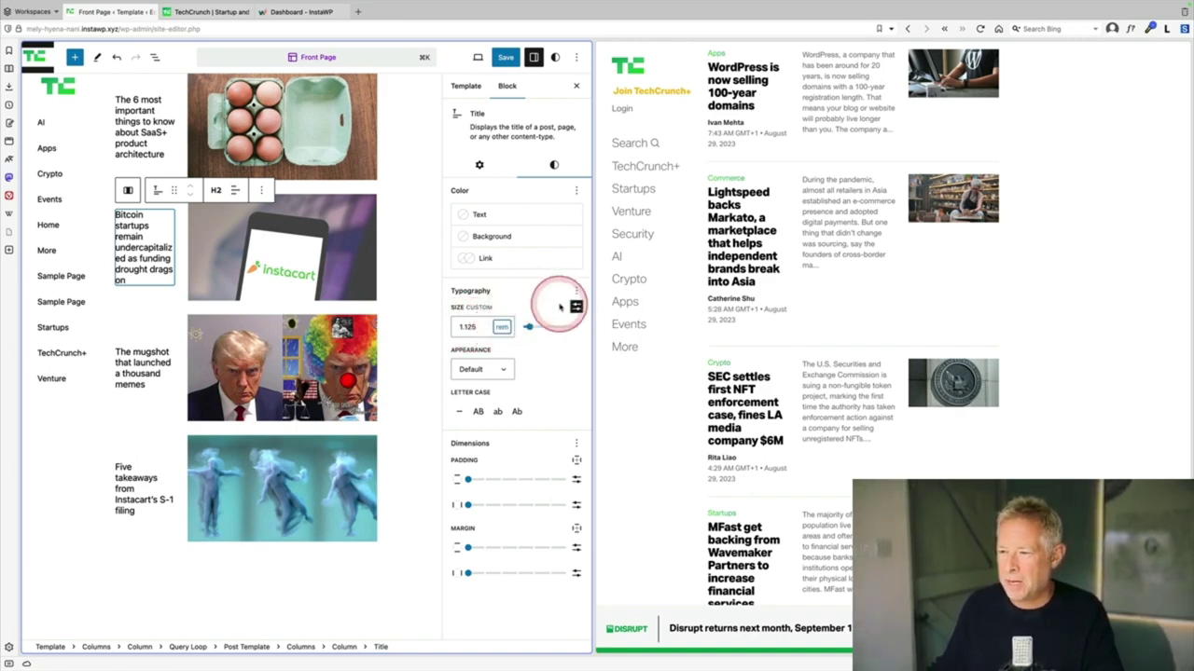
click(575, 306)
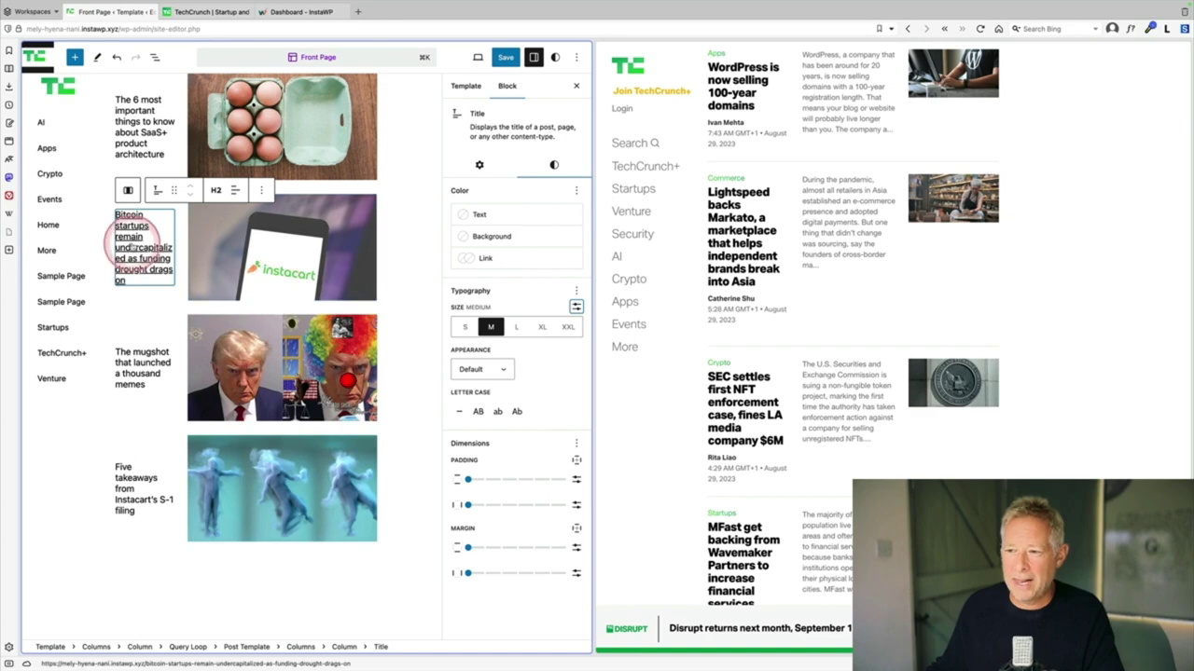
click(497, 370)
click(474, 585)
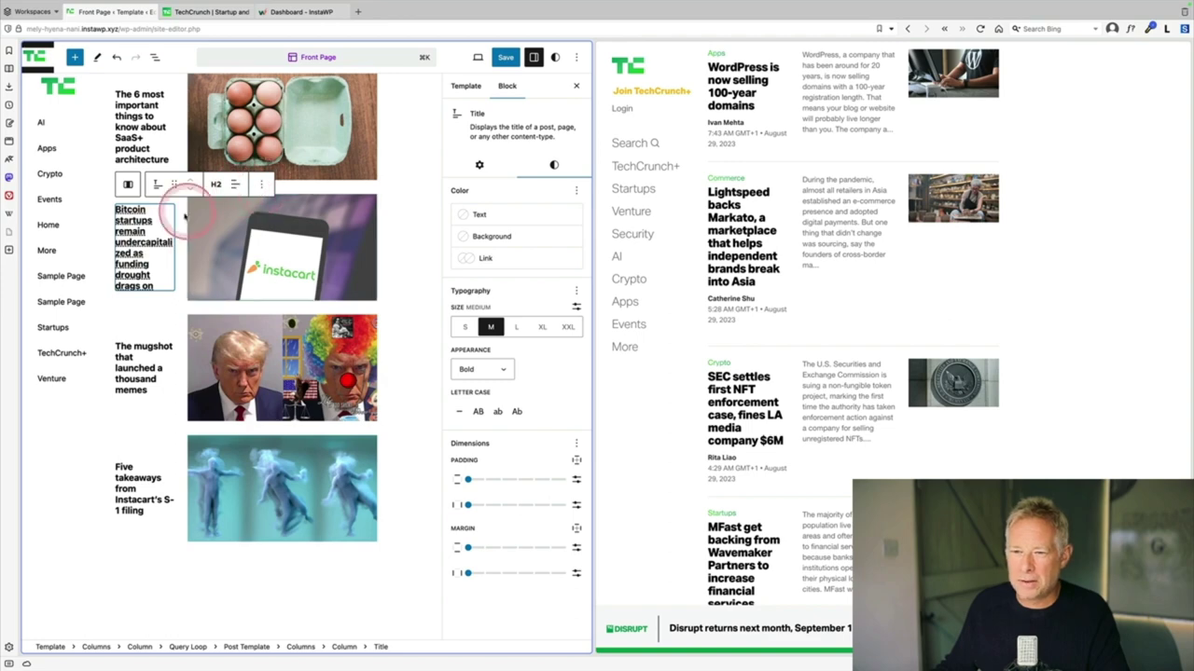
Step: Insert a Post Author block after the post Title and switch off its avatar
click(261, 184)
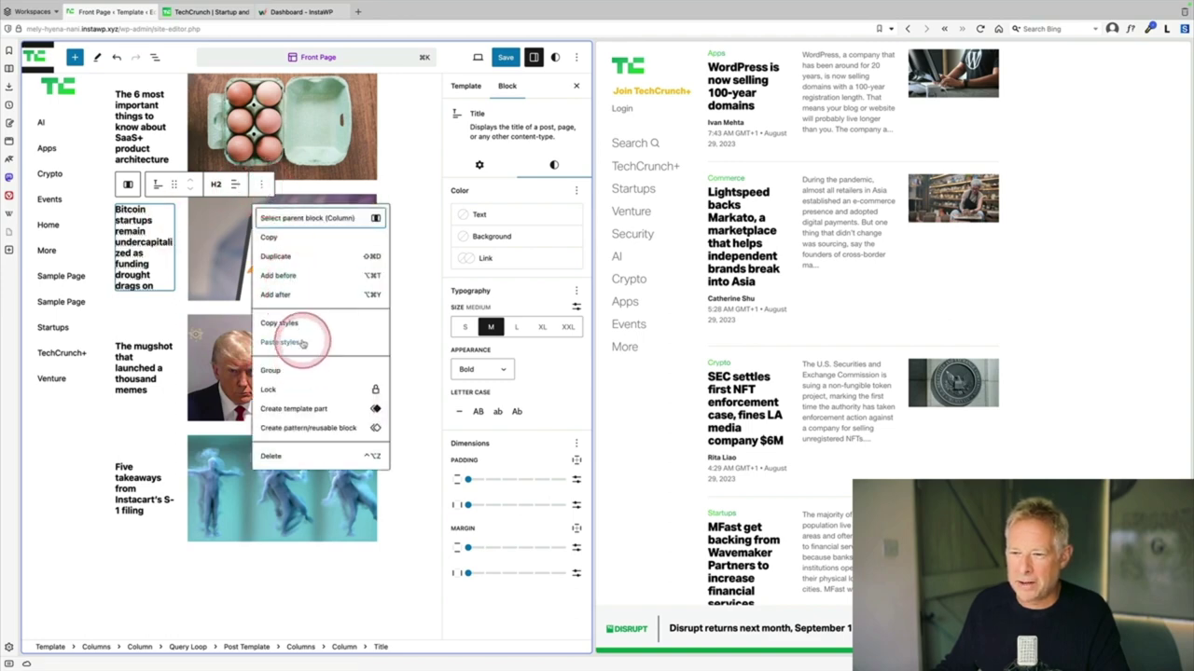
click(280, 295)
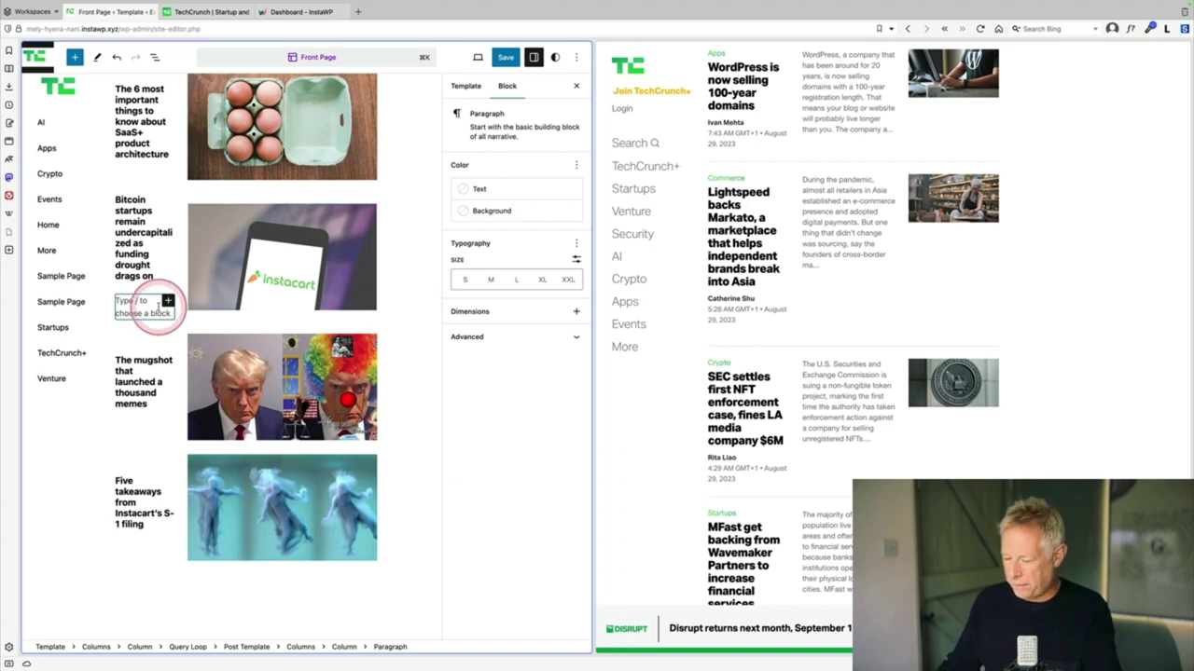
text(/post)
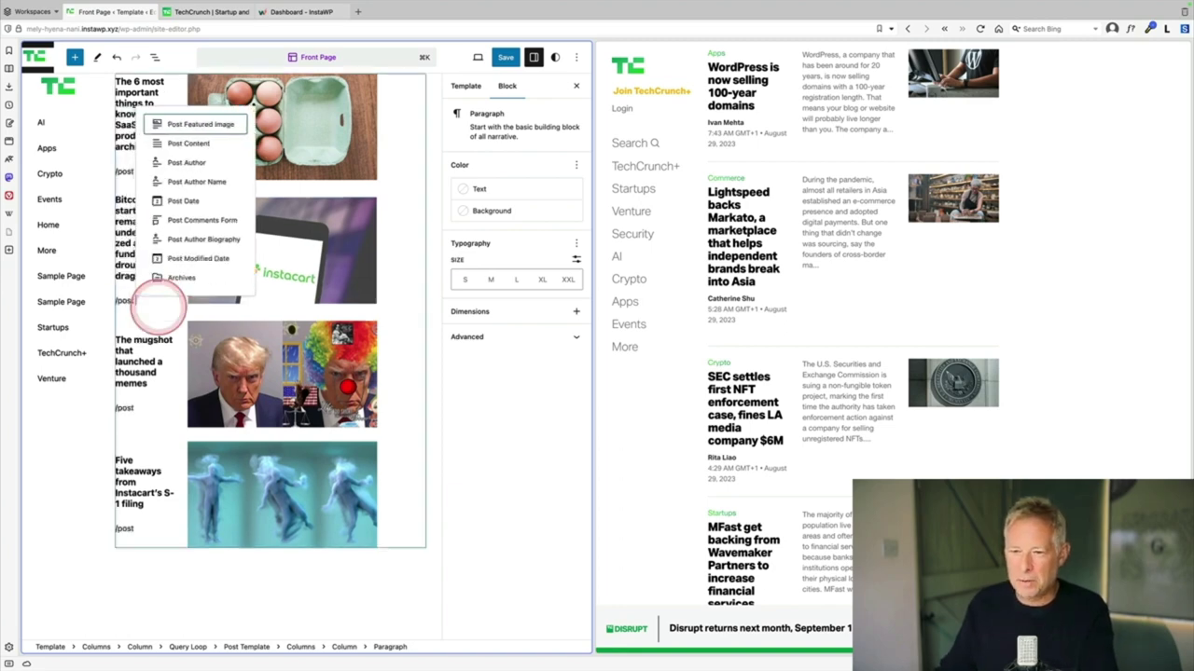
text( auth)
key(Return)
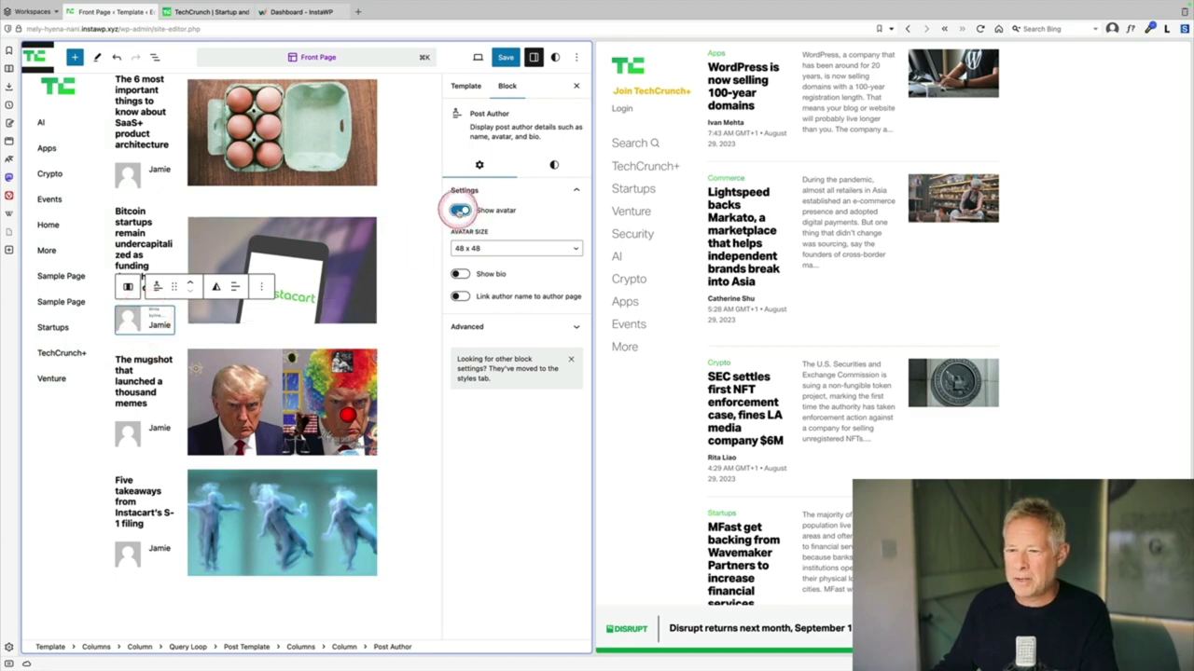
click(460, 210)
Step: Set the Post Author block's font size to Small
click(128, 306)
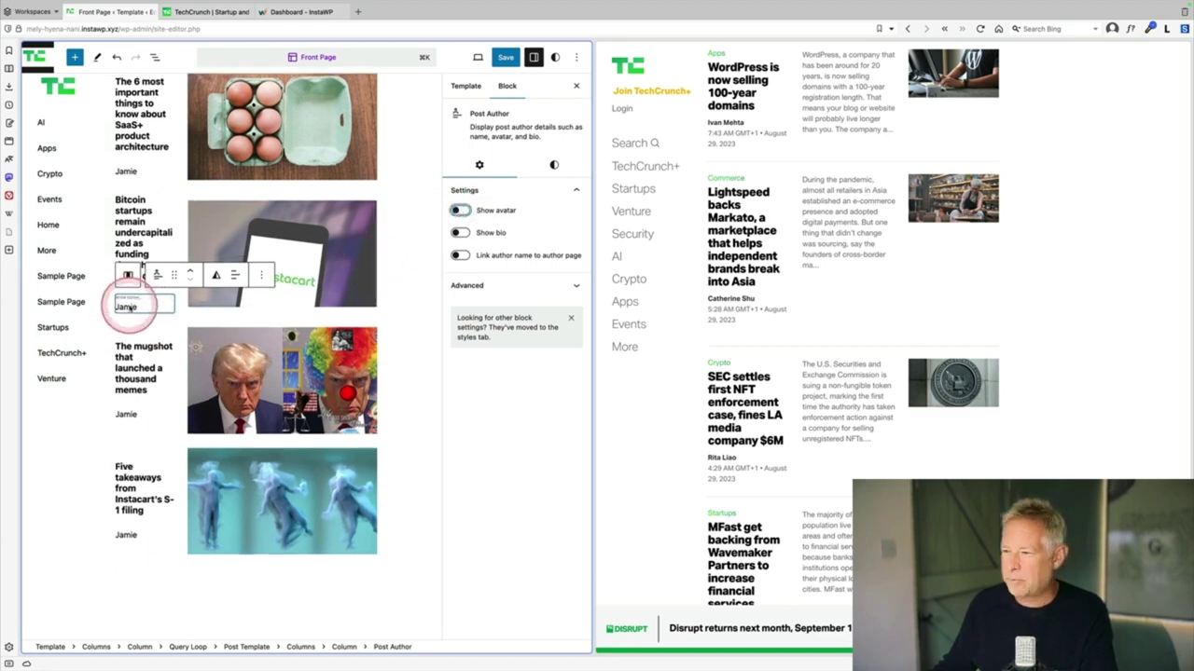
click(554, 165)
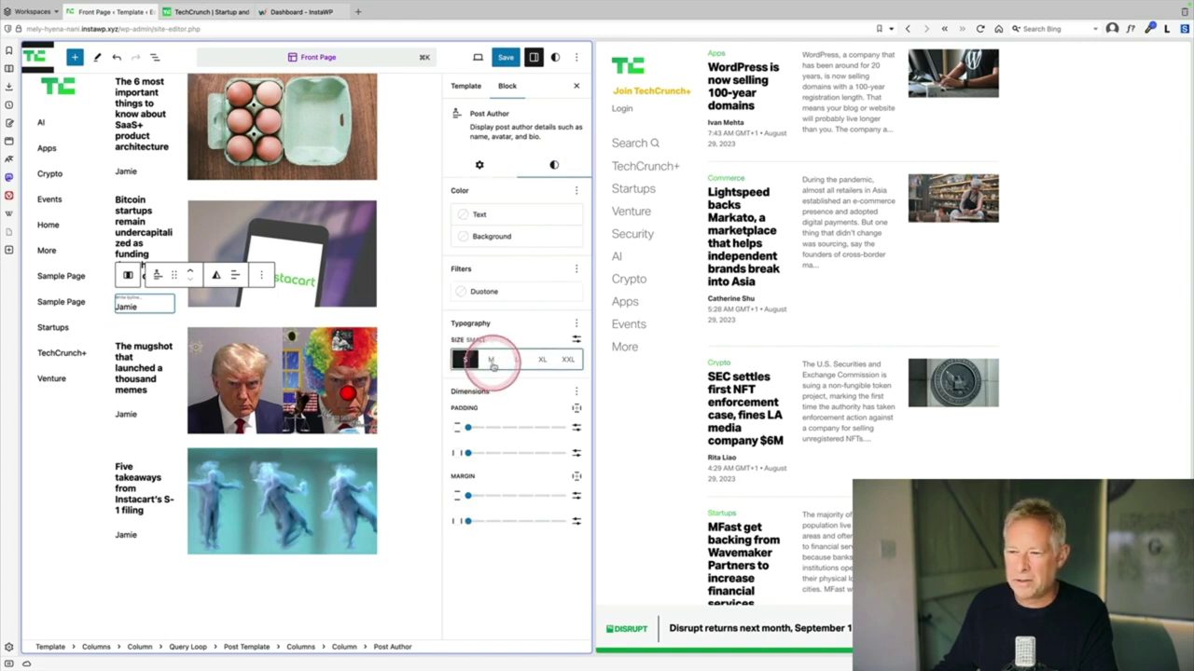
click(491, 360)
click(519, 360)
click(465, 360)
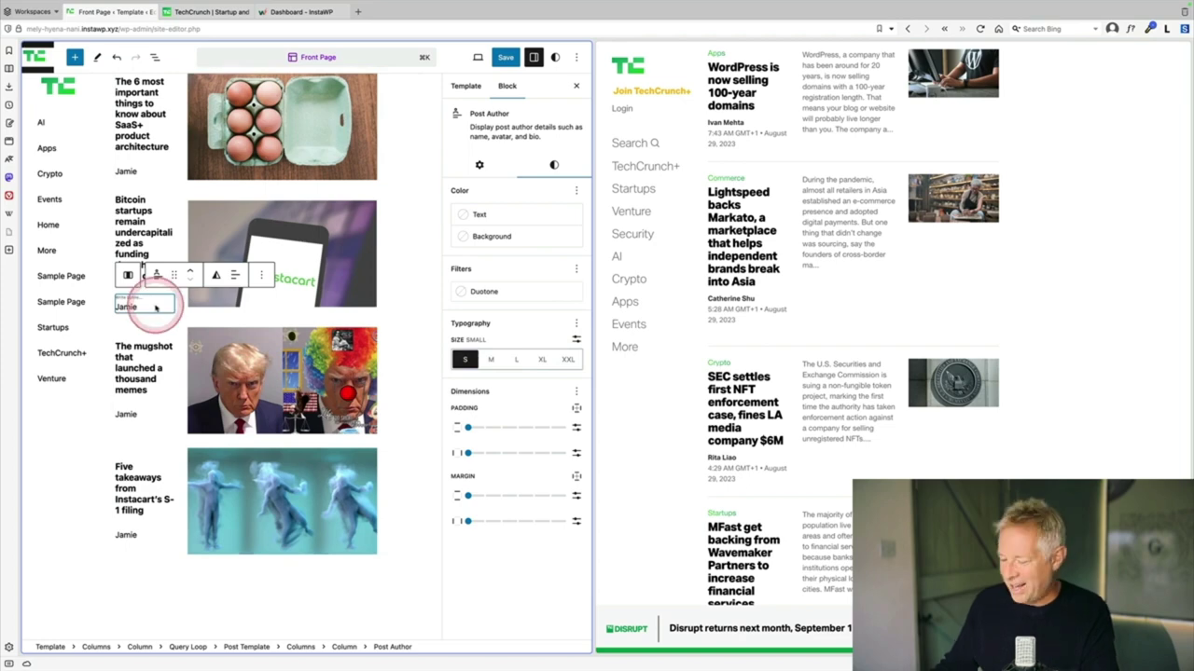
Step: Insert a Post Date block directly below the Post Author block
key(Return)
text(/post d)
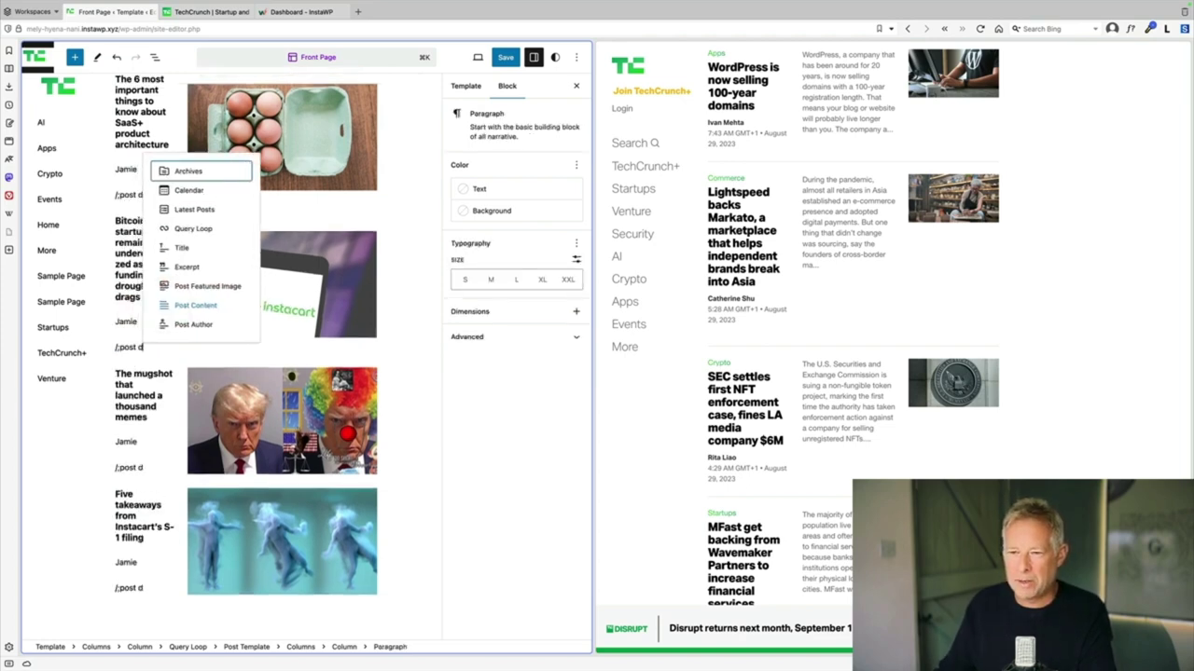
text(ate)
click(197, 304)
click(157, 371)
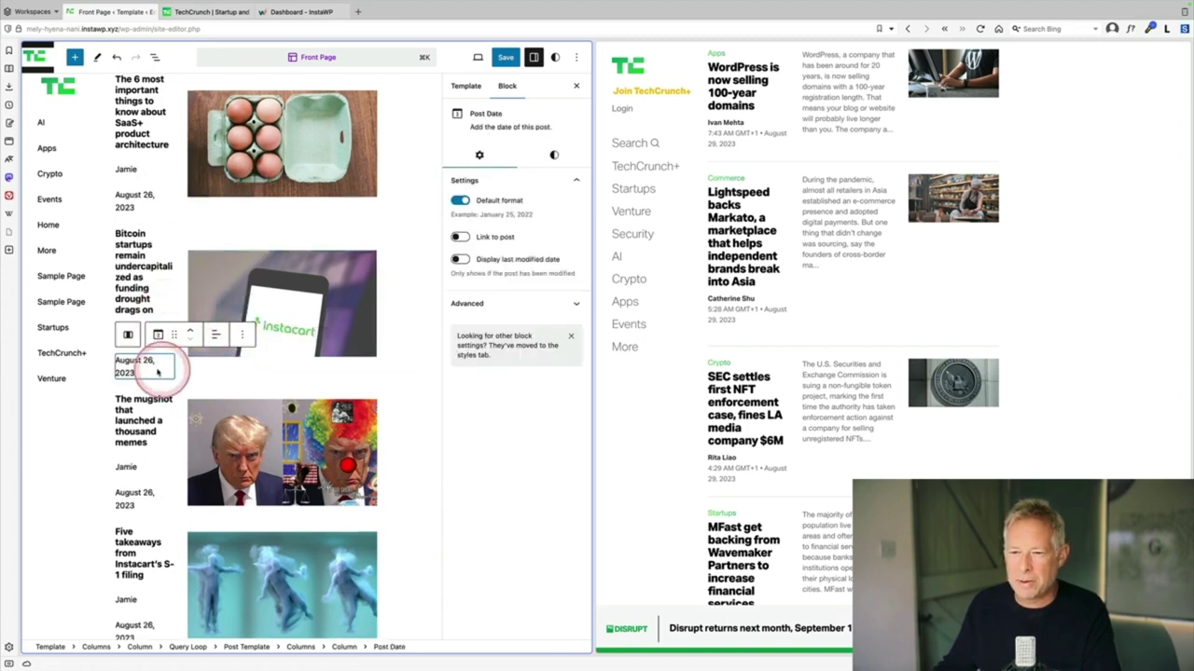
Step: Combine the Post Author and Post Date blocks below the Title into one Group
click(150, 301)
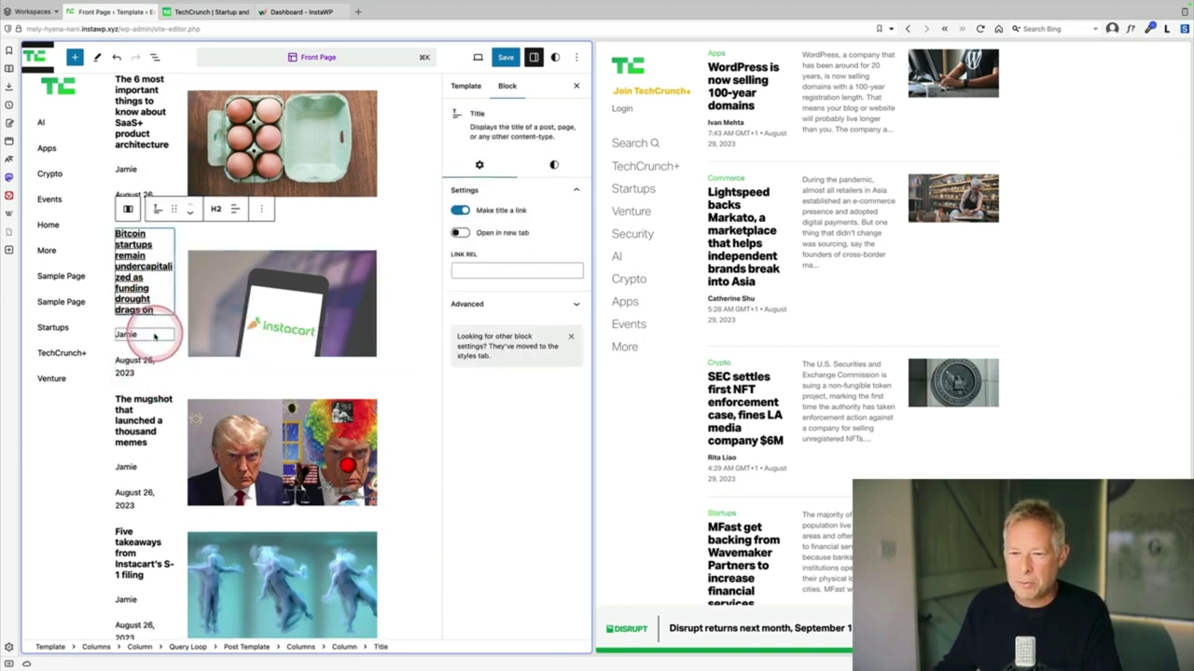
click(155, 337)
click(150, 371)
shift+click(148, 371)
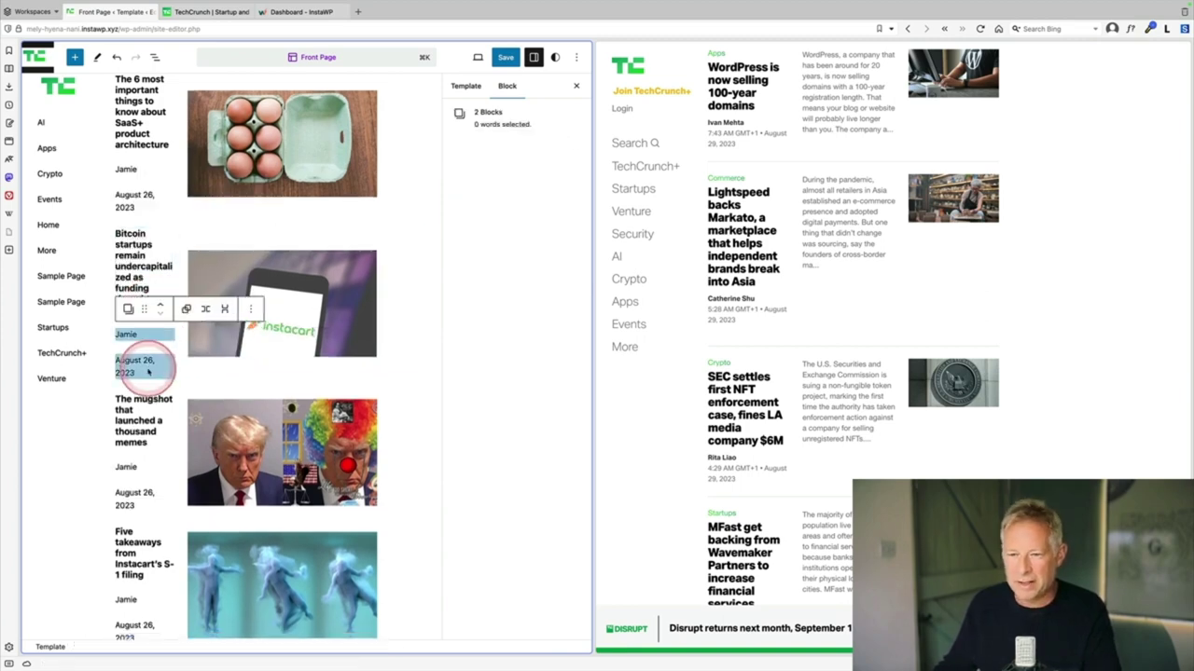
click(249, 308)
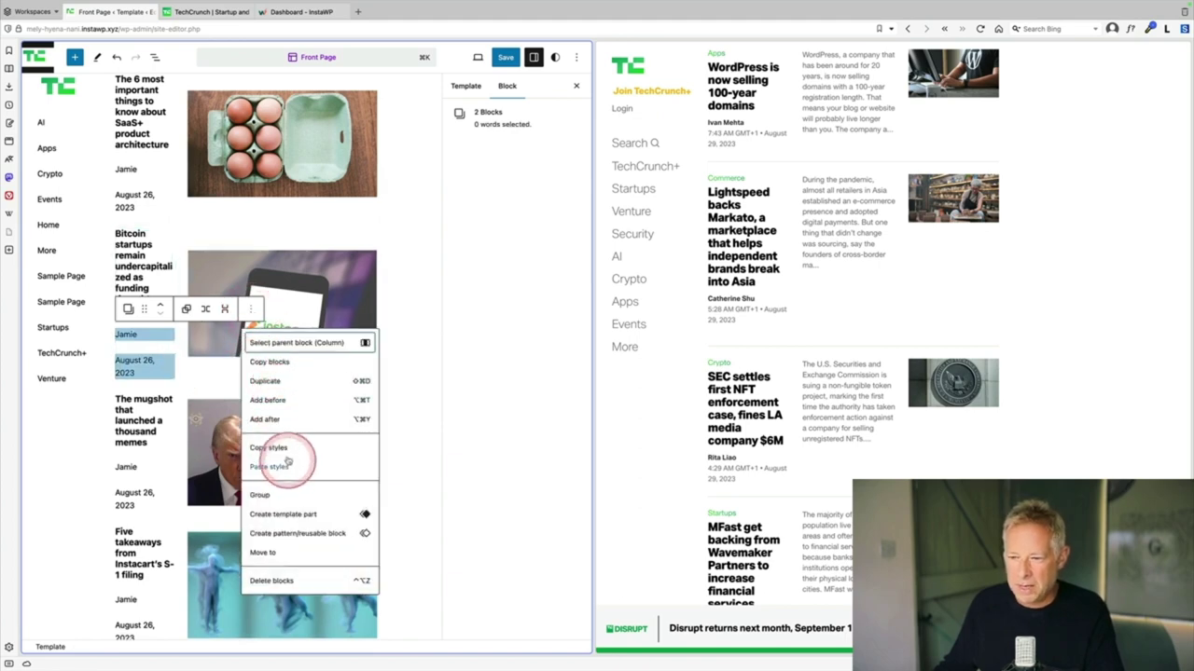
click(310, 493)
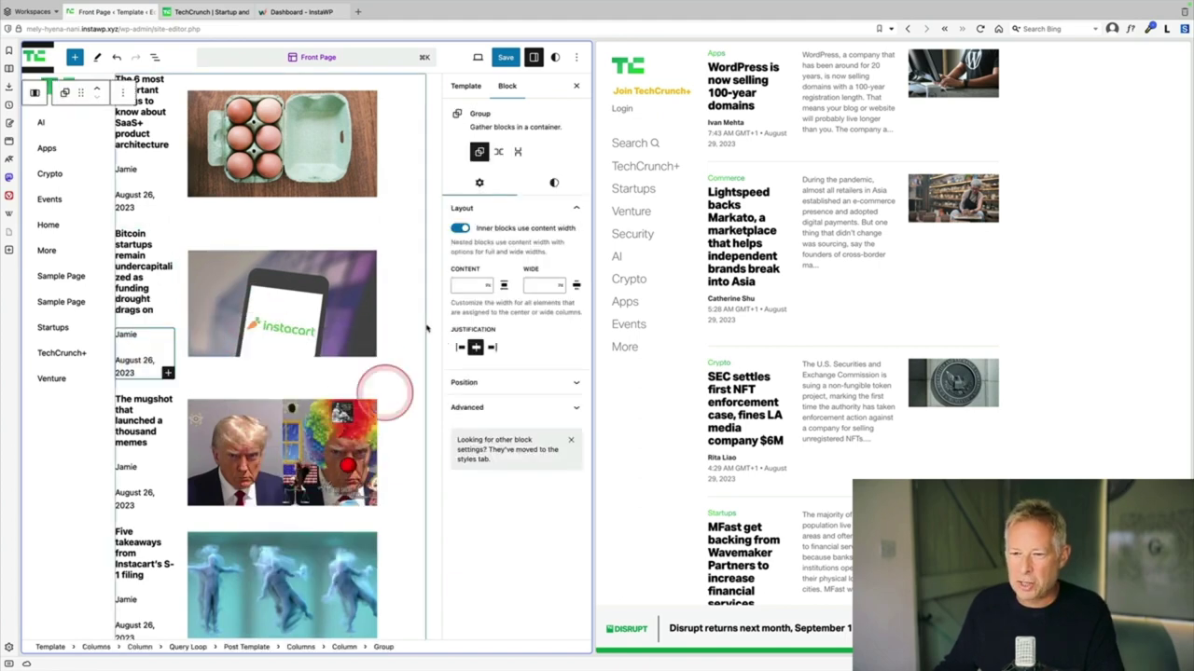
Step: Set the block spacing of the Group holding the author and date to 0
click(555, 187)
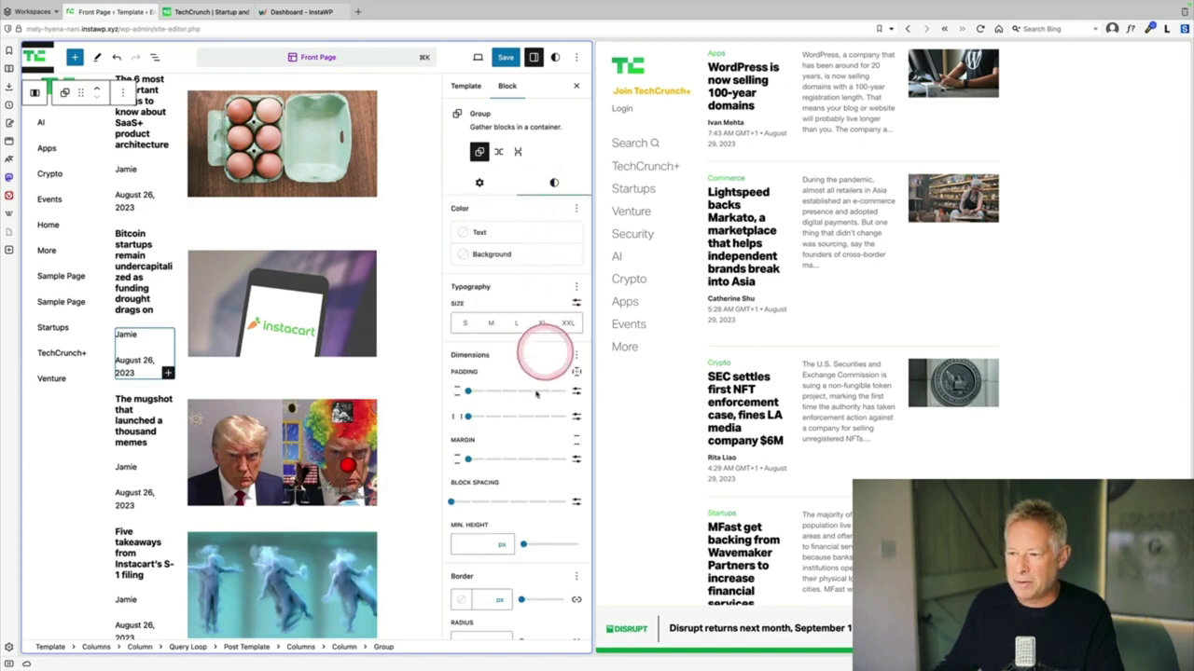
drag(480, 505, 451, 503)
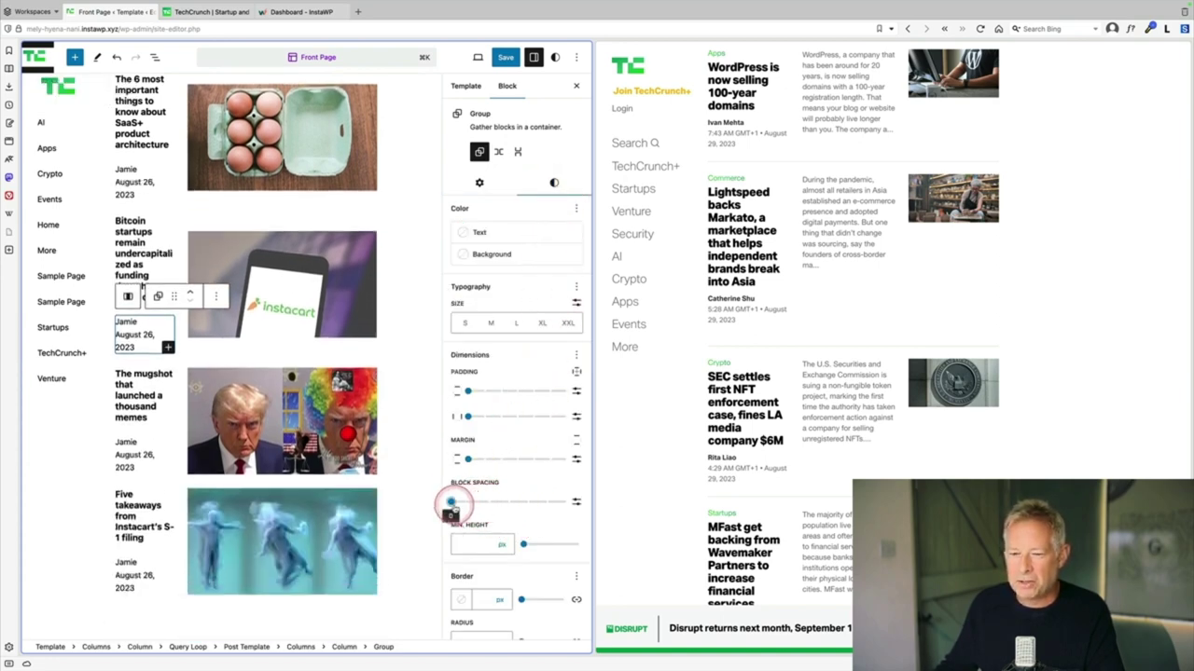
click(119, 324)
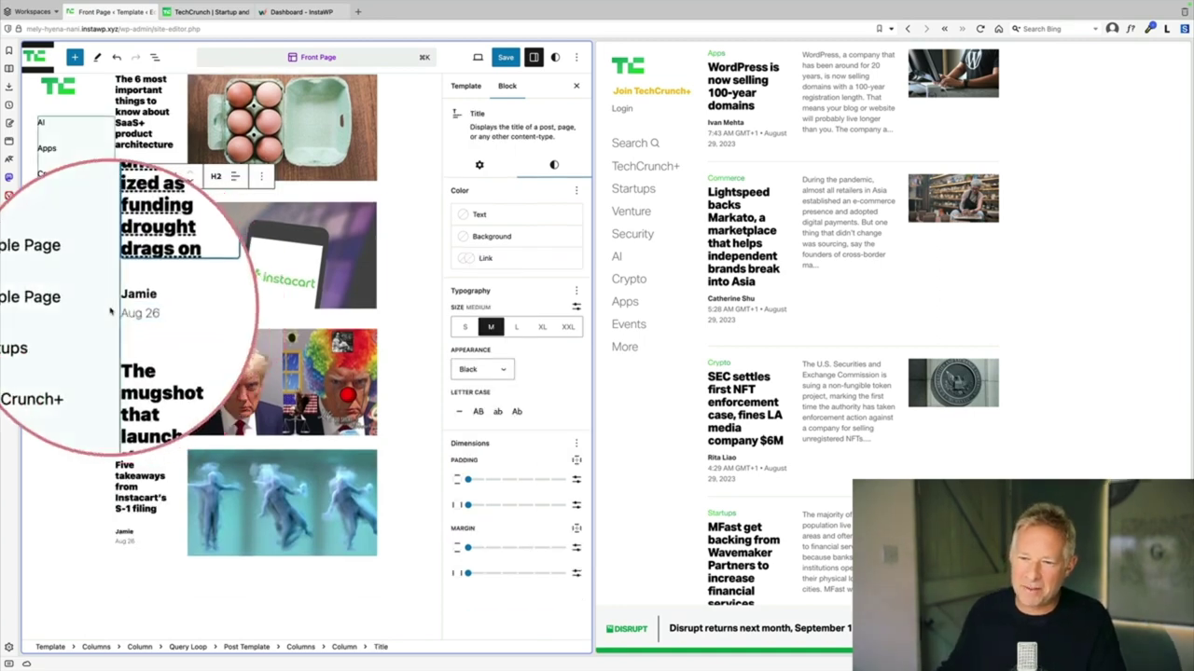
Step: Set the post Title's appearance to Black to match TechCrunch's heavy headlines
click(136, 245)
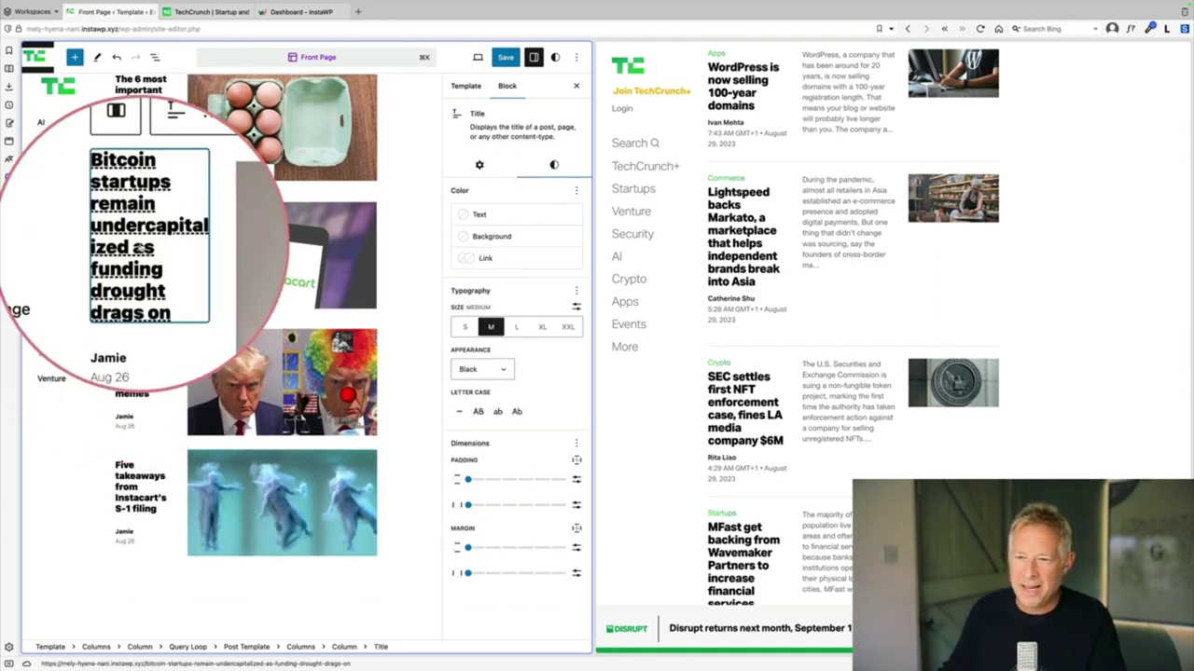
click(539, 282)
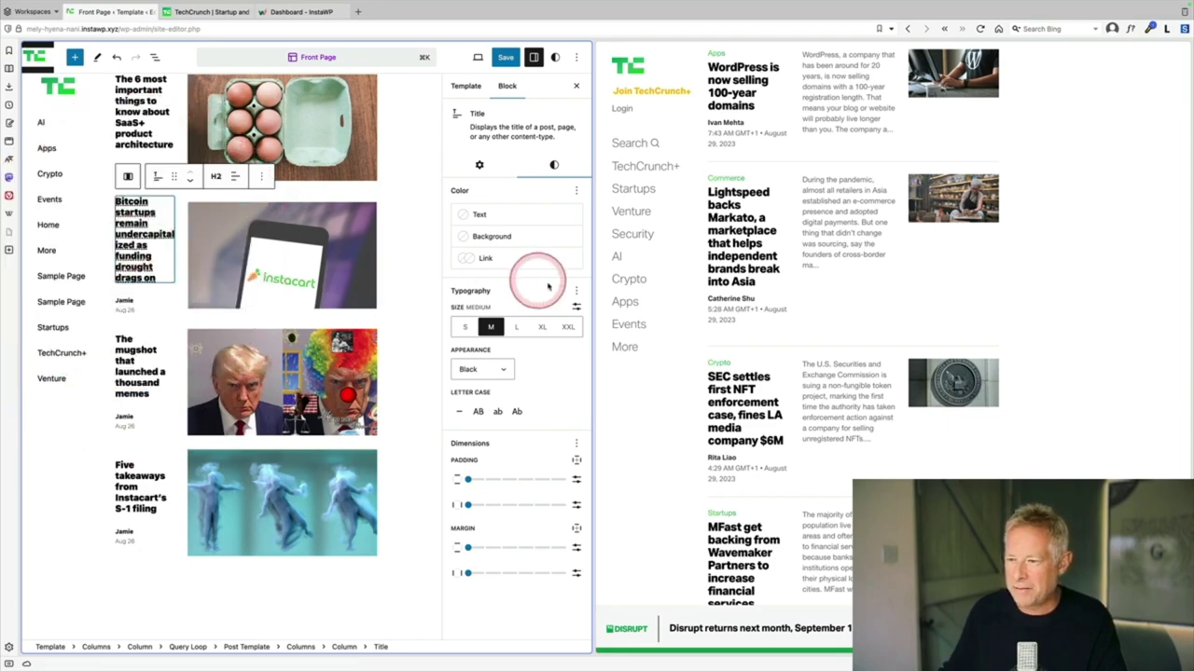
click(482, 369)
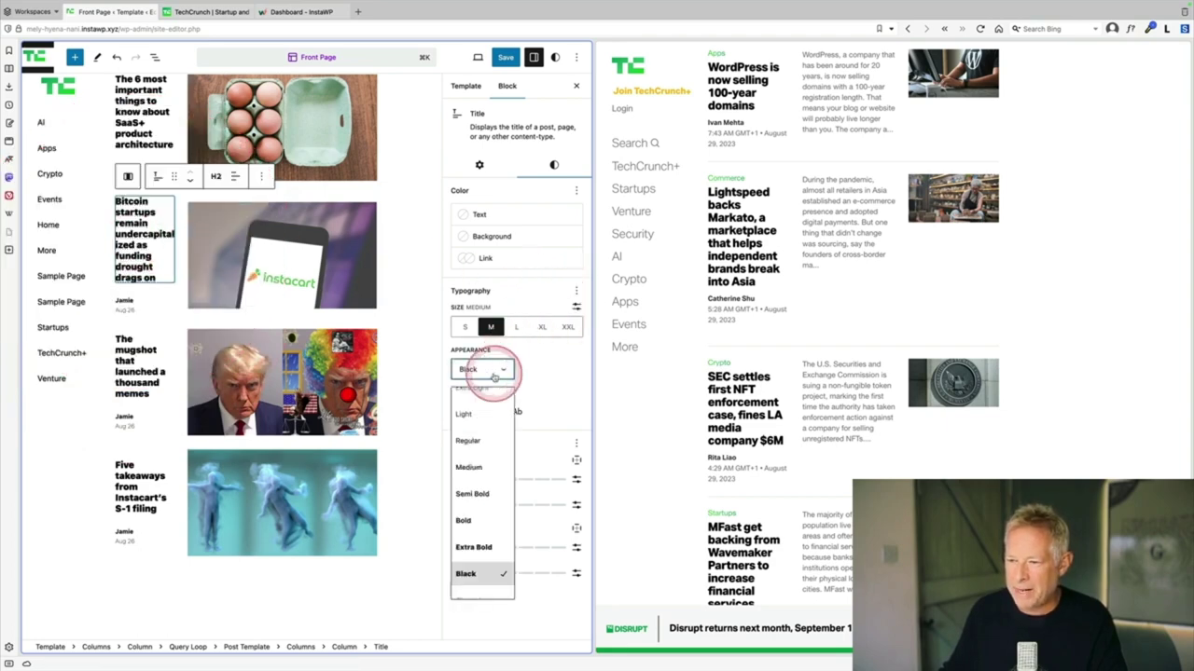
click(468, 573)
click(725, 257)
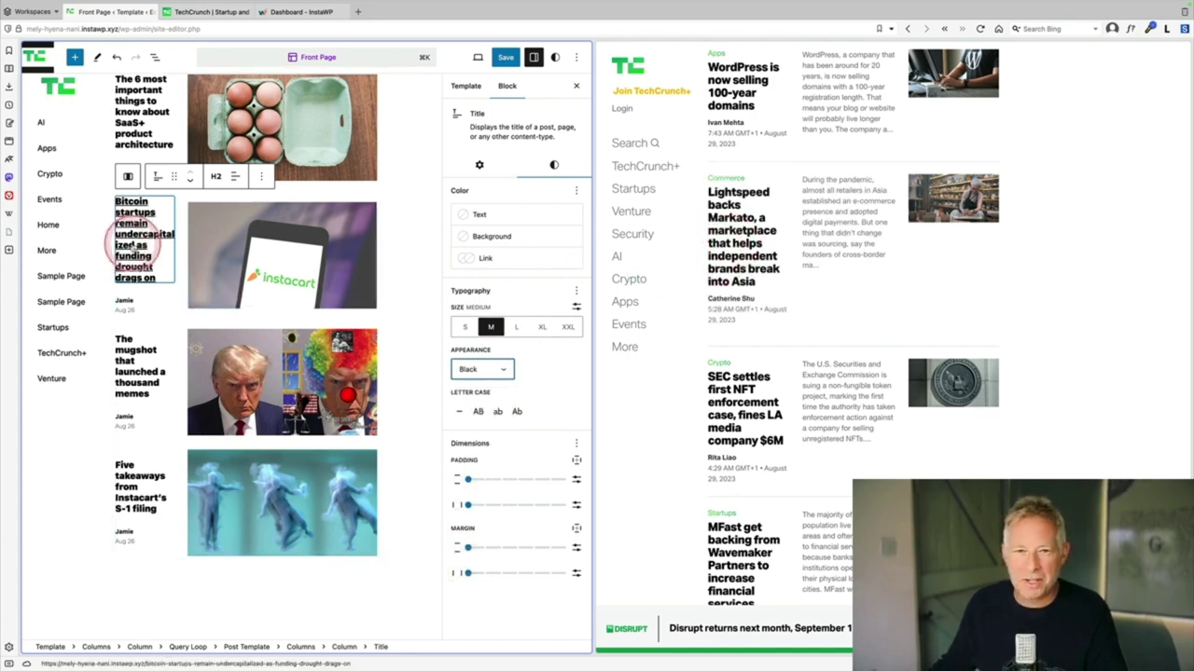
Step: Insert a Categories block directly above the post Title in the Query Loop's text column
drag(594, 373, 514, 373)
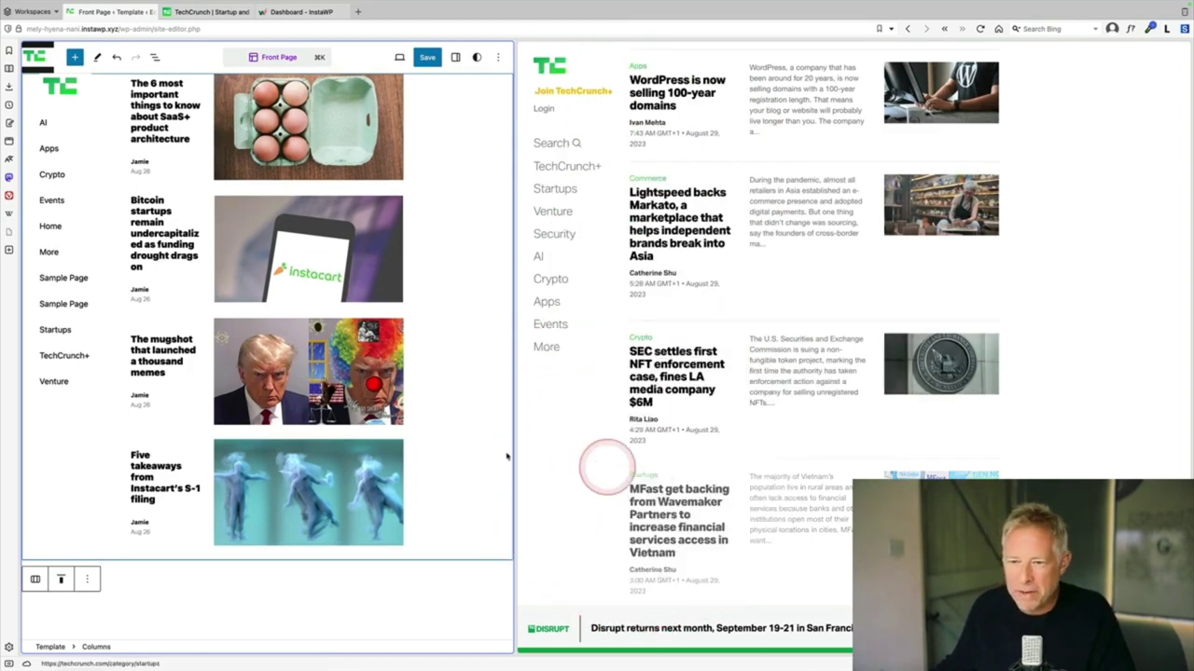
click(177, 363)
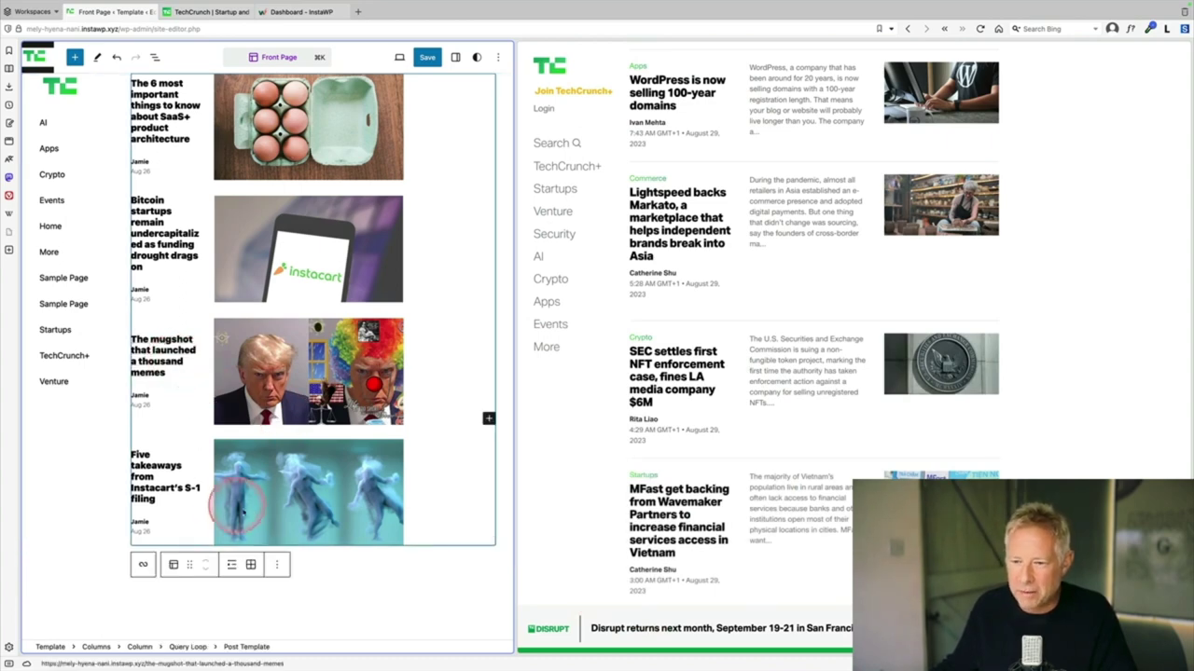
click(149, 358)
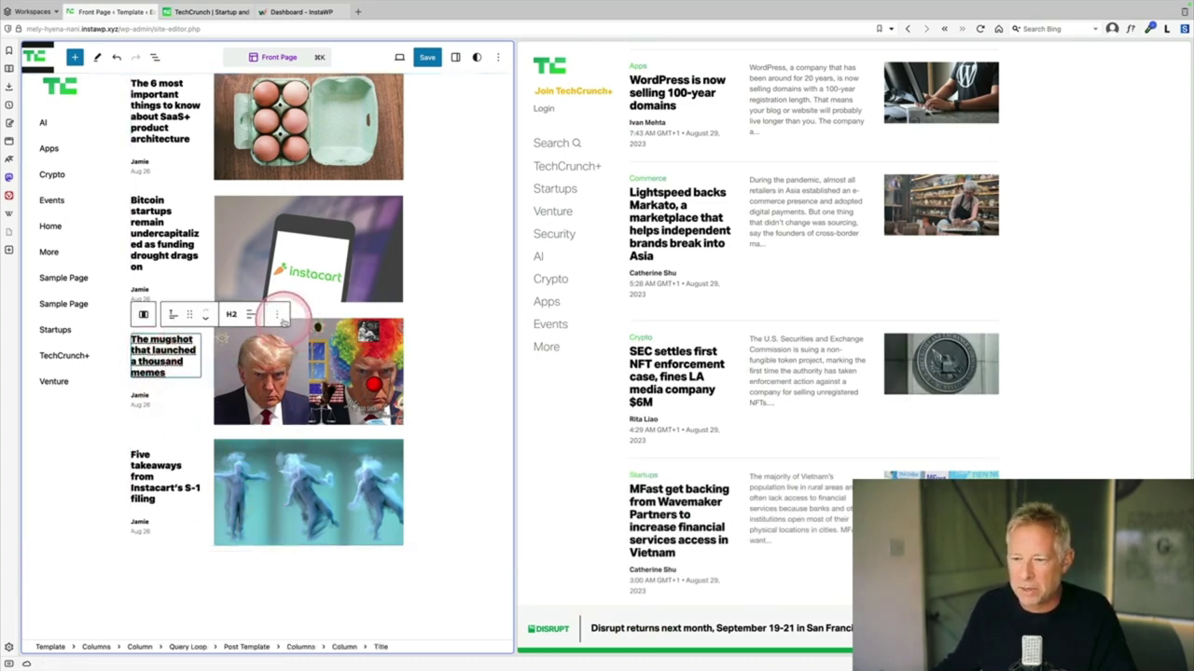
click(277, 315)
click(289, 403)
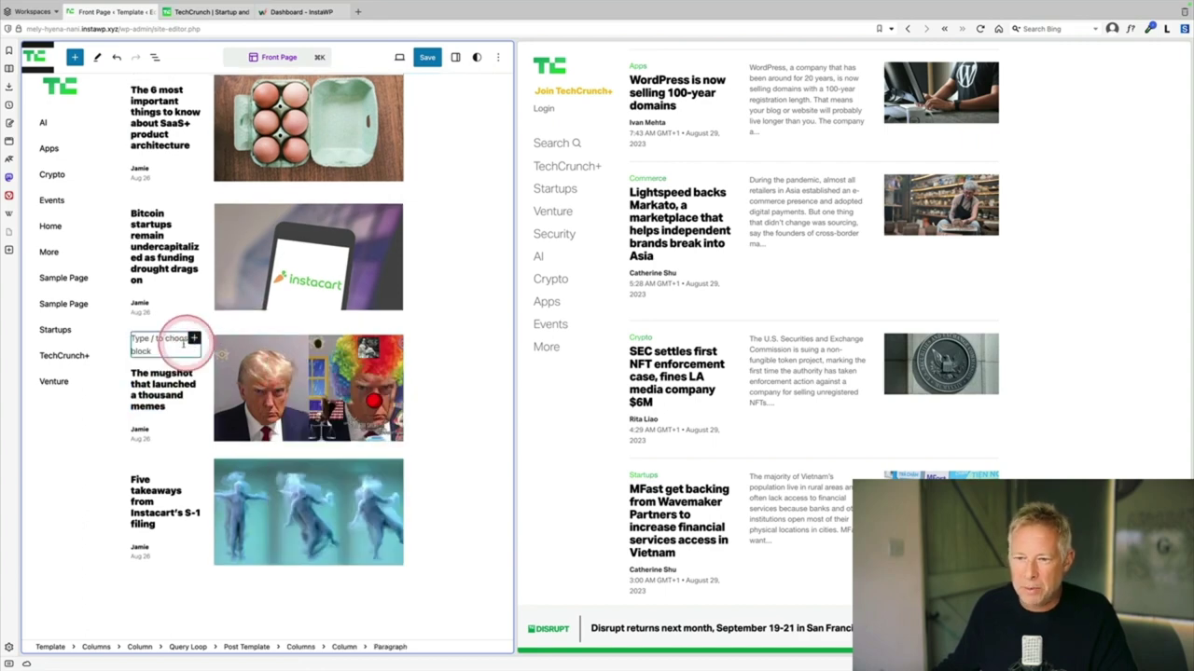
text(/c)
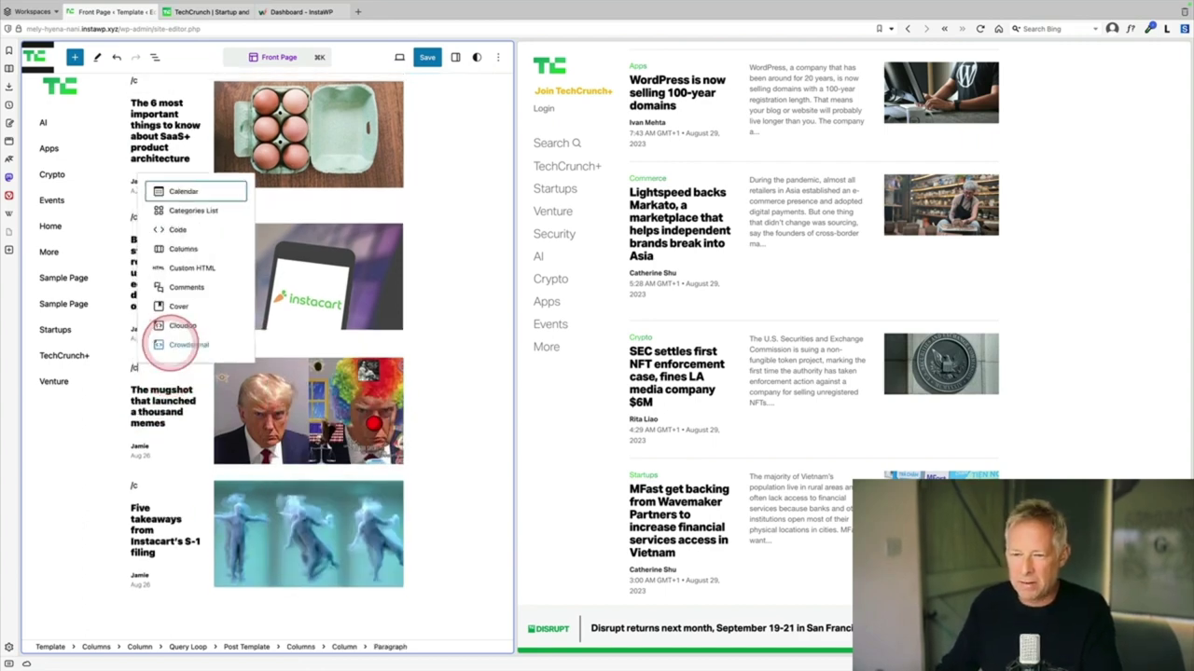
text(ato)
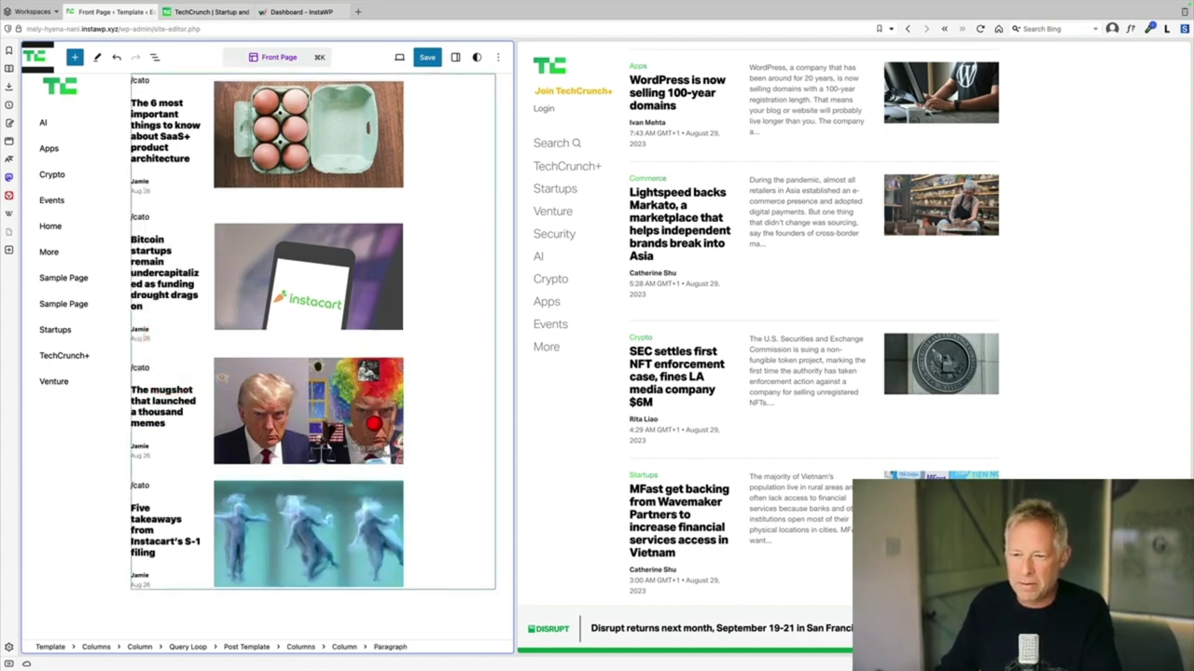
key(BackSpace)
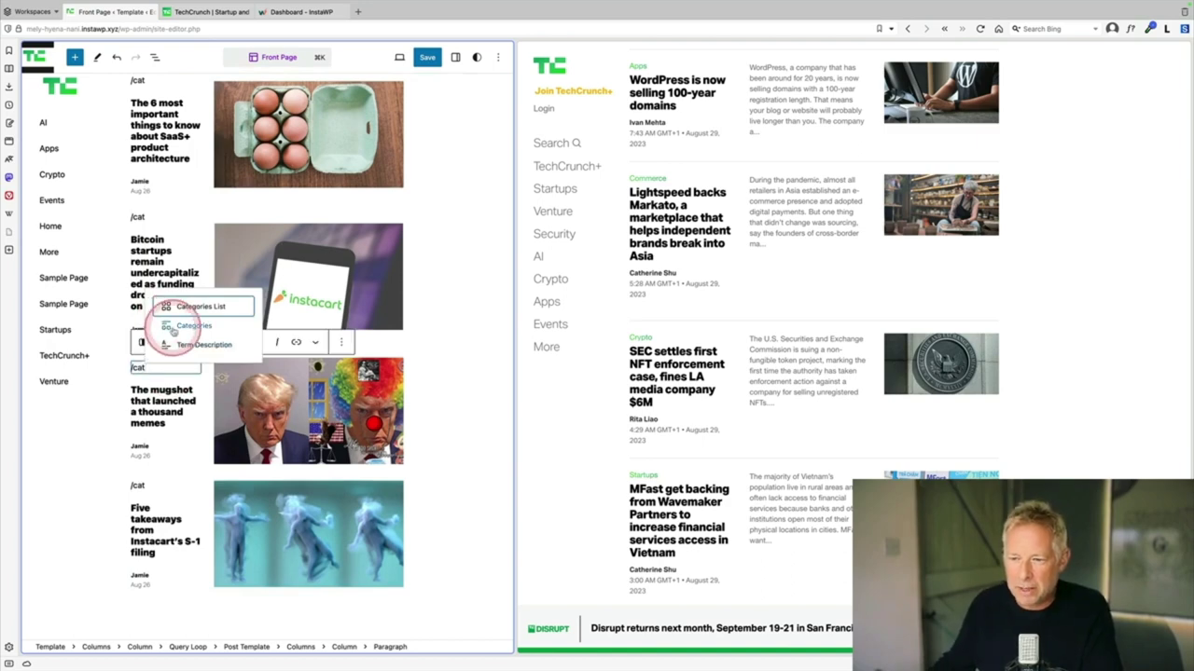
click(178, 325)
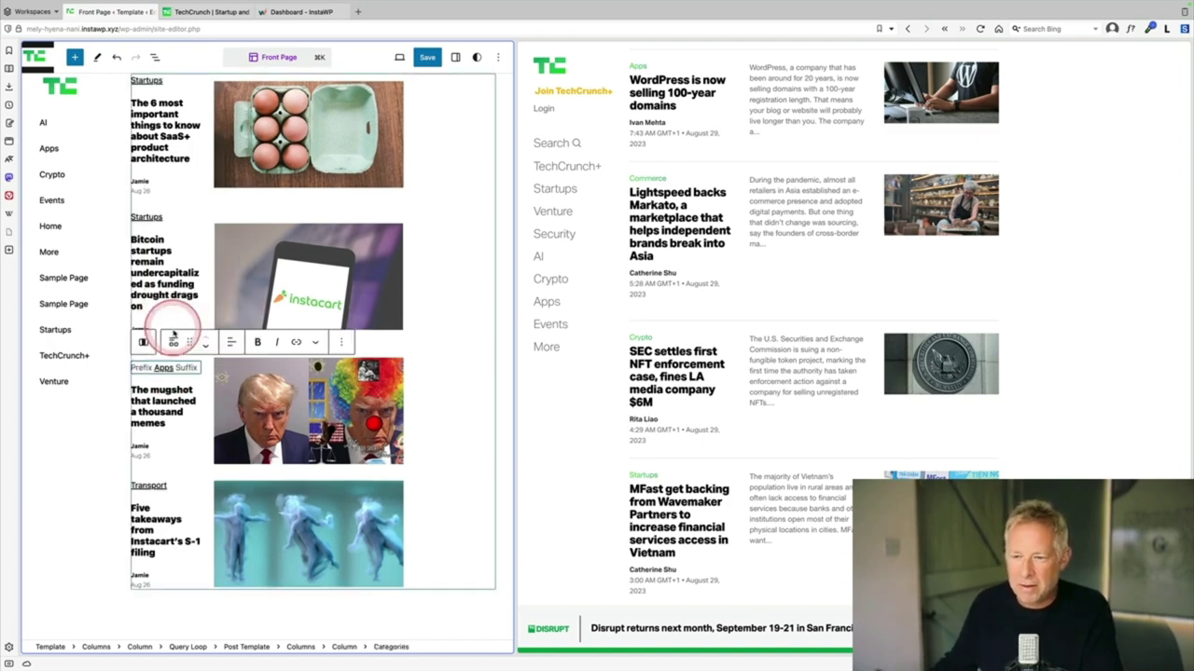
Step: Set the Categories block's default link color to the custom green #22CB43
click(149, 221)
click(149, 220)
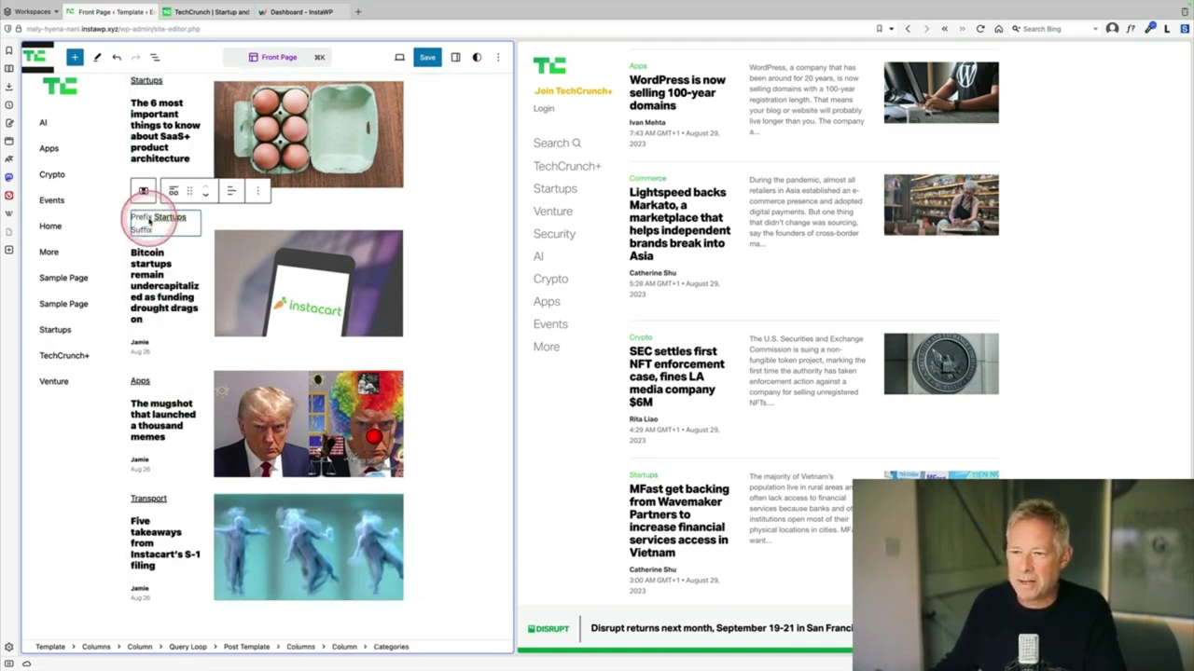
click(454, 57)
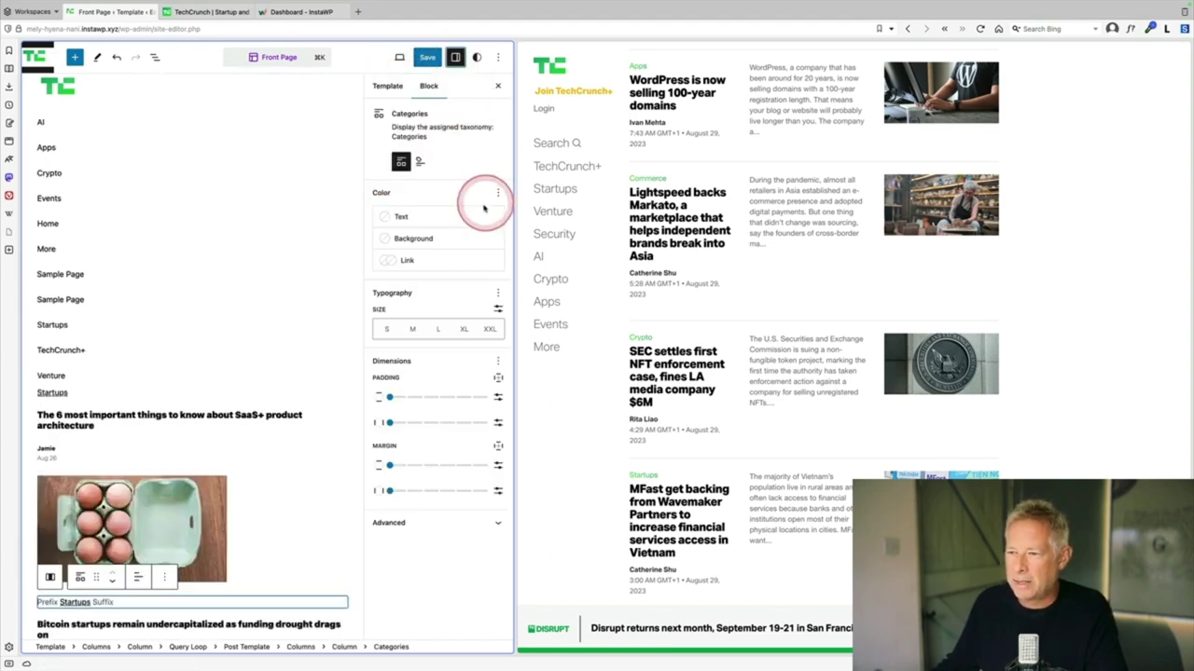
click(437, 267)
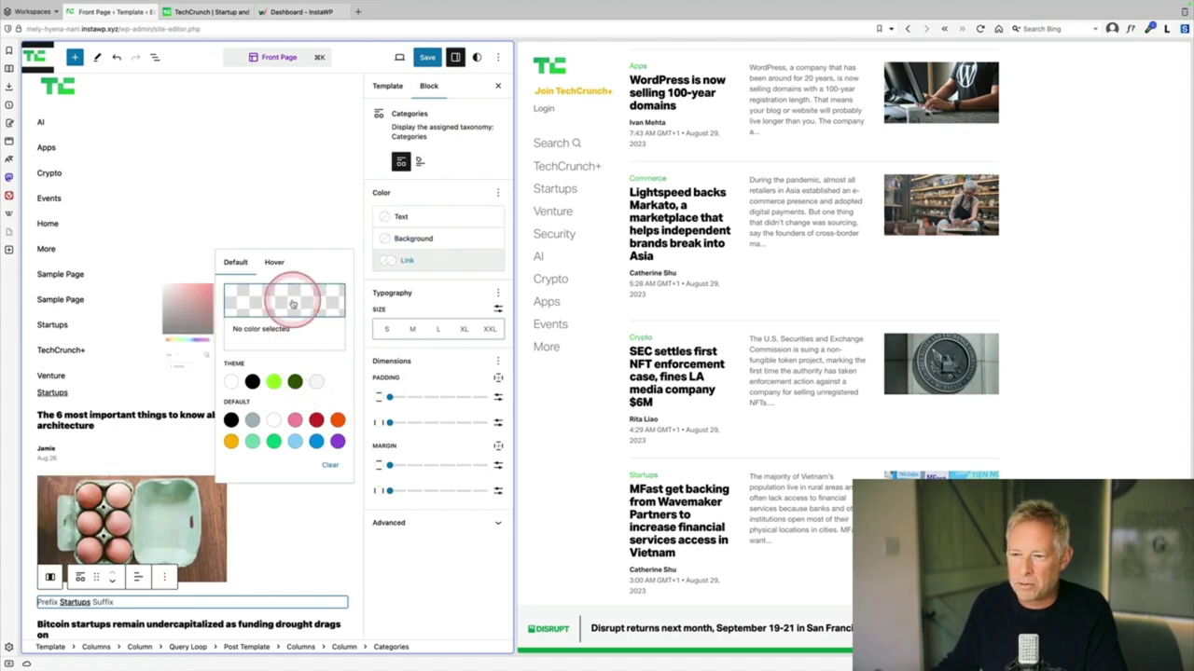
click(293, 299)
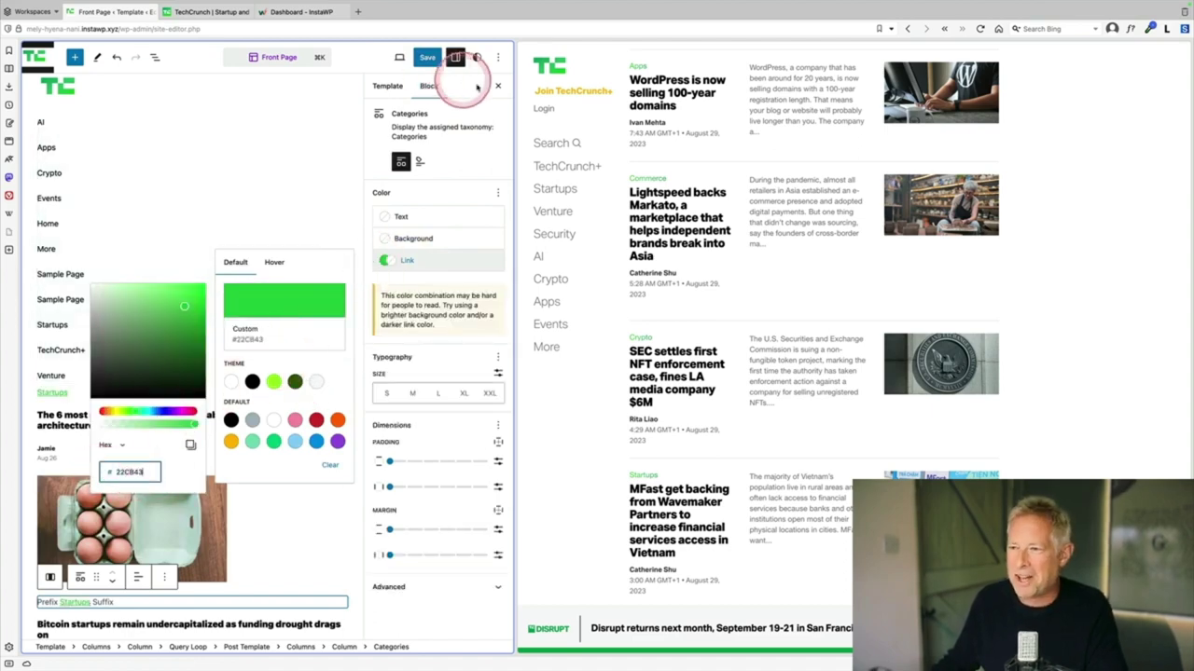
Step: Combine the Categories and Title blocks into a Group and set its block spacing to 0
click(455, 57)
drag(497, 112, 613, 170)
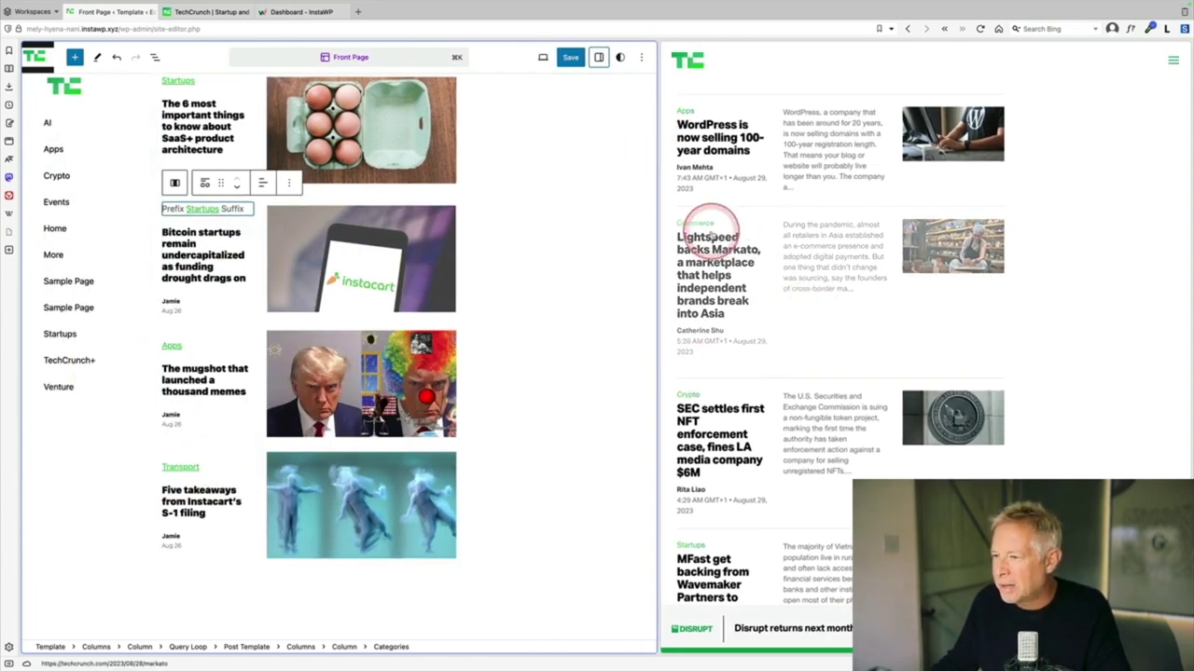
click(560, 245)
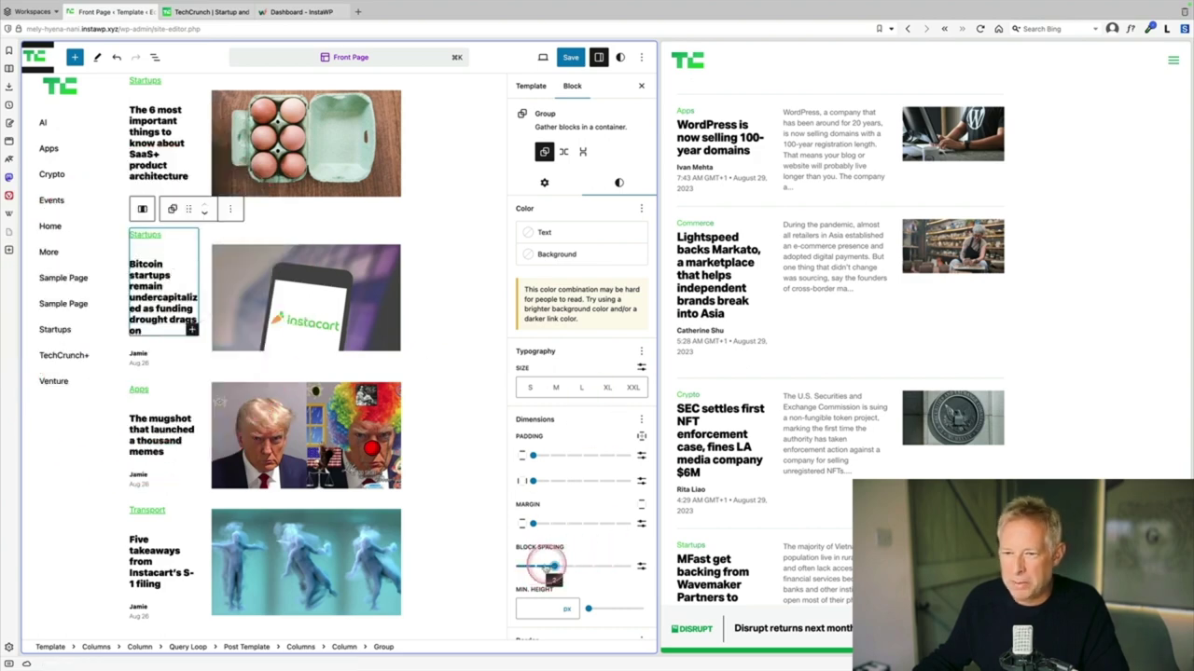
drag(554, 566, 516, 567)
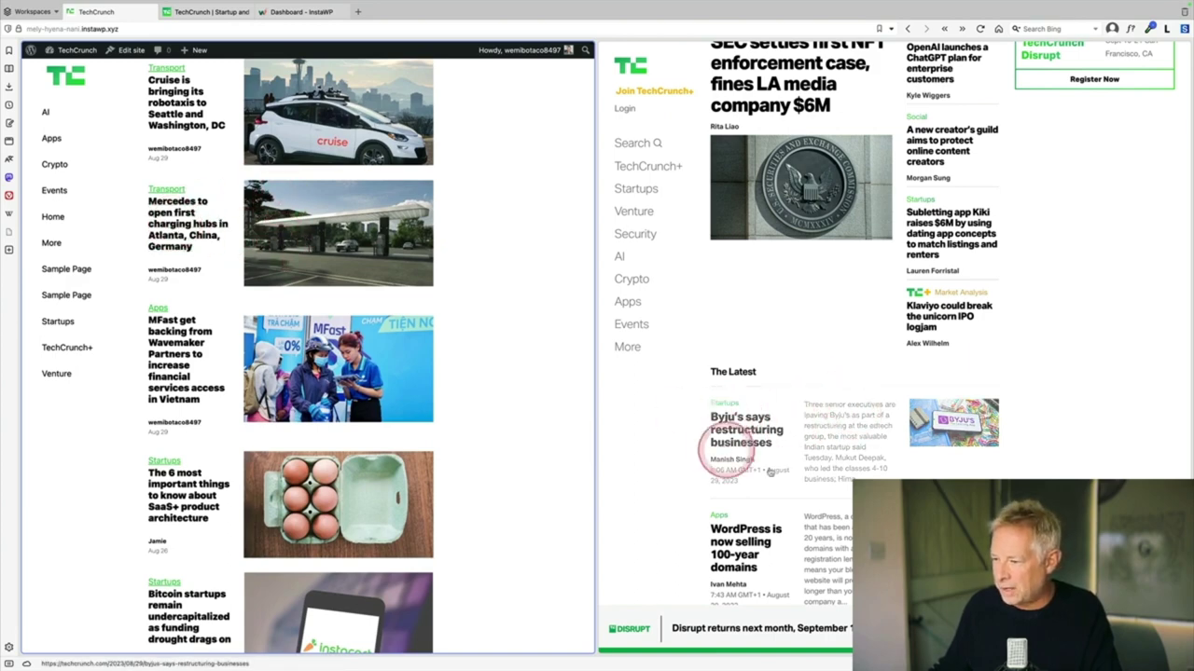
Step: Compare the live homepage's post list with TechCrunch, open the Bitcoin startups post, and return to the homepage
scroll(856, 344, down, 2)
scroll(855, 355, up, 1)
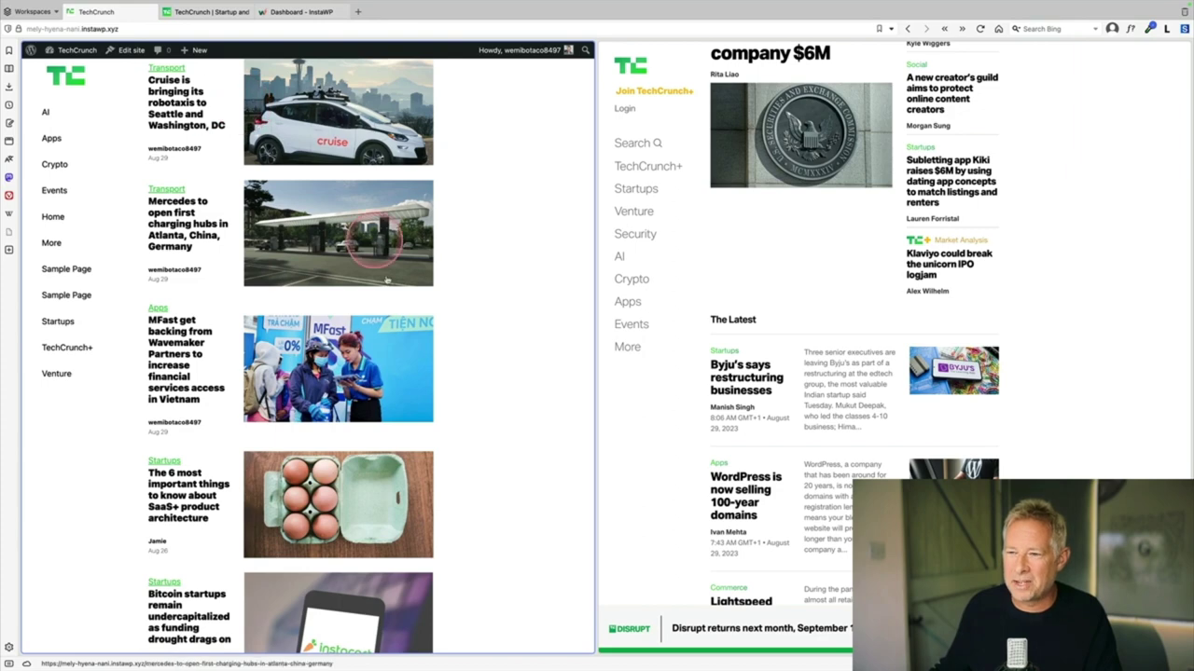
scroll(388, 280, down, 4)
scroll(394, 313, down, 2)
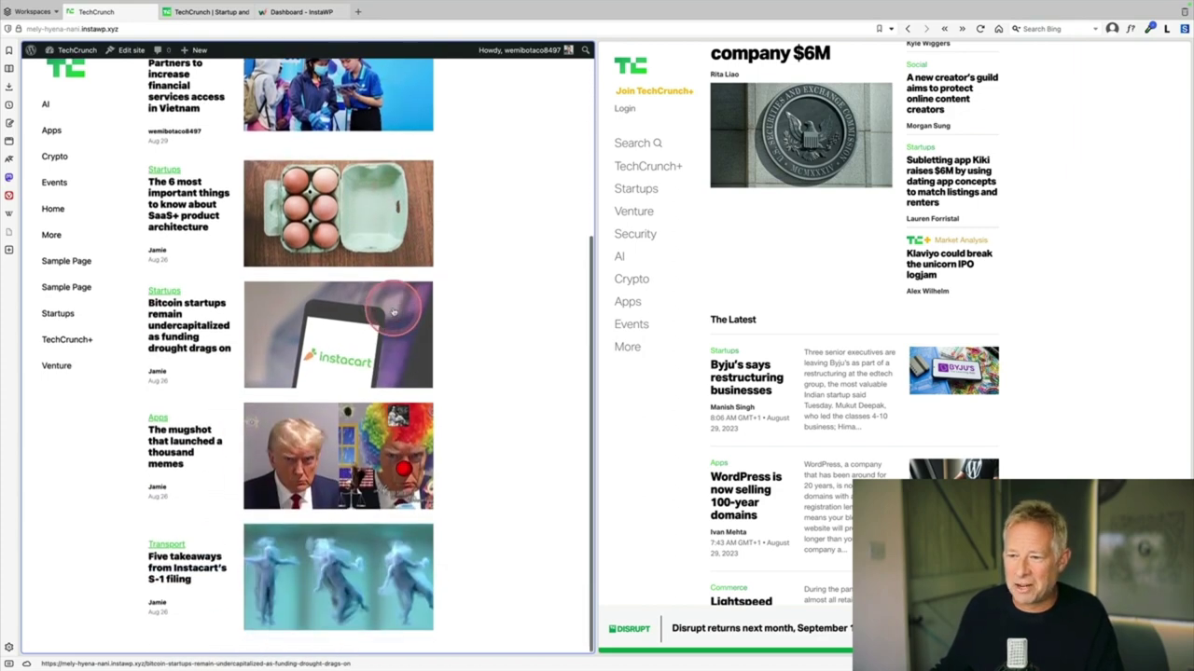
click(189, 332)
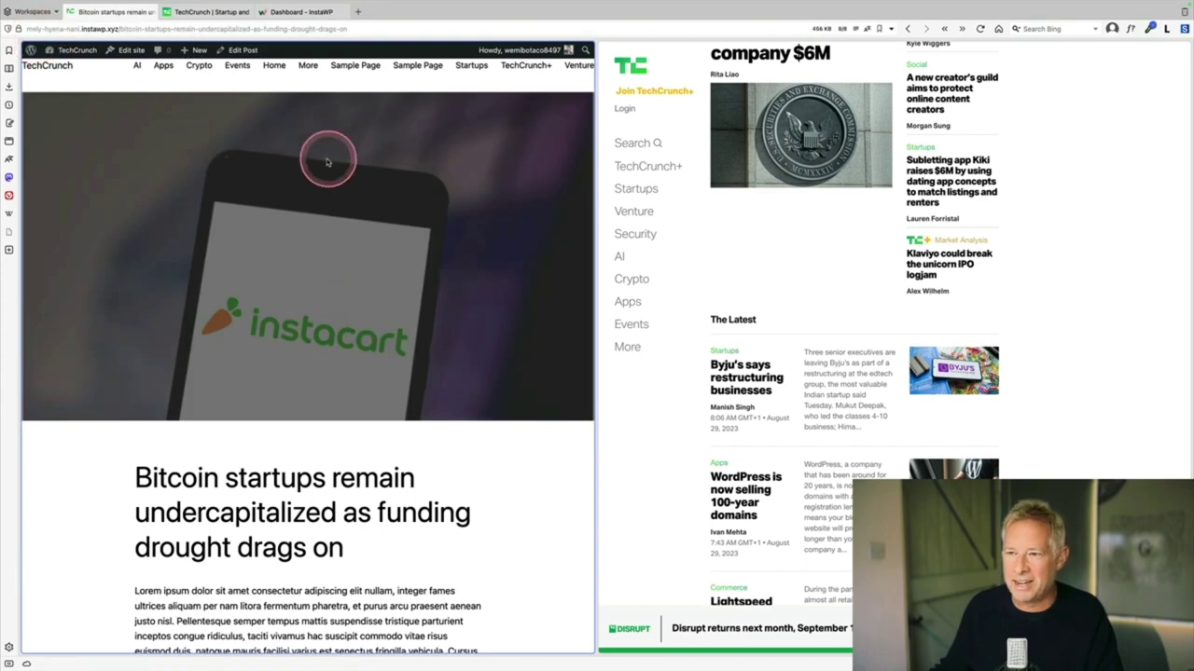
click(42, 64)
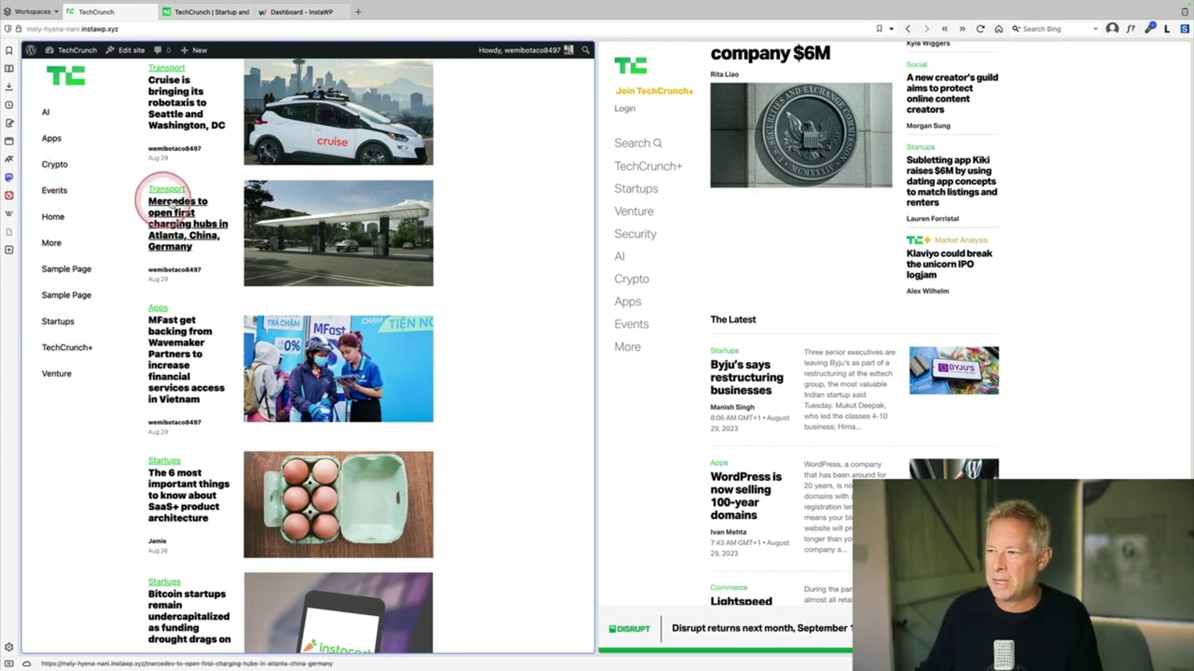
Step: Reopen the Front Page template and convert the sidebar Navigation's automatic Page List into individually editable links
click(130, 51)
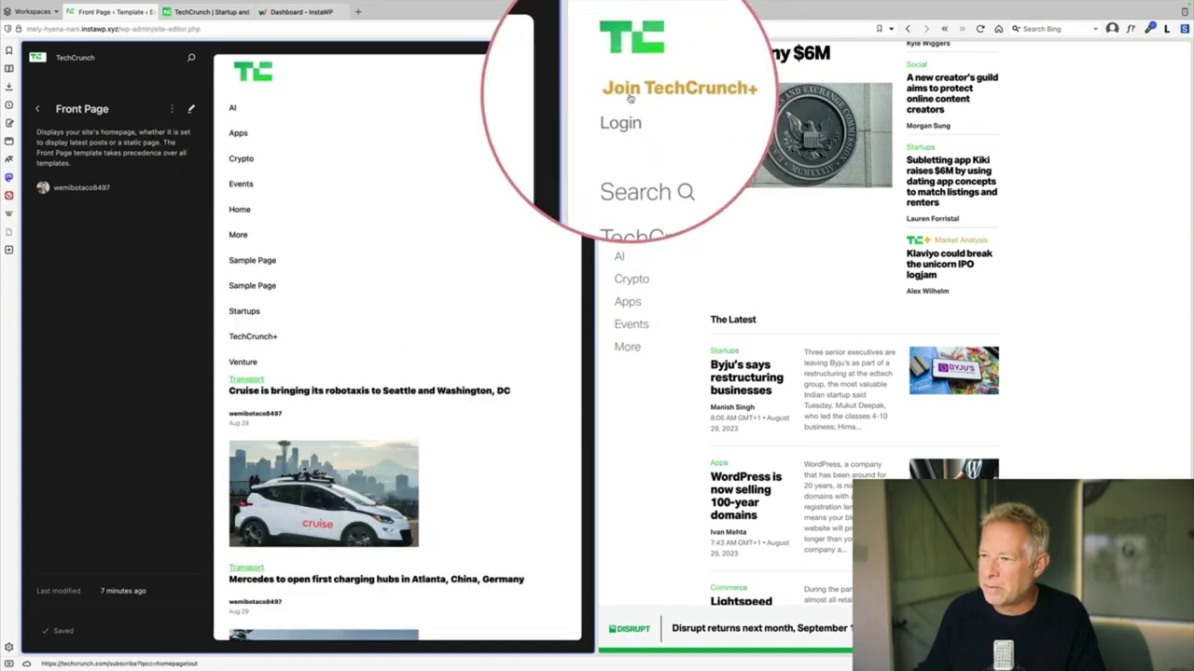
click(224, 206)
click(49, 215)
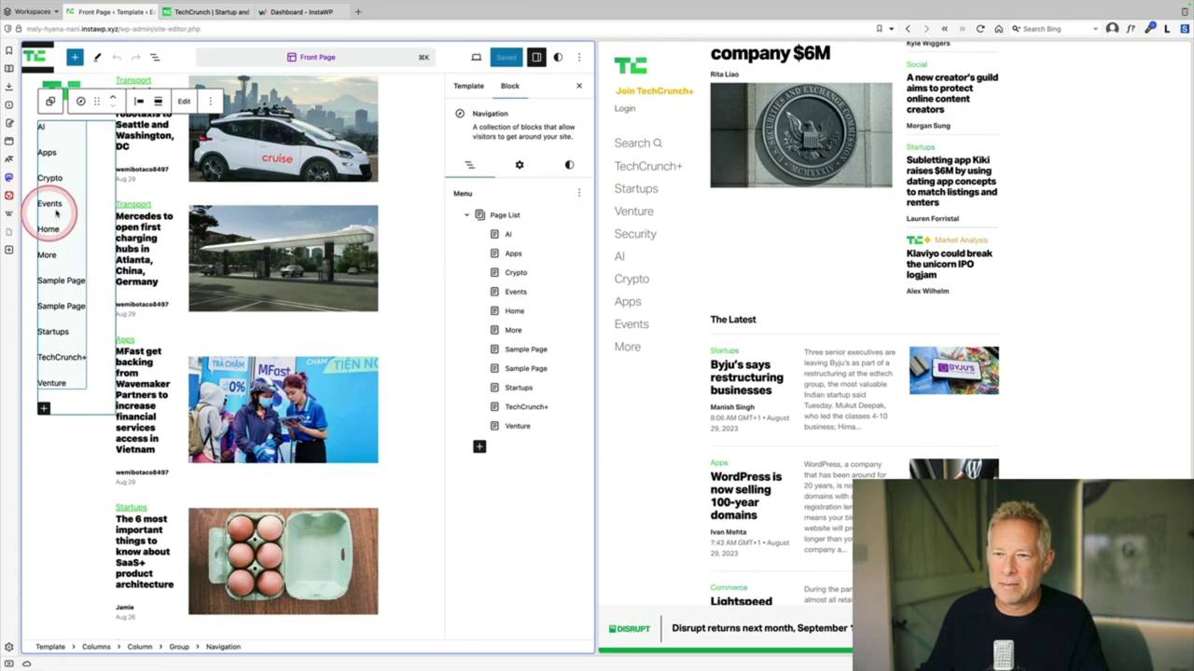
click(54, 198)
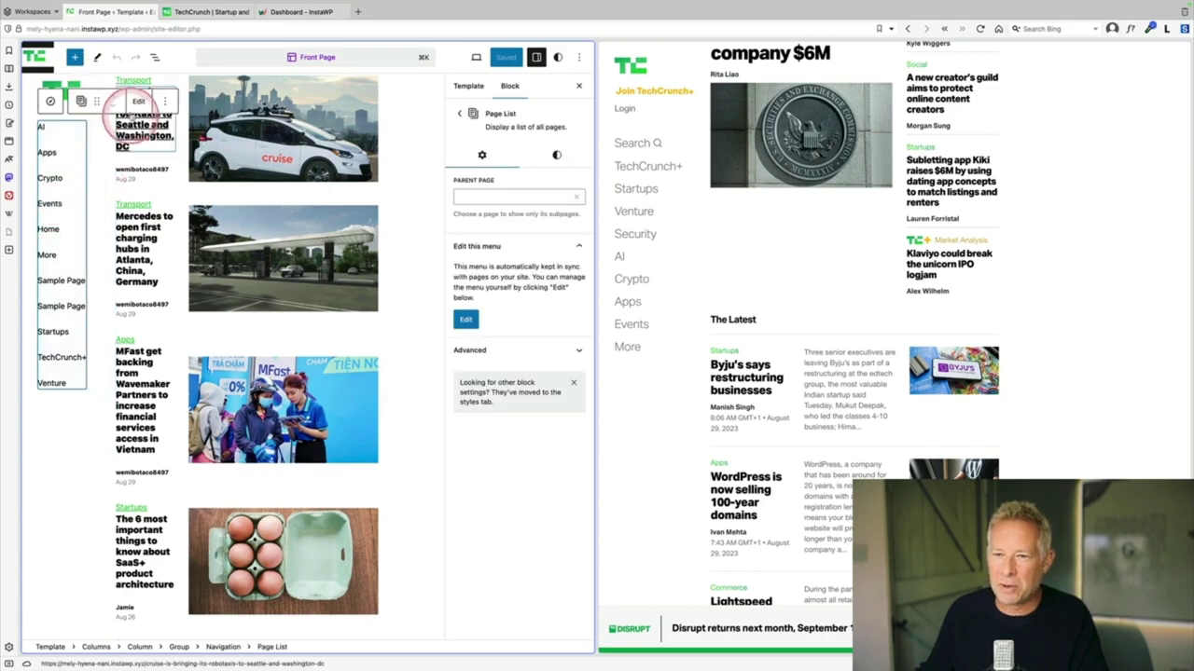
click(138, 101)
click(404, 377)
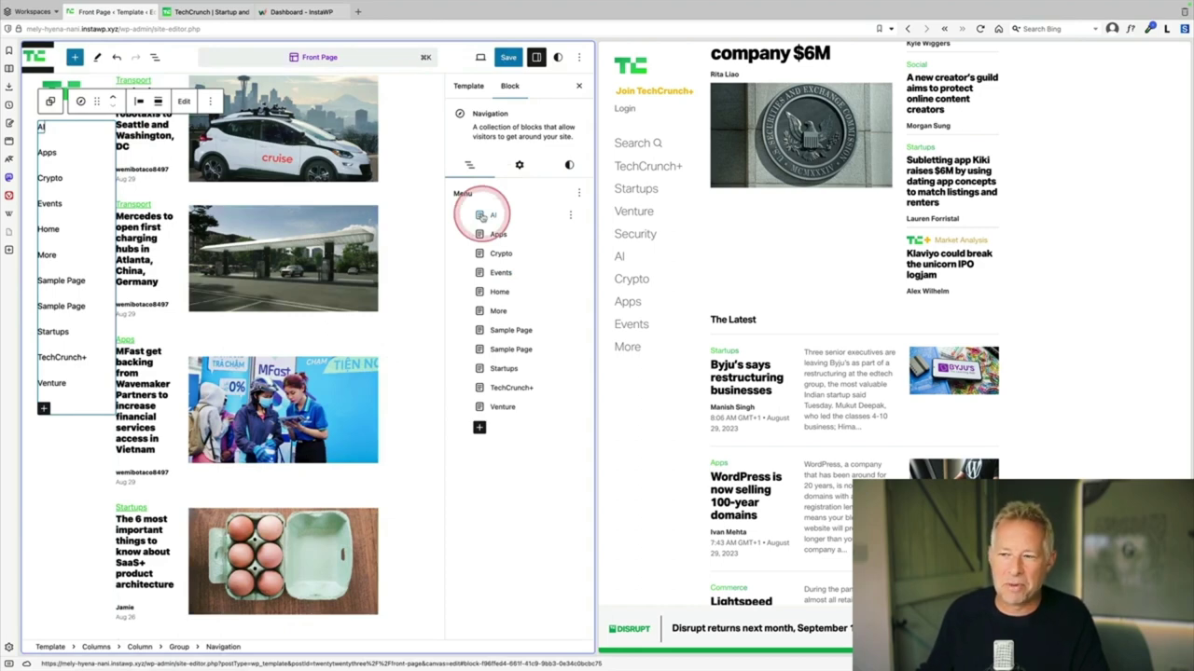
Step: Move the Venture link directly below Apps in the Navigation menu
mouse_move(481, 215)
mouse_down()
mouse_move(479, 307)
mouse_move(501, 400)
mouse_move(494, 222)
mouse_up()
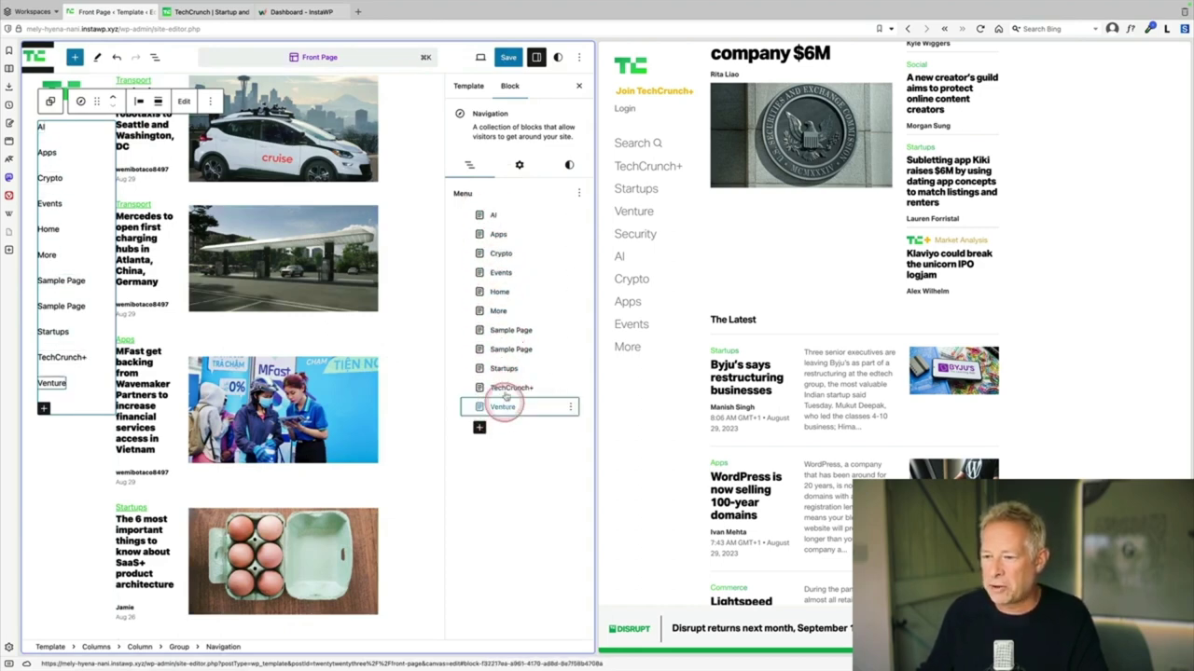
drag(505, 404, 522, 248)
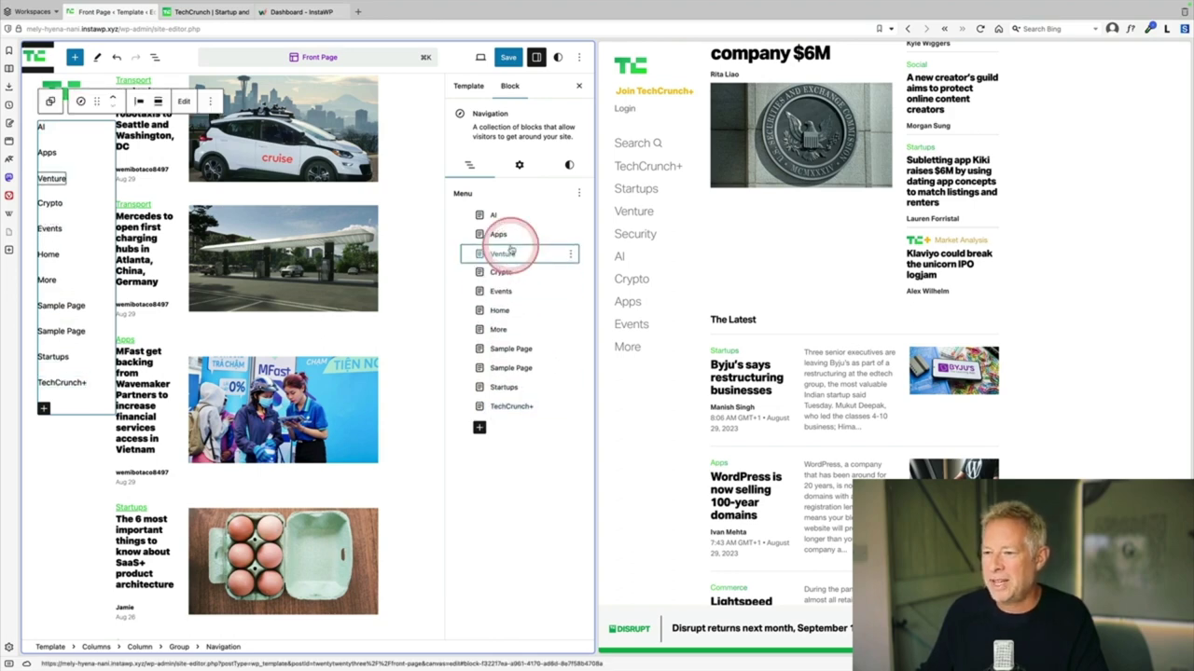
click(555, 353)
click(466, 109)
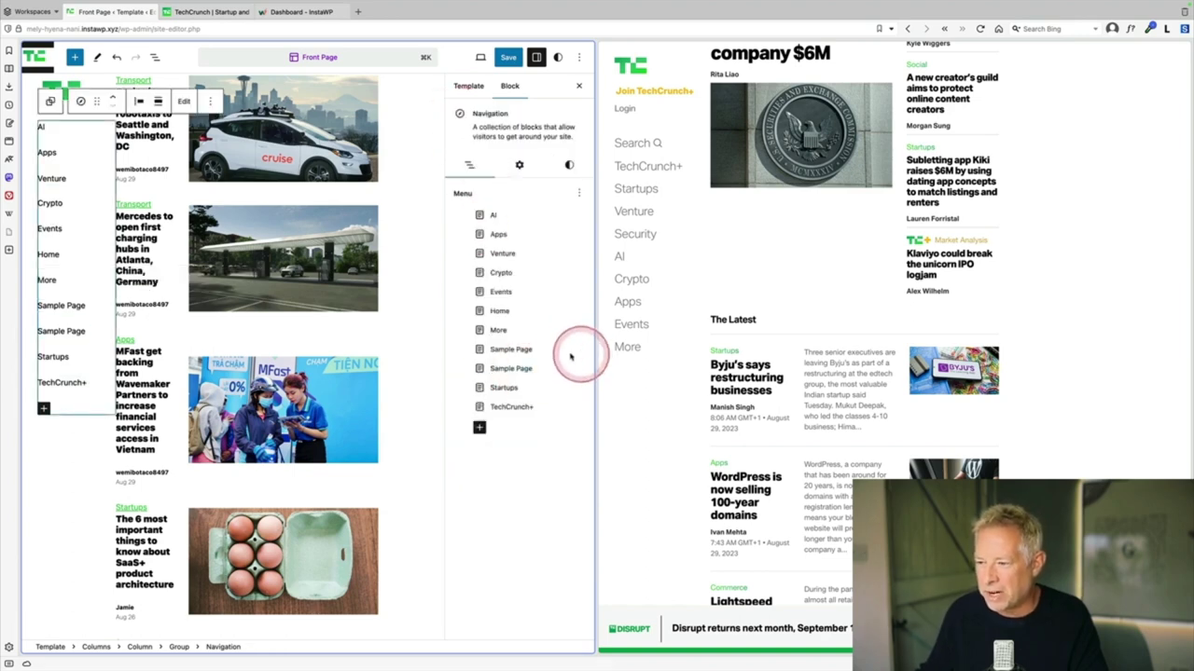
Step: Remove both Sample Page links from the Navigation menu
click(570, 350)
click(488, 439)
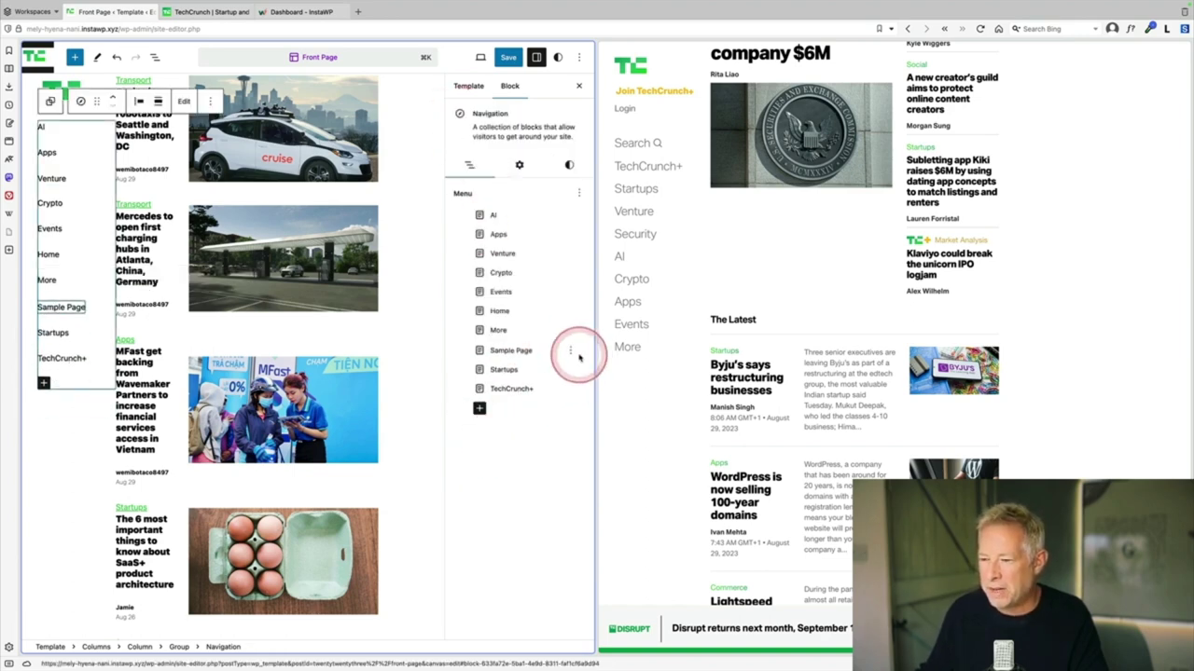
click(570, 350)
click(520, 437)
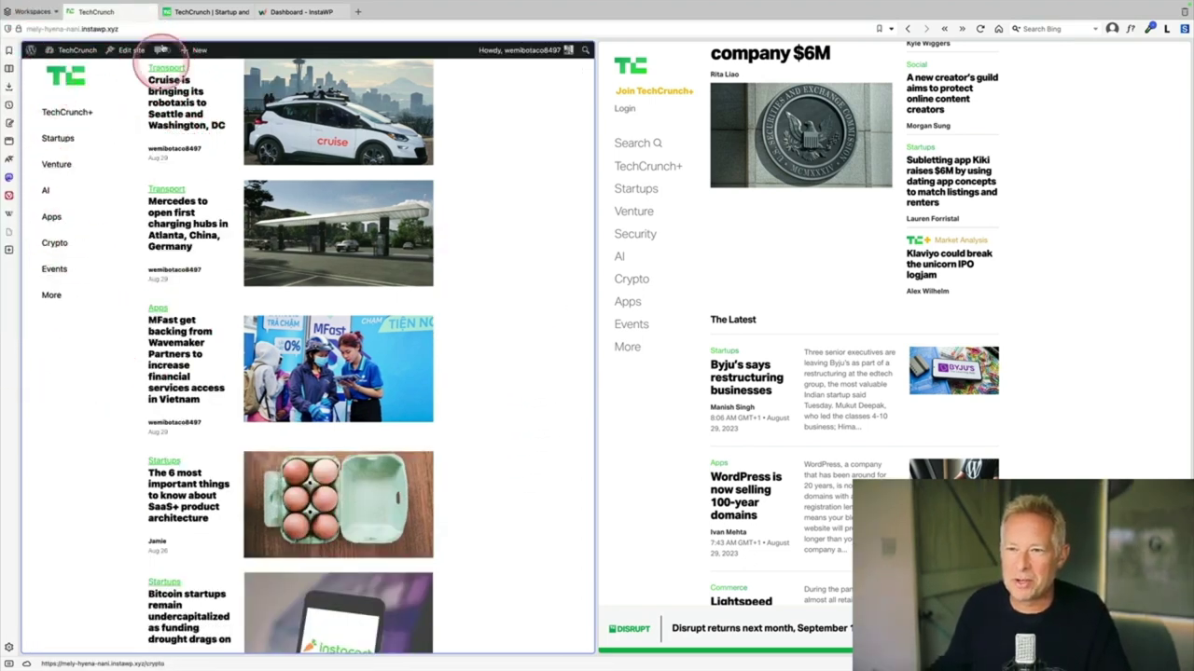
Step: Reopen the Front Page template for editing and set the sidebar Navigation's block spacing to 0
click(134, 53)
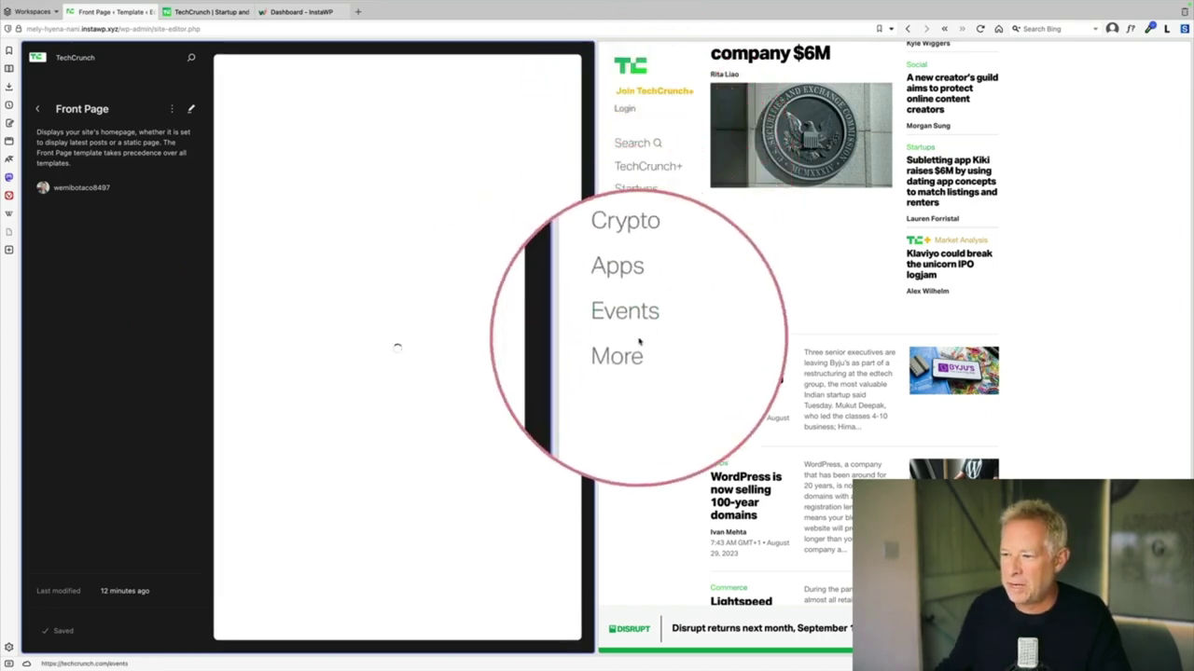
click(228, 154)
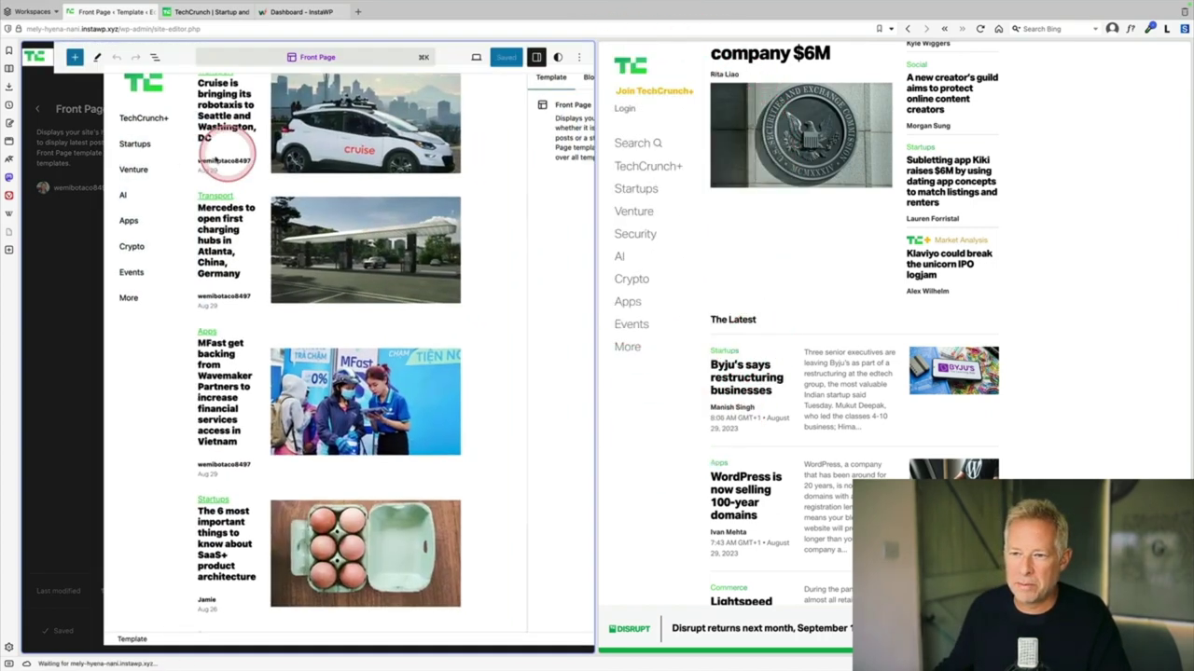
click(53, 178)
click(53, 182)
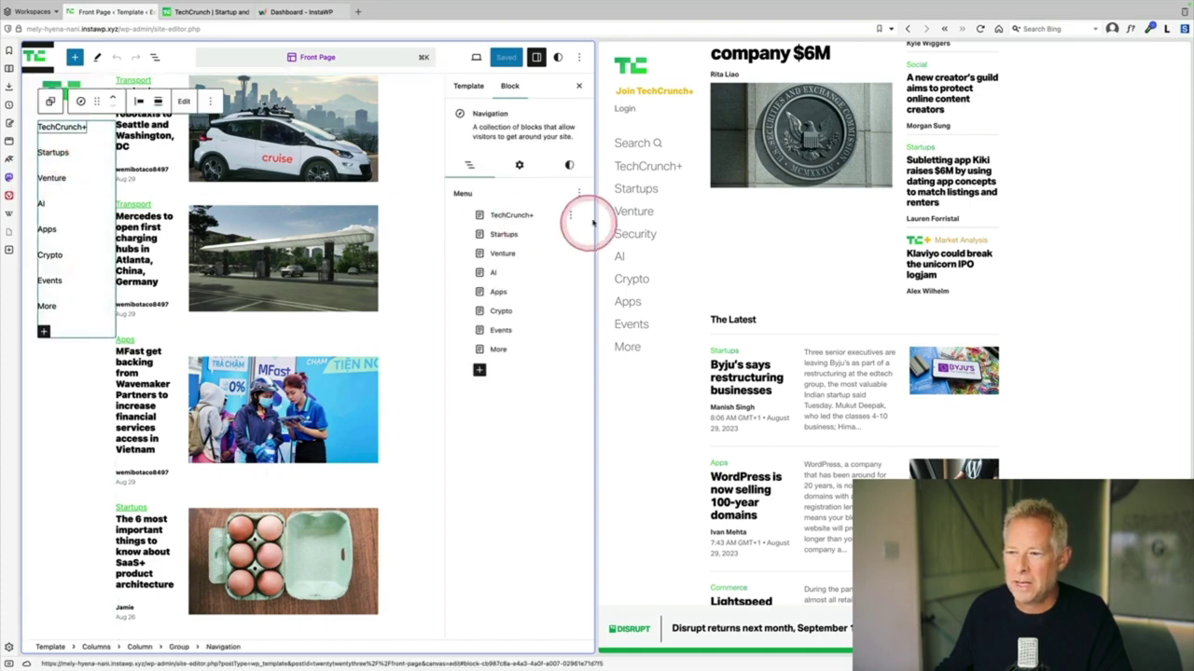
click(570, 166)
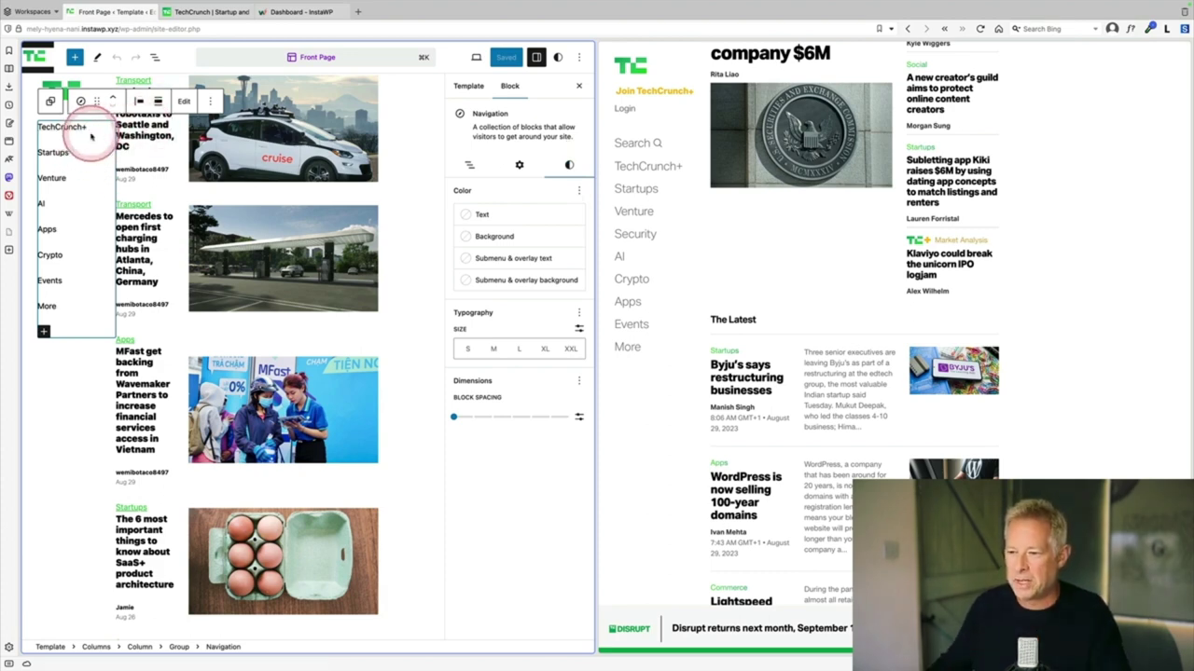
mouse_move(455, 417)
mouse_down()
mouse_move(533, 419)
mouse_move(454, 424)
mouse_up()
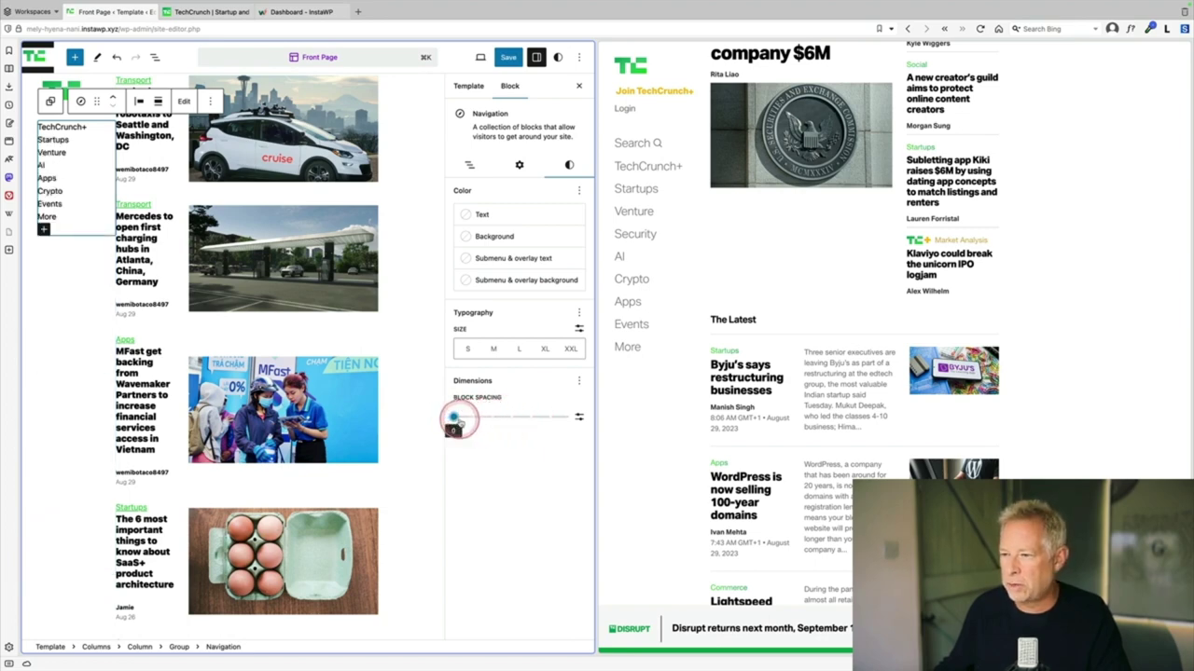
Step: Set the sidebar Navigation's block spacing to a custom value of .5 rem
click(578, 417)
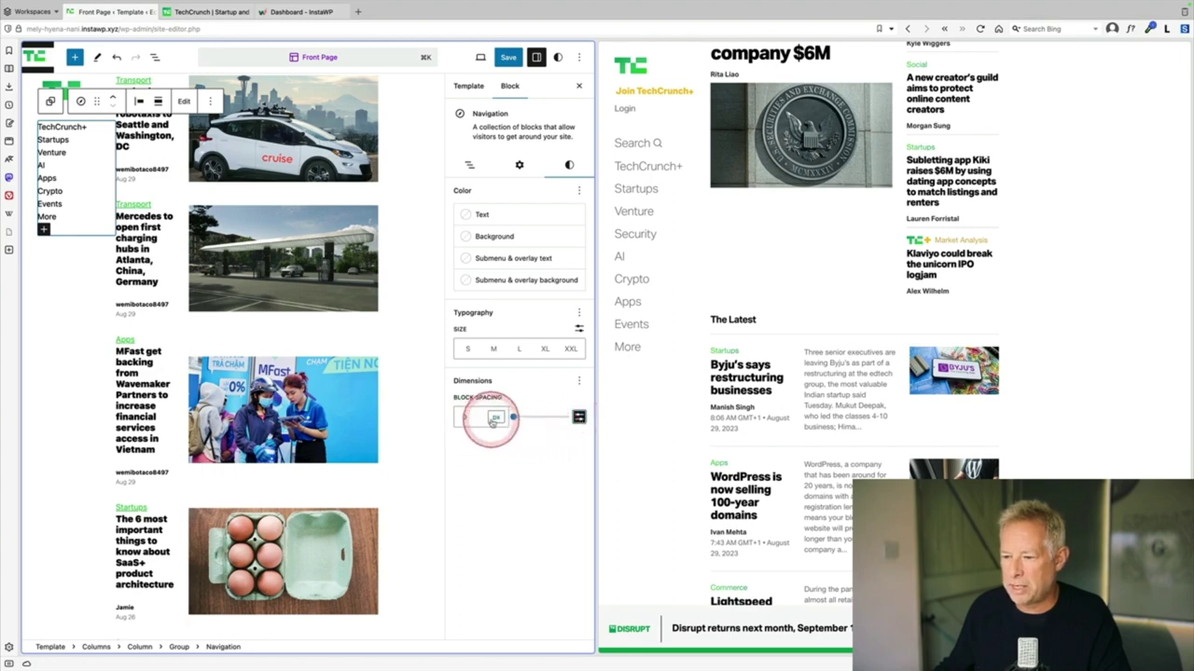
click(497, 418)
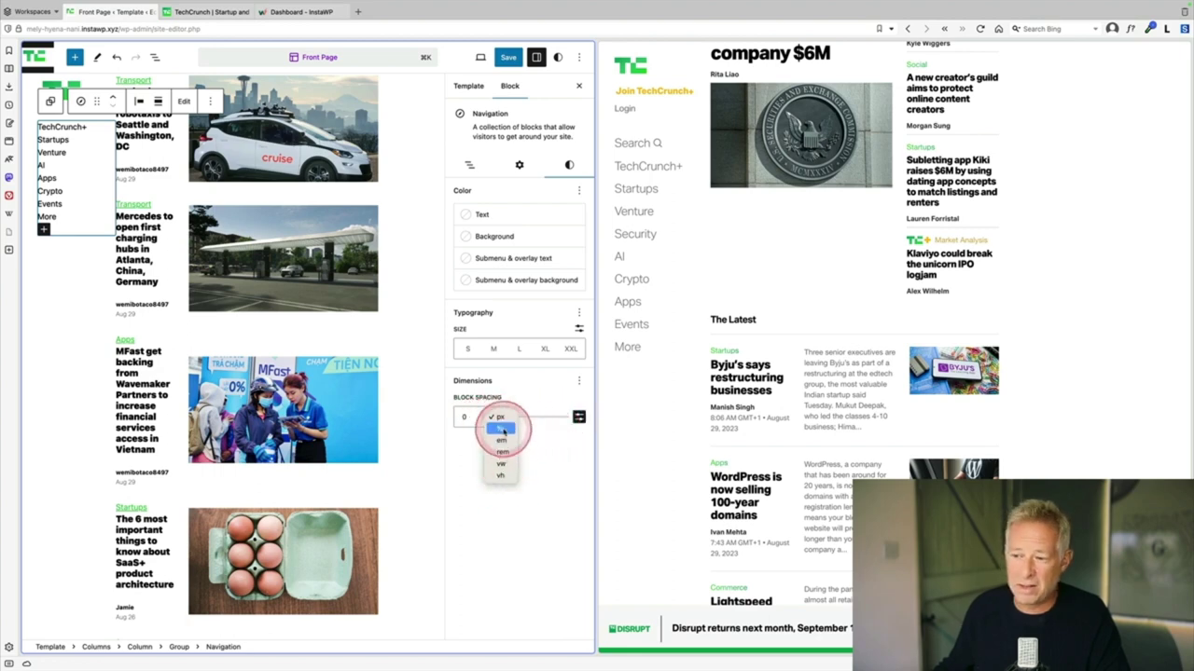
click(503, 452)
click(454, 417)
text(.5)
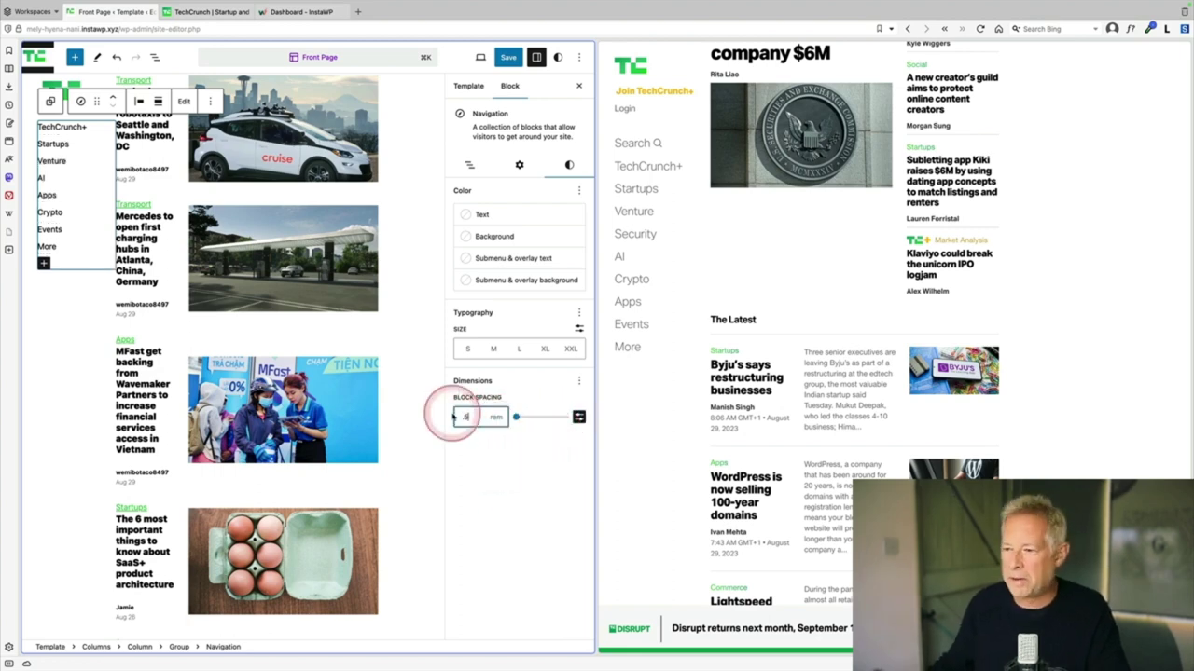
Step: Add the Appearance option to the Navigation's typography settings and set it to Thin
click(578, 313)
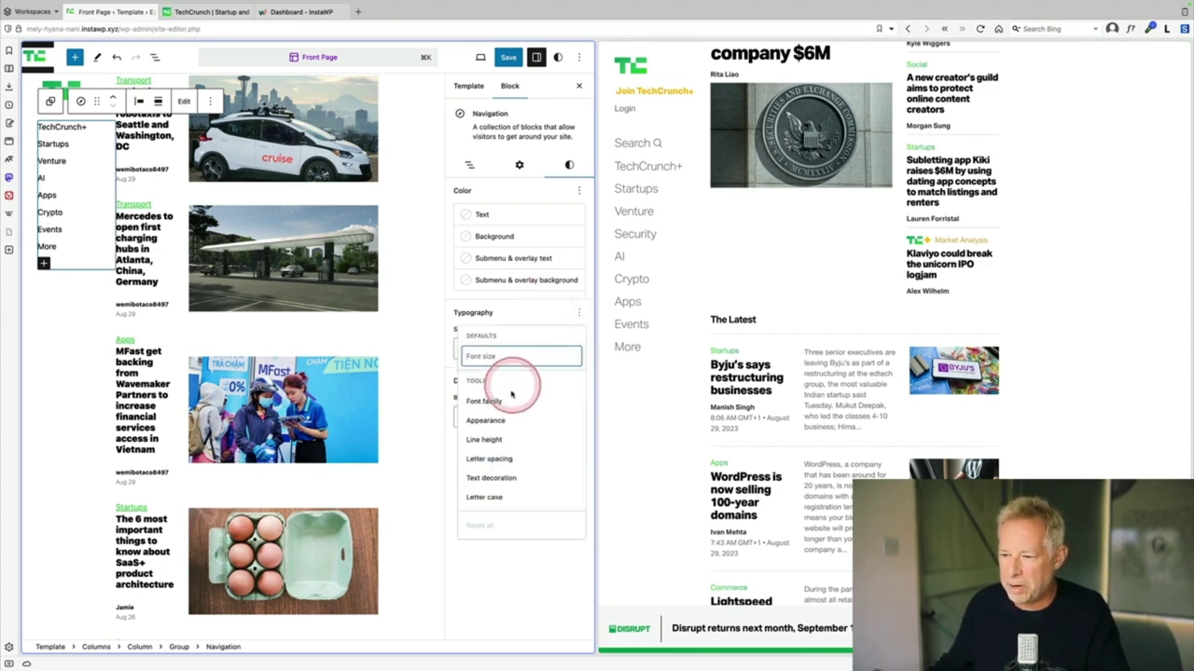
click(503, 420)
click(493, 393)
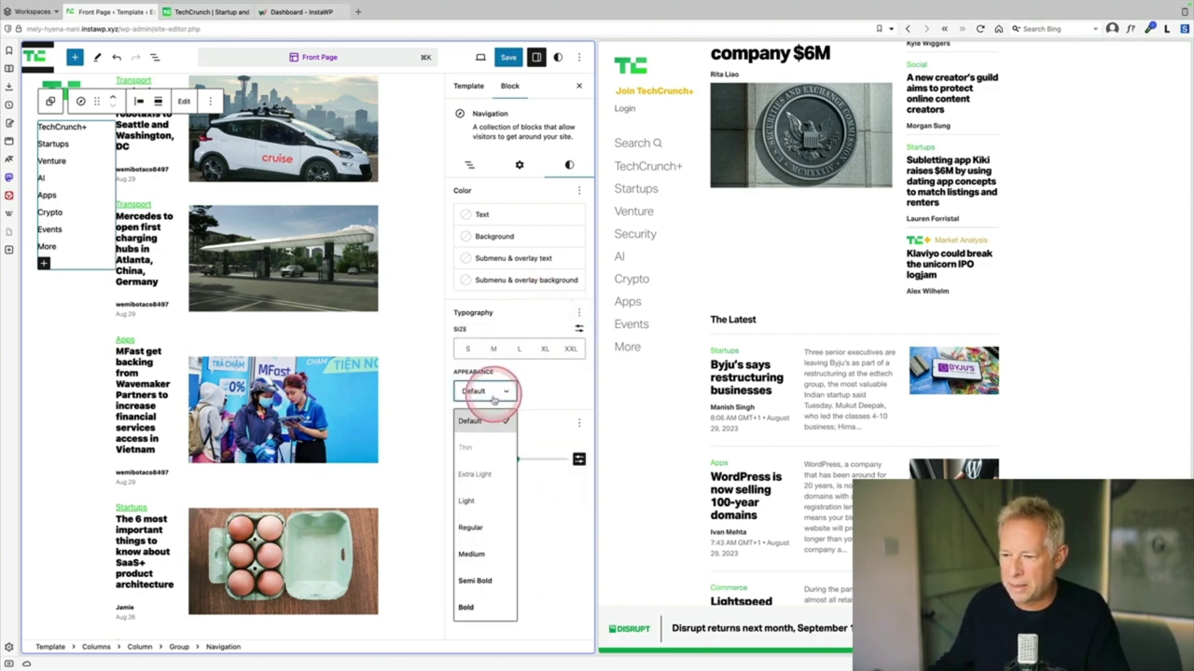
click(478, 448)
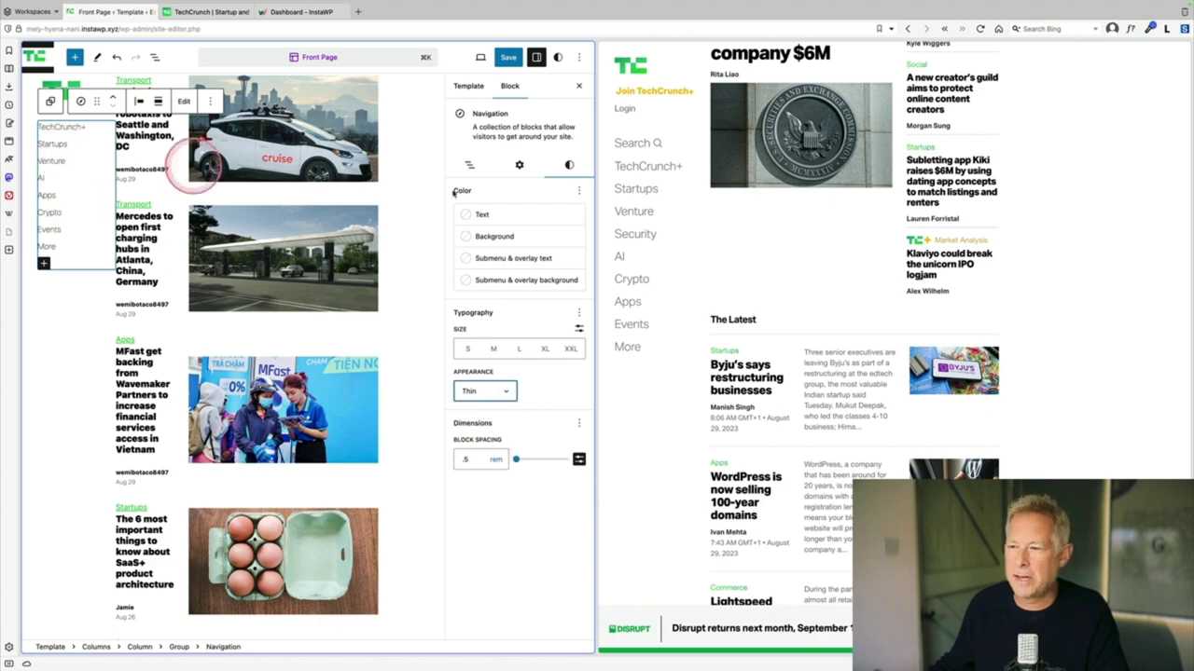
Step: Try the Large and Medium font size presets on the sidebar Navigation
click(519, 349)
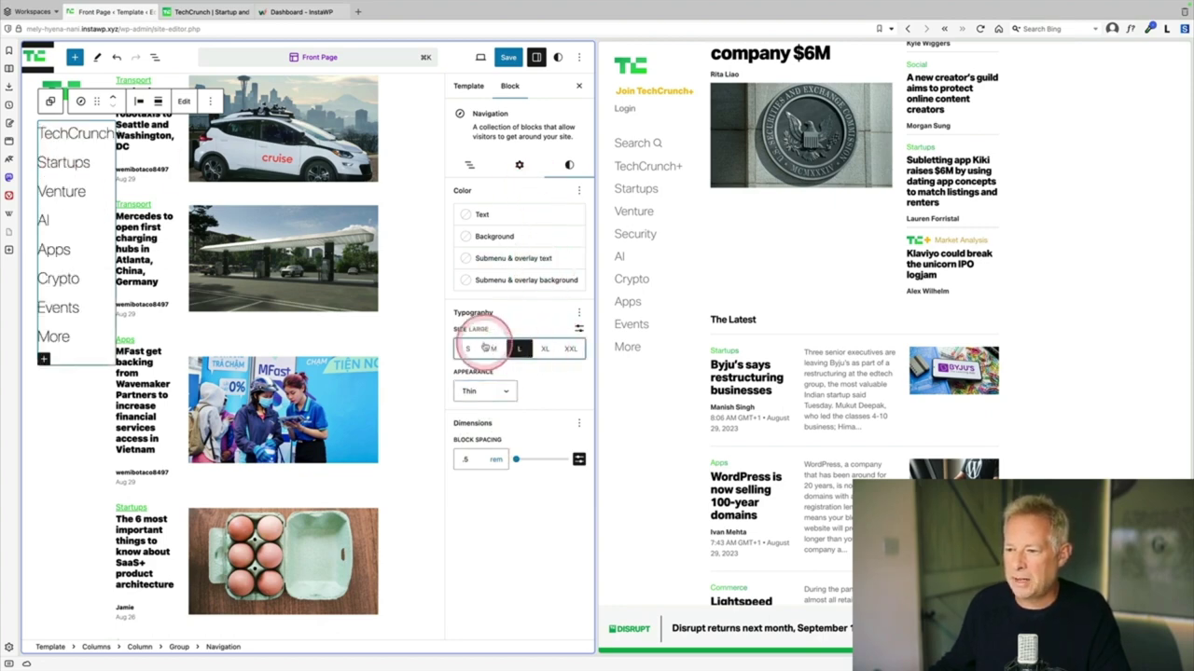
click(495, 349)
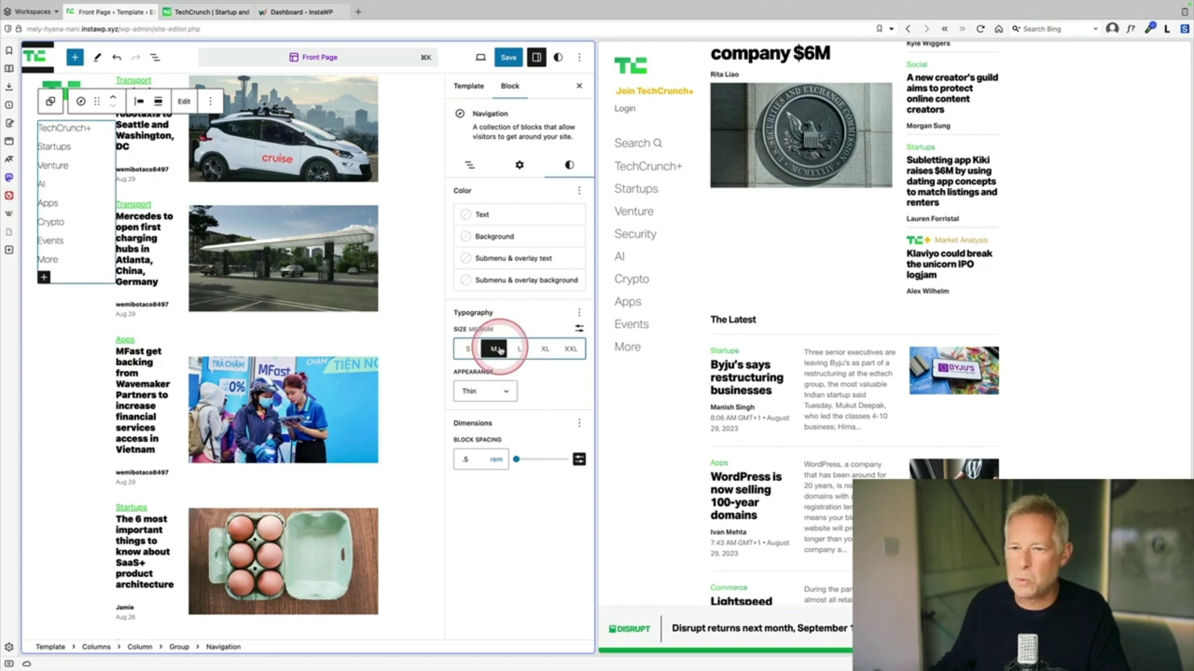
click(521, 349)
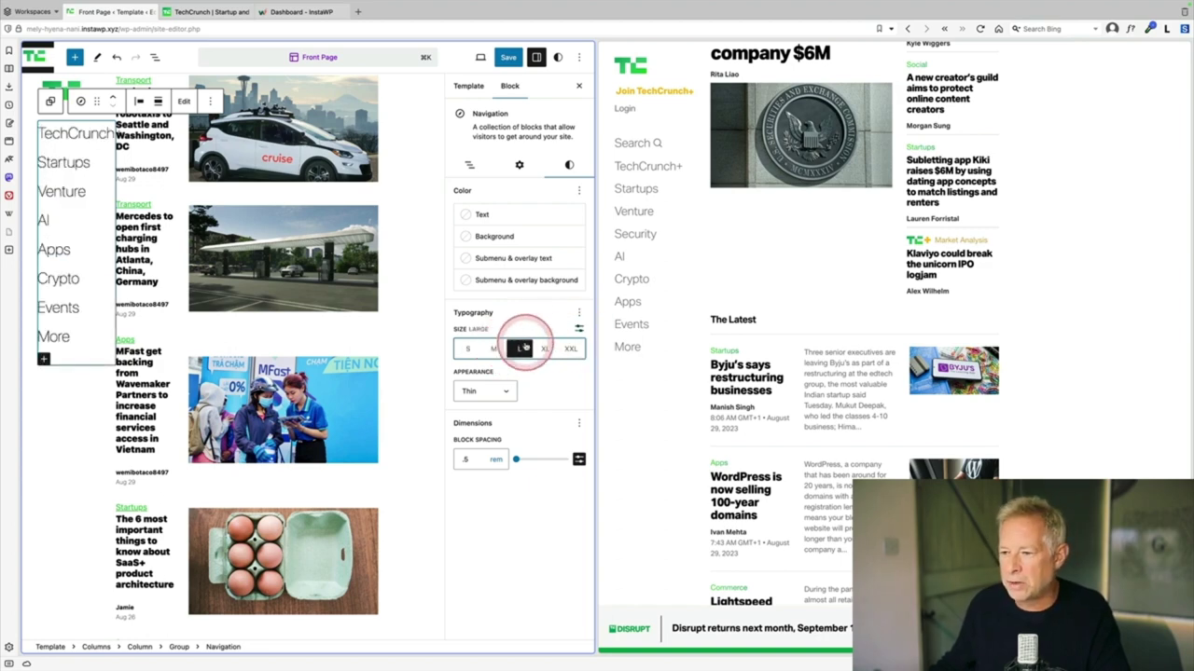
Step: Switch the Navigation's font size to a custom value and set it to 1.65 rem
click(578, 328)
click(478, 347)
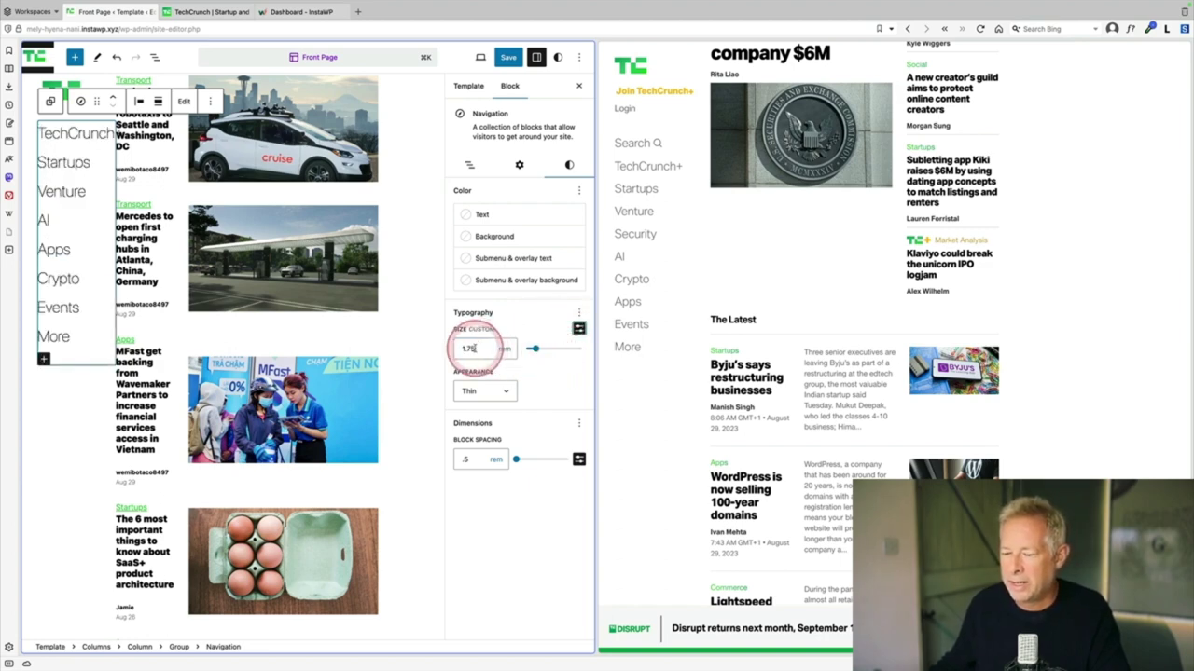
click(484, 349)
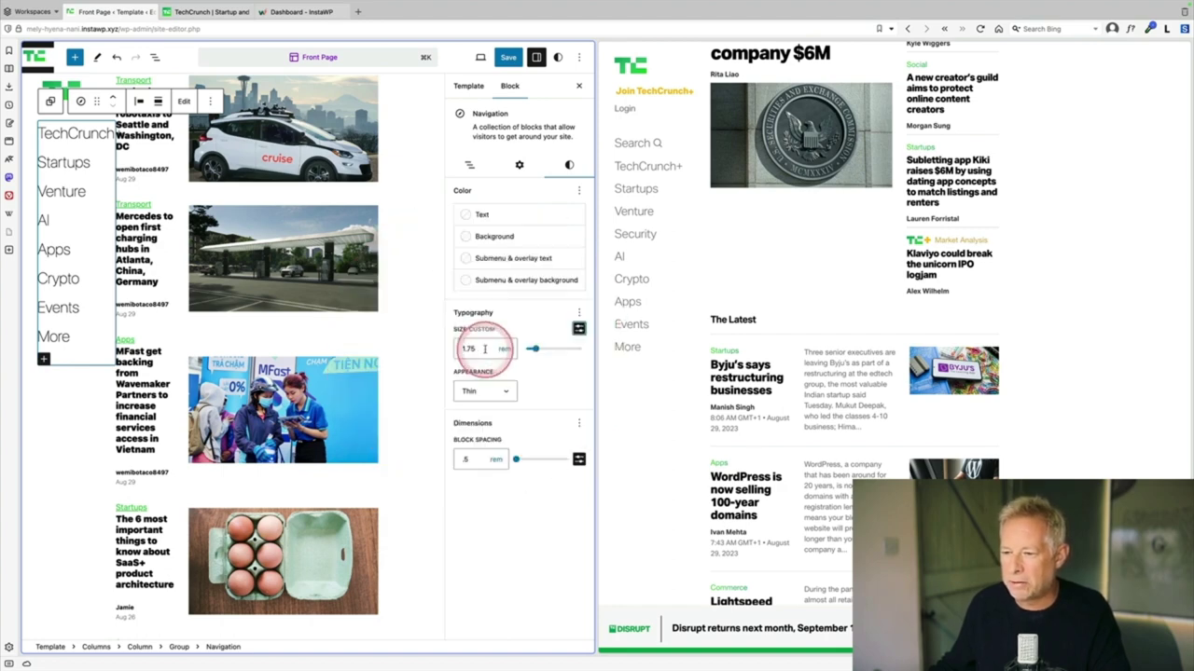
key(BackSpace)
key(BackSpace)
text(5)
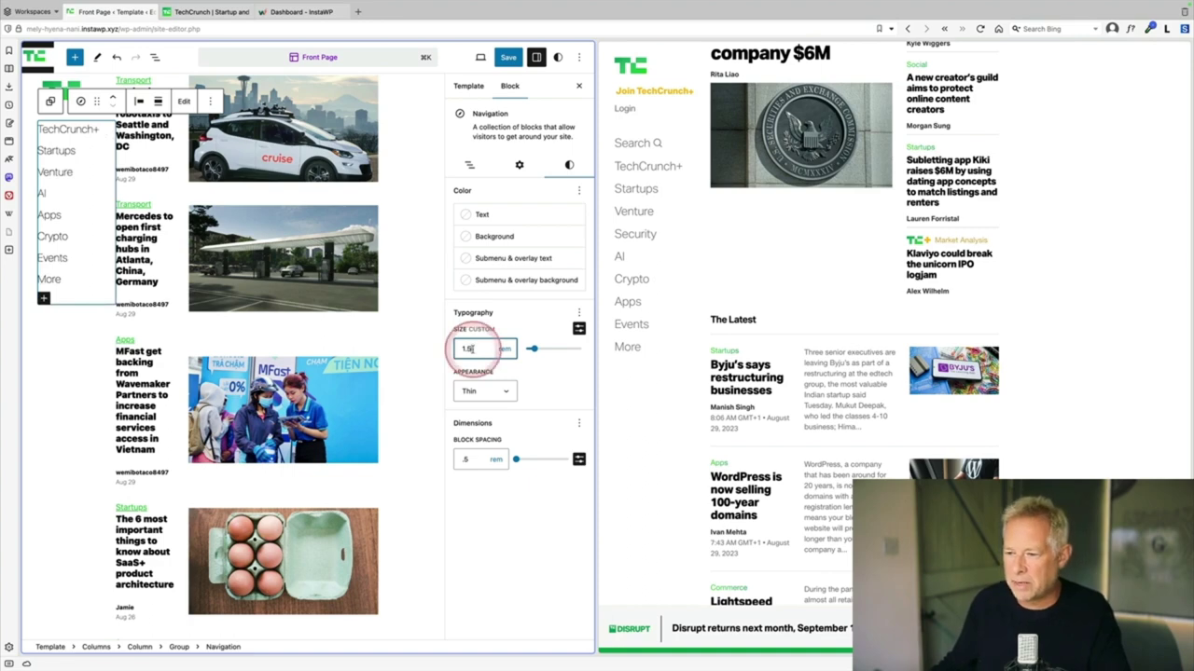
key(BackSpace)
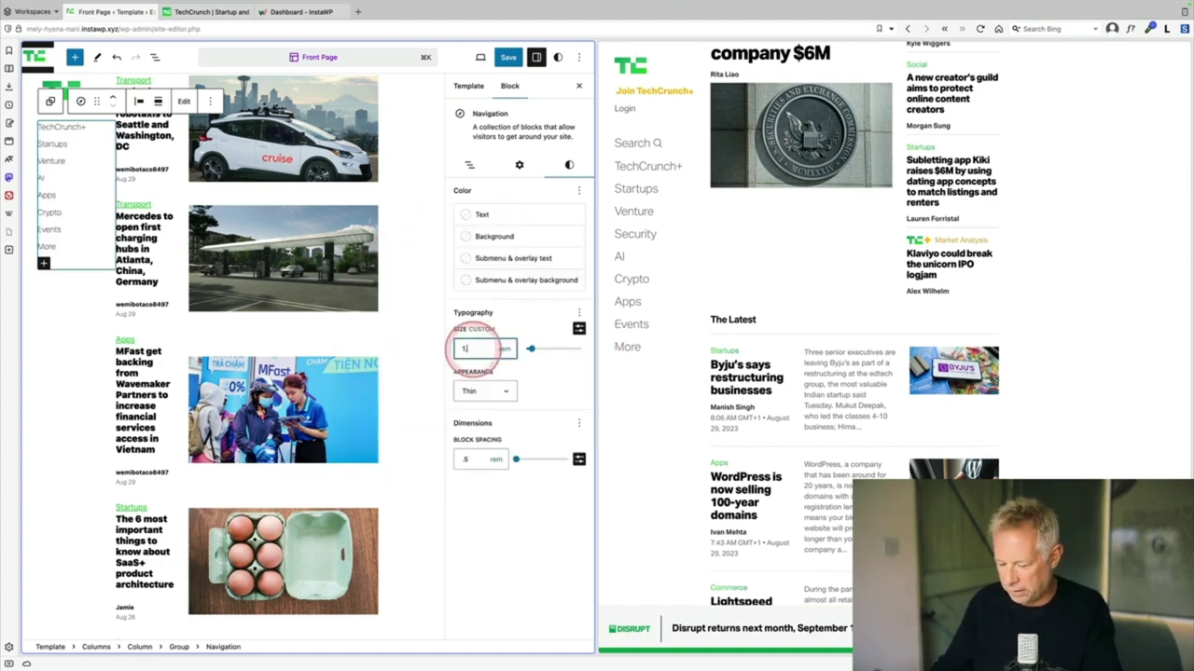
text(65)
click(69, 131)
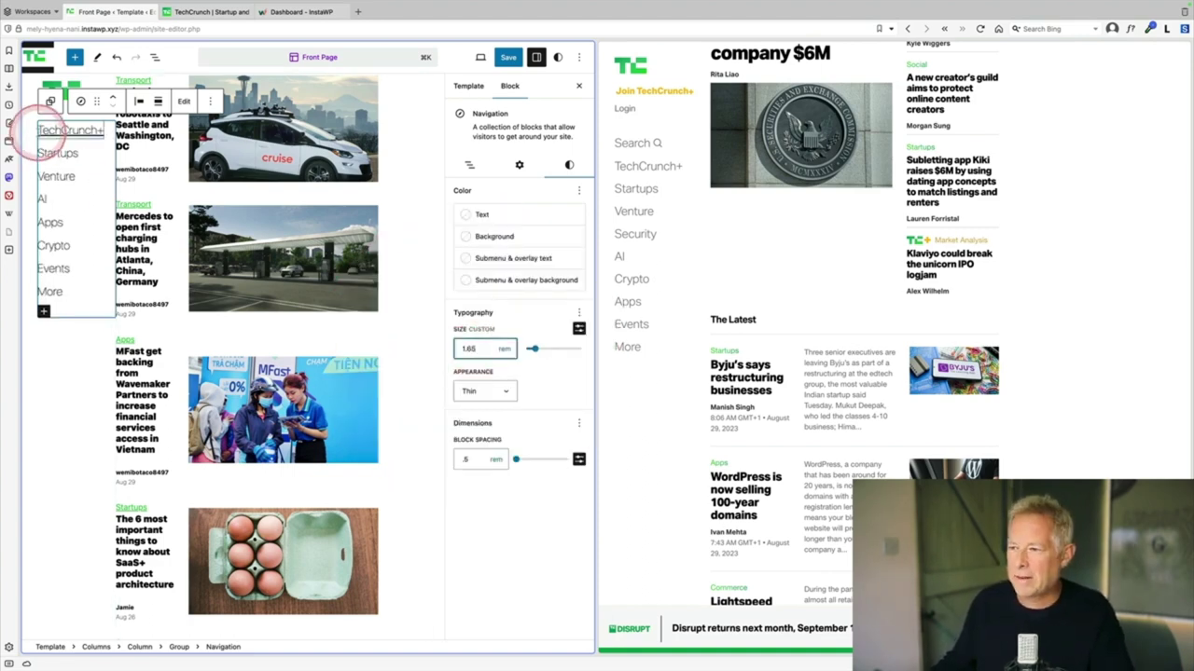
click(52, 293)
Step: Review the sidebar navigation and post list on the live front page against the original TechCrunch site
click(475, 438)
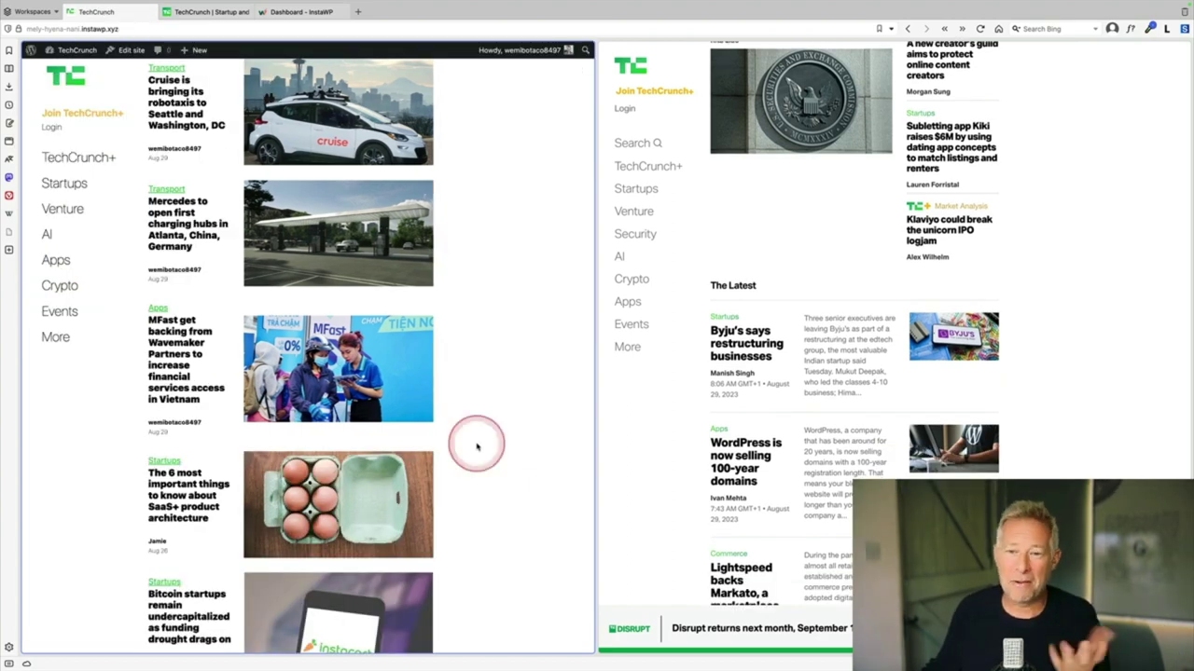
scroll(477, 447, down, 5)
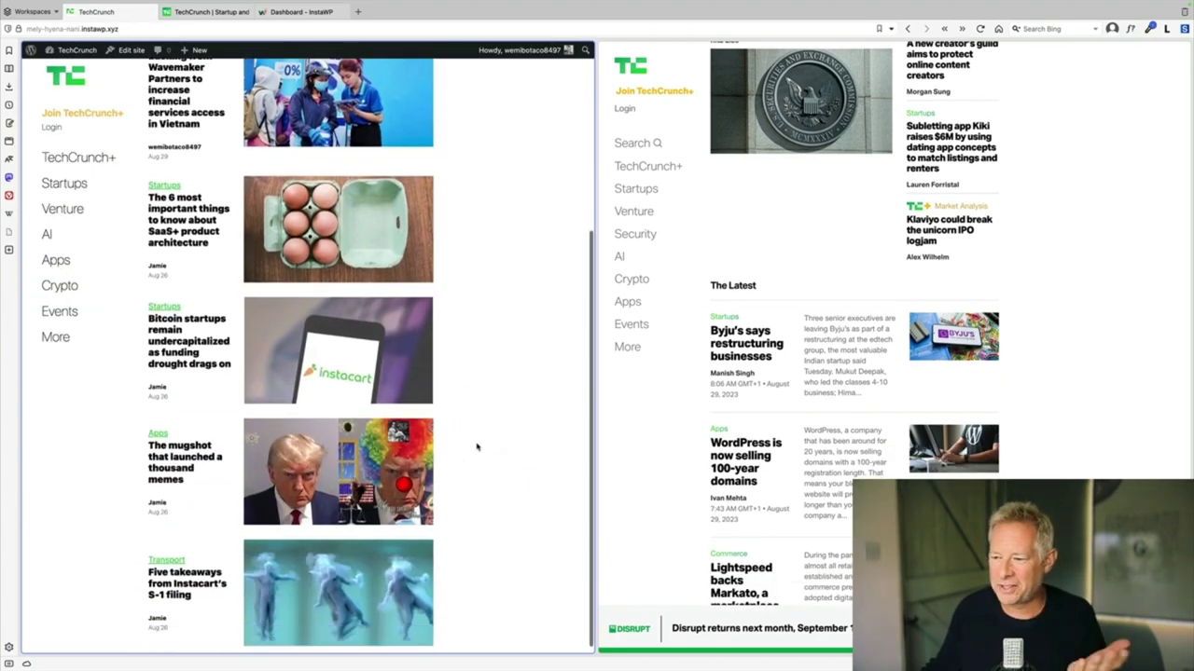
scroll(477, 447, up, 5)
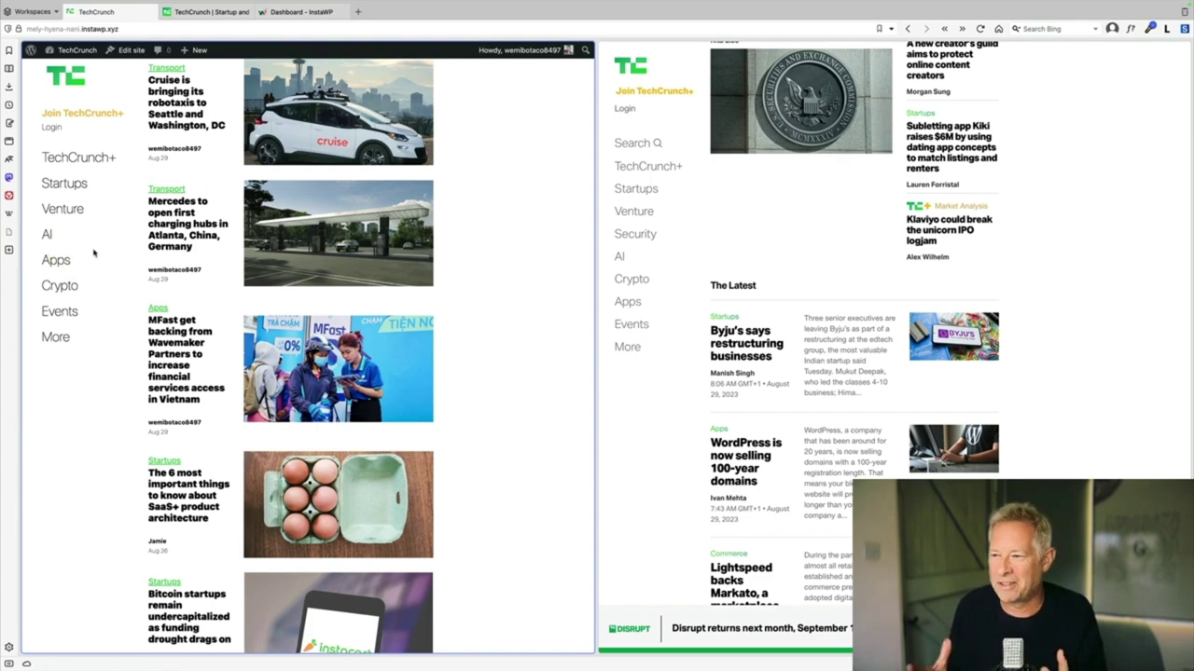
scroll(466, 312, down, 5)
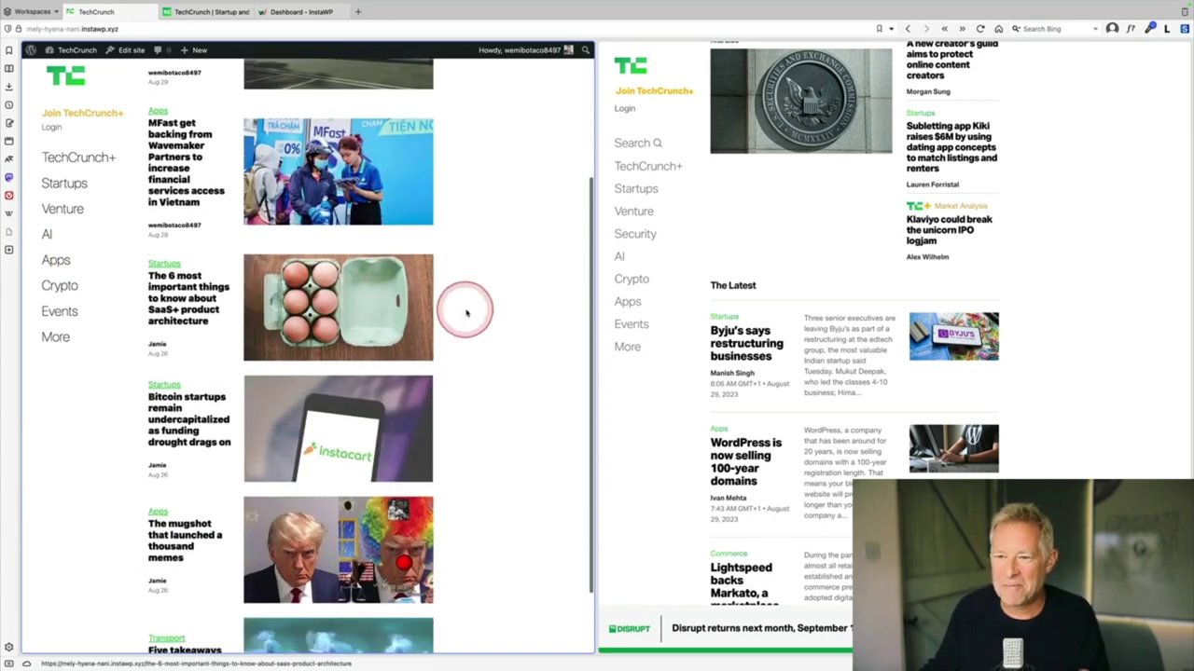
scroll(466, 312, up, 2)
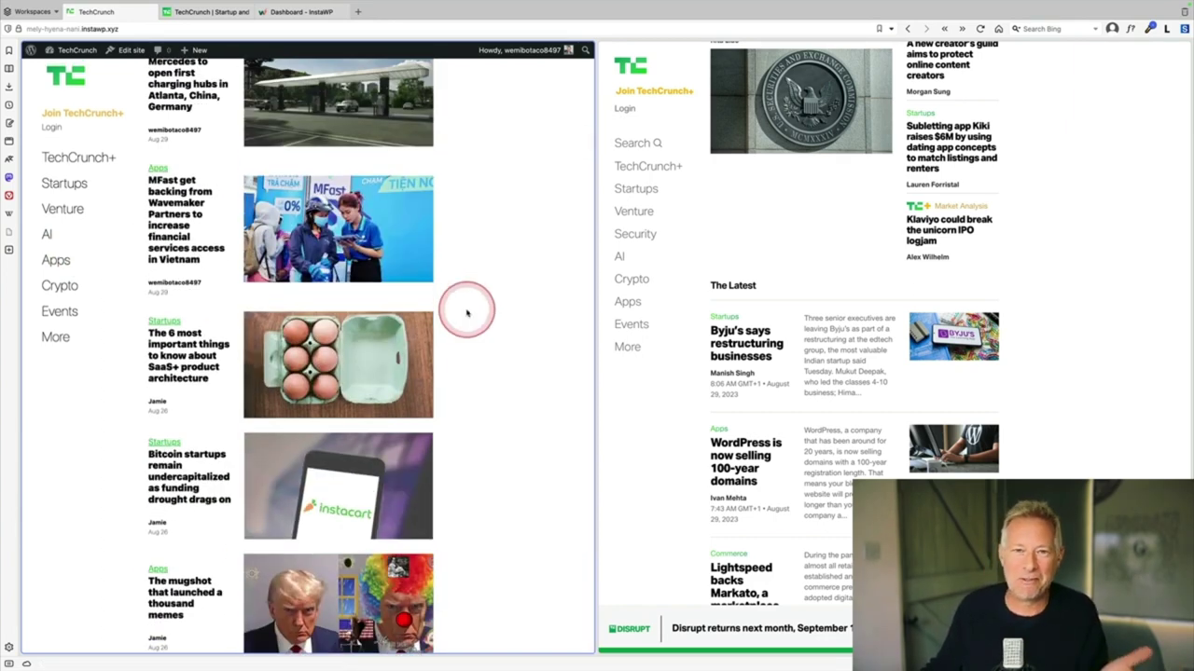
scroll(466, 312, up, 2)
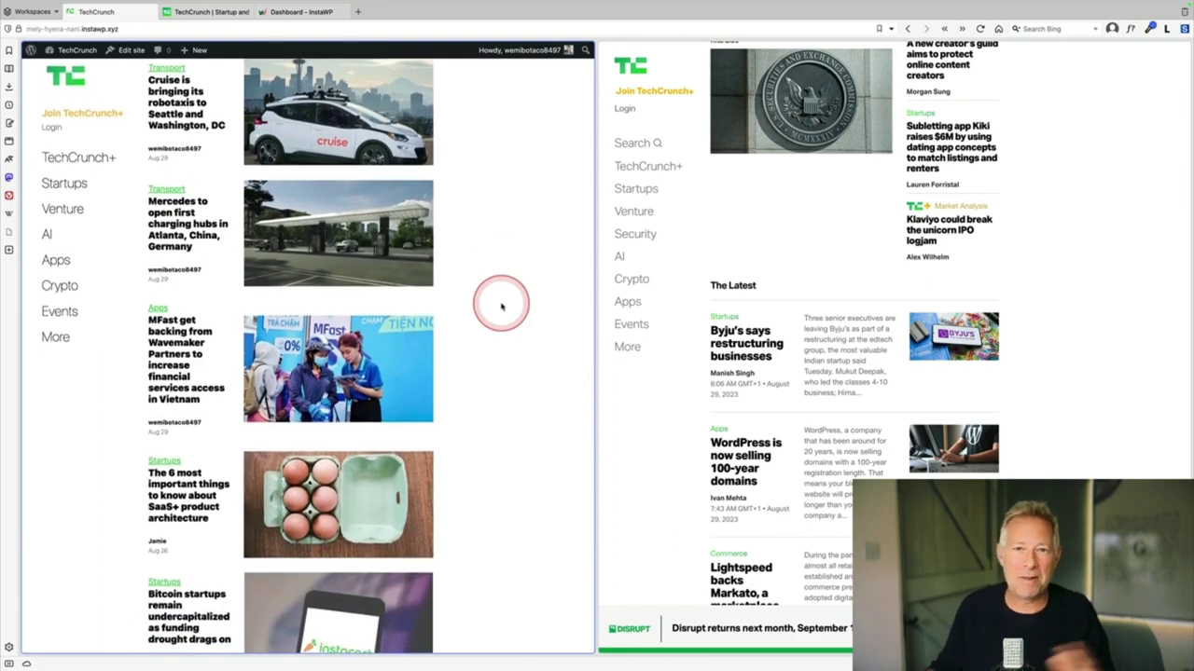